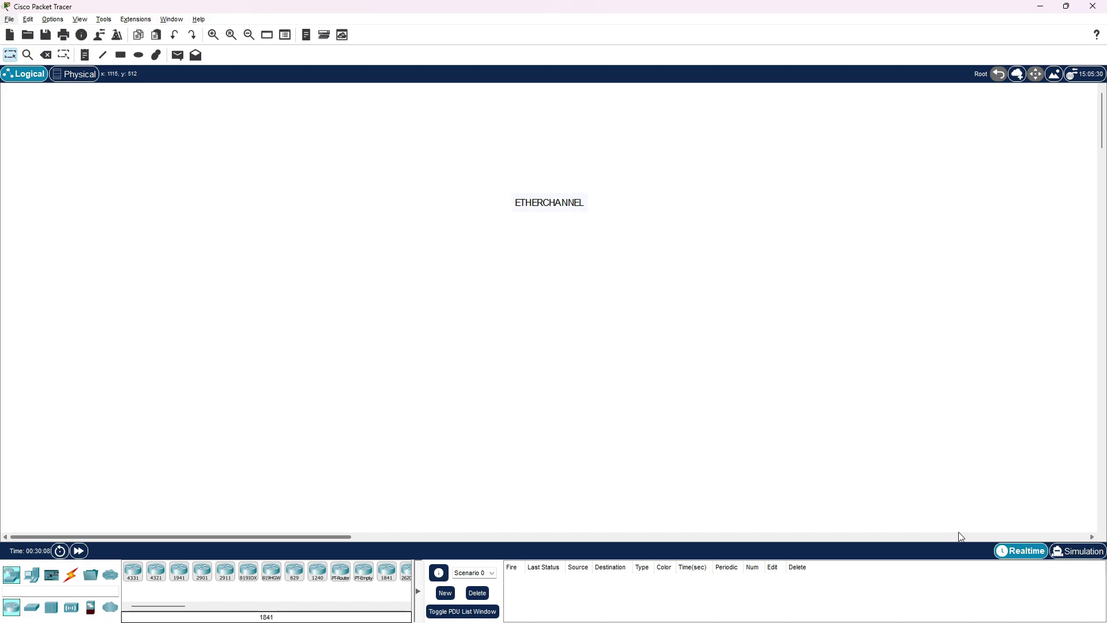
# Step: Reposition the ETHERCHANNEL label and place two 2960 switches side by side below it
pyautogui.scroll(-3, 768, 442)
pyautogui.moveTo(307, 163); pyautogui.dragTo(458, 181)
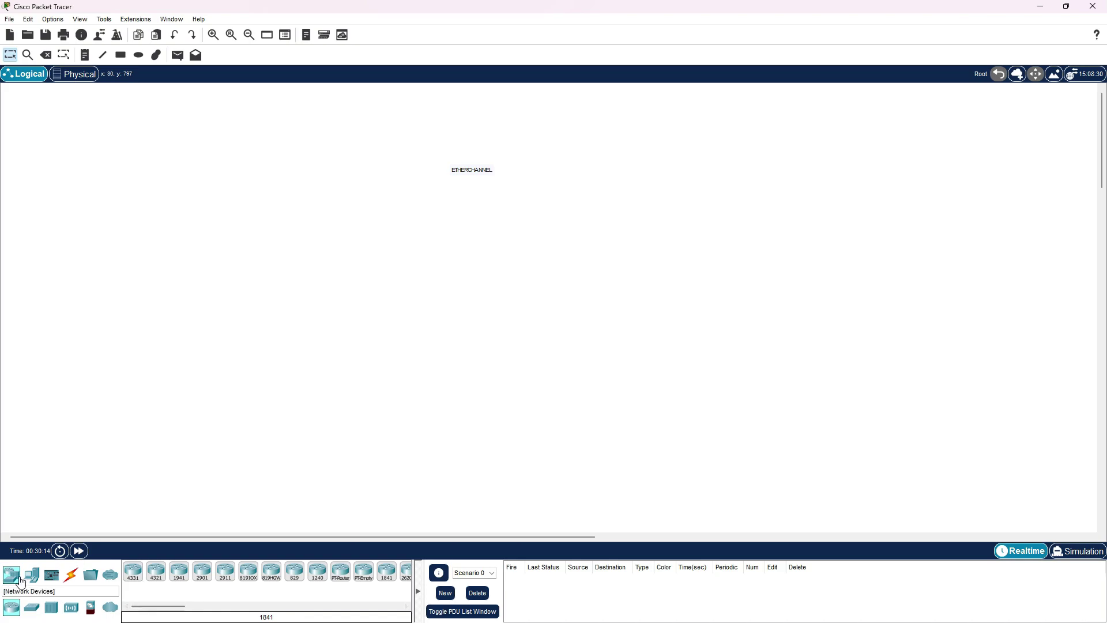
pyautogui.click(31, 606)
pyautogui.click(133, 571)
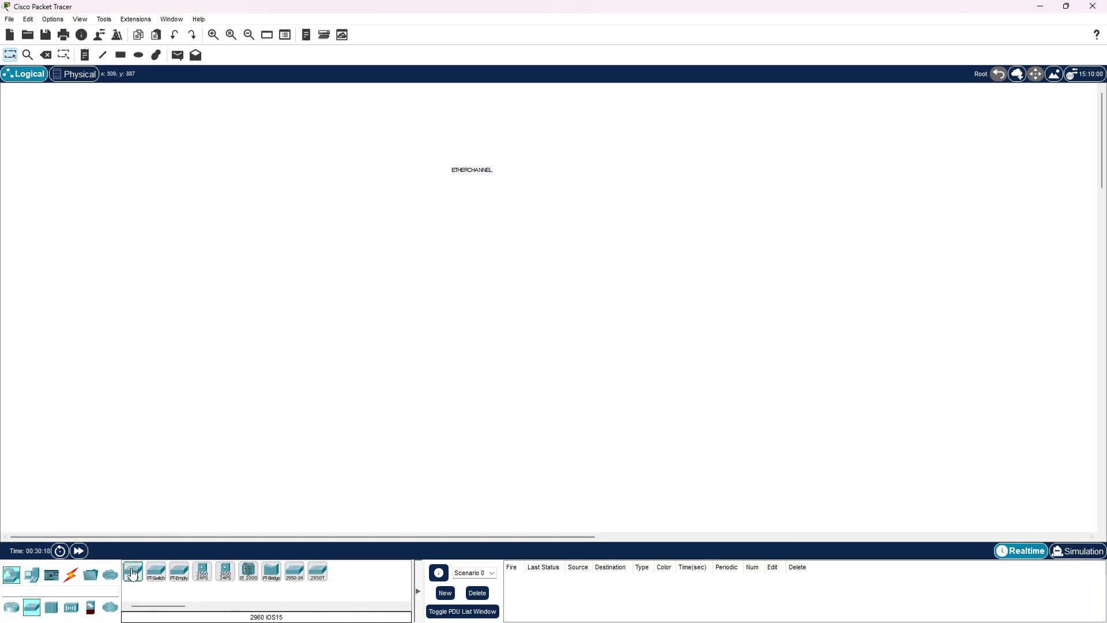
pyautogui.click(354, 248)
pyautogui.click(133, 571)
pyautogui.click(493, 259)
pyautogui.moveTo(486, 269); pyautogui.dragTo(498, 254)
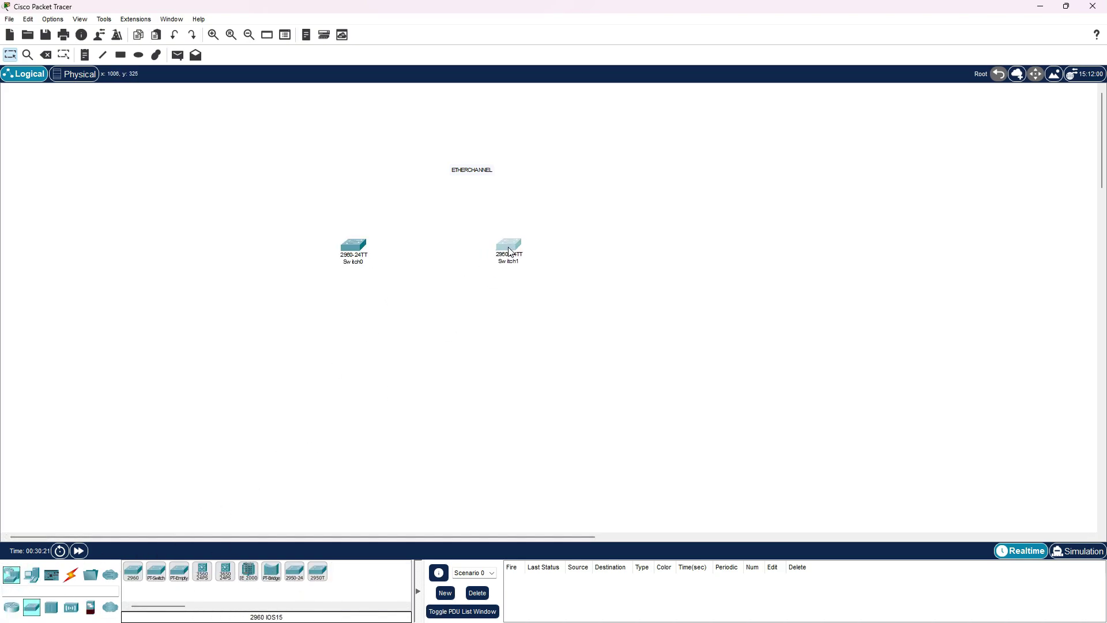
# Step: Connect FastEthernet0/1 on Switch0 to FastEthernet0/1 on Switch1 with a copper cross-over cable
pyautogui.click(71, 574)
pyautogui.click(201, 571)
pyautogui.click(346, 242)
pyautogui.click(424, 265)
pyautogui.click(503, 246)
pyautogui.click(536, 263)
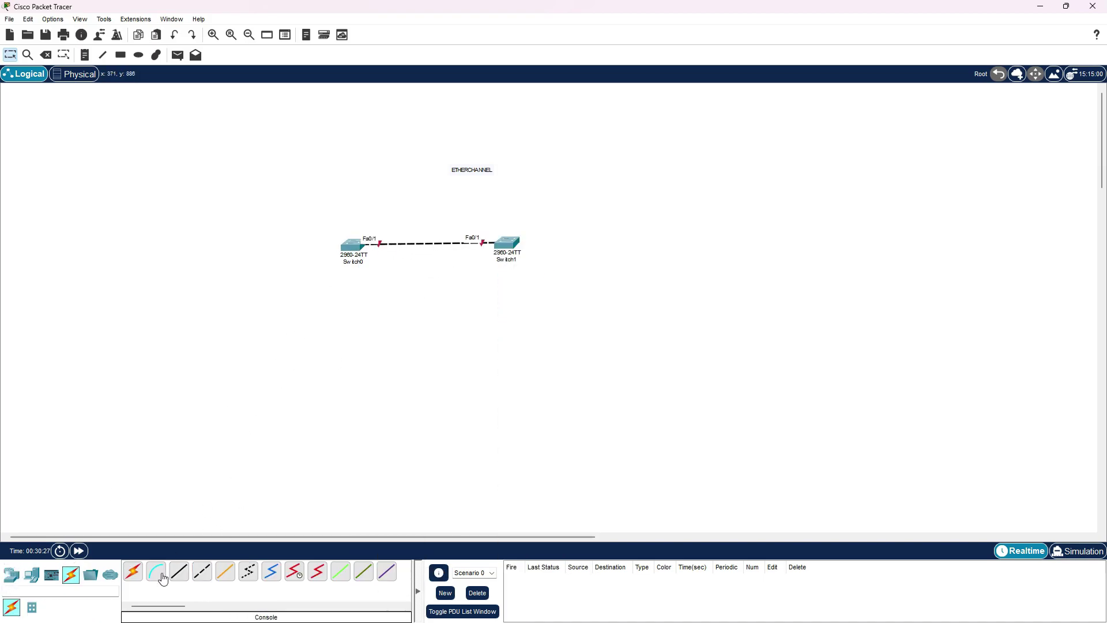
# Step: Add two more copper cross-over links between the switches, Fa0/2 to Fa0/2 and Fa0/3 to Fa0/3
pyautogui.click(346, 241)
pyautogui.click(375, 270)
pyautogui.click(507, 242)
pyautogui.click(536, 264)
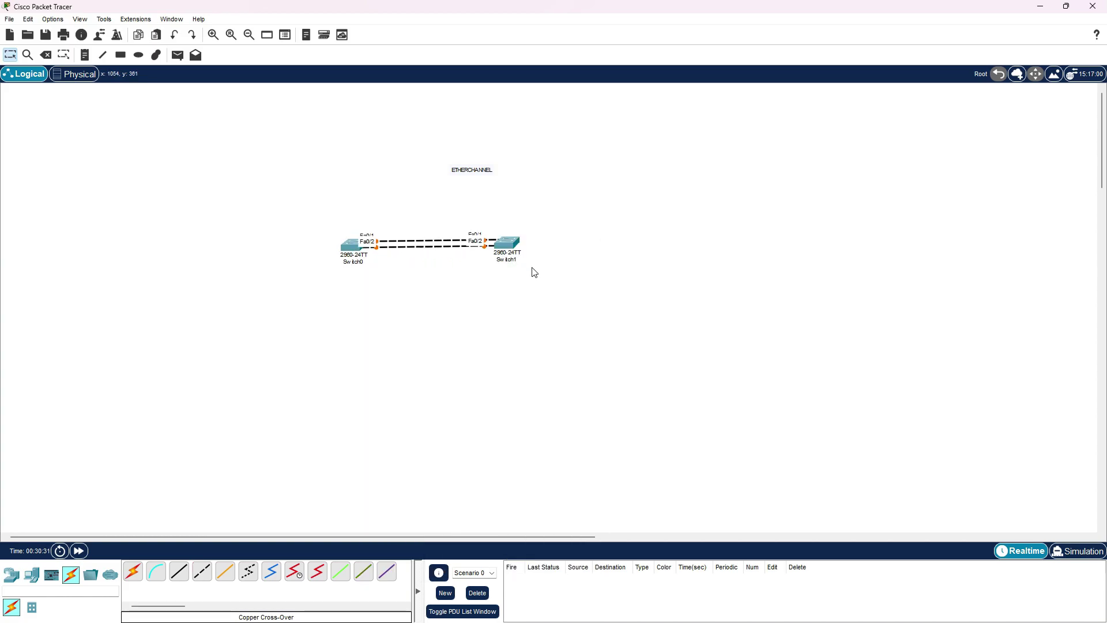
pyautogui.click(346, 243)
pyautogui.click(375, 269)
pyautogui.click(514, 253)
pyautogui.click(537, 260)
# Step: Add a fourth copper cross-over link between FastEthernet0/4 on both switches and fast-forward the simulation time
pyautogui.click(347, 252)
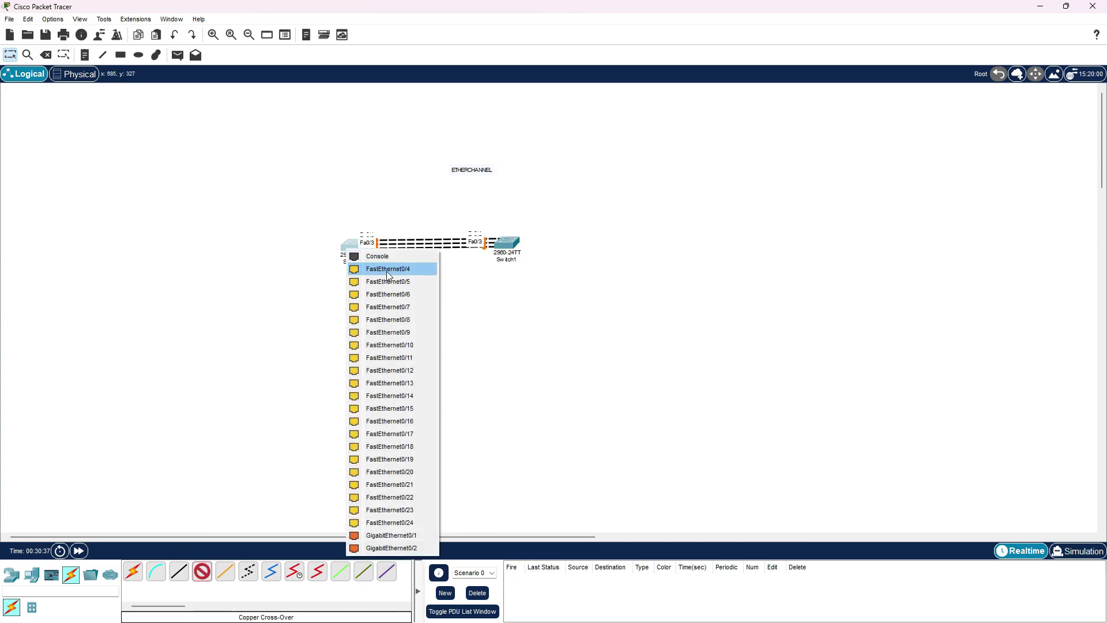
pyautogui.click(375, 269)
pyautogui.click(508, 247)
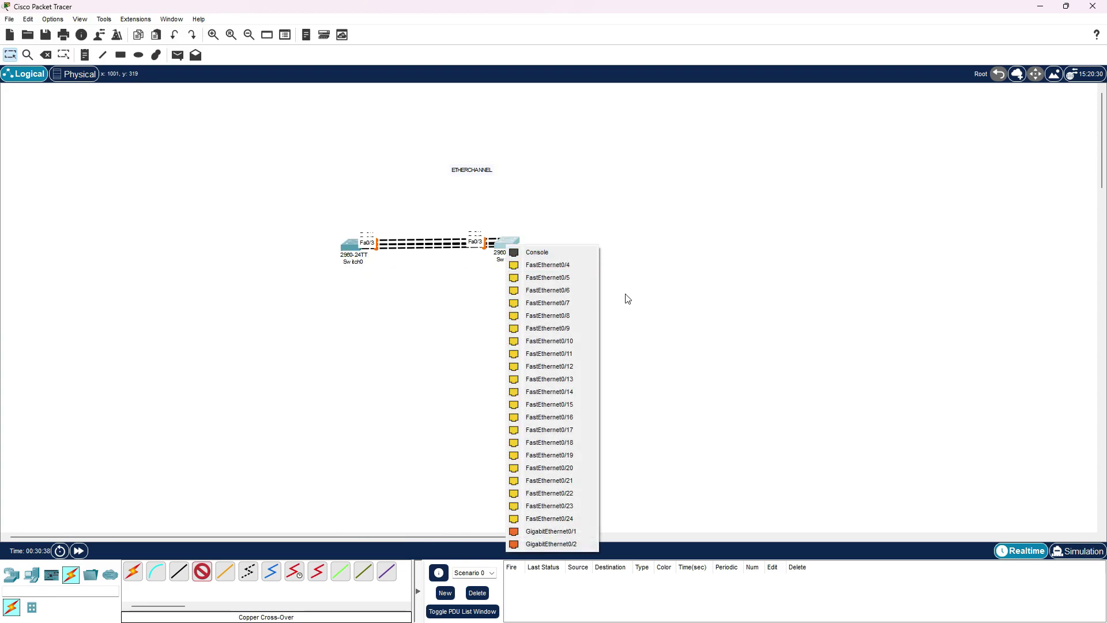
pyautogui.click(585, 264)
pyautogui.click(87, 551)
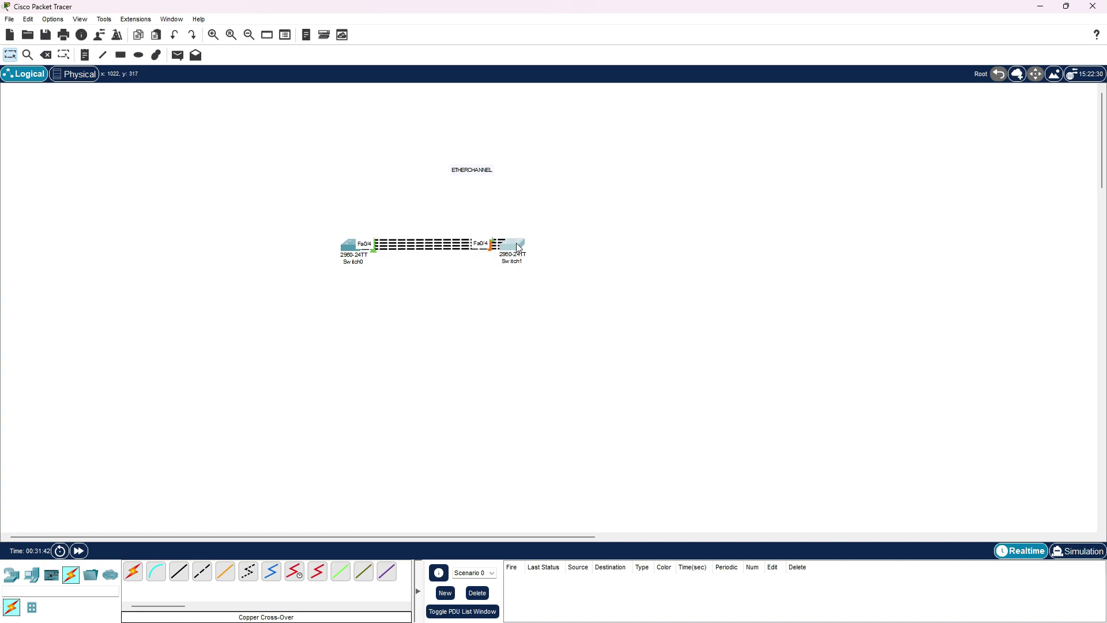
# Step: Move Switch1 slightly farther from Switch0, keeping the two switches level
pyautogui.moveTo(517, 247); pyautogui.dragTo(523, 246)
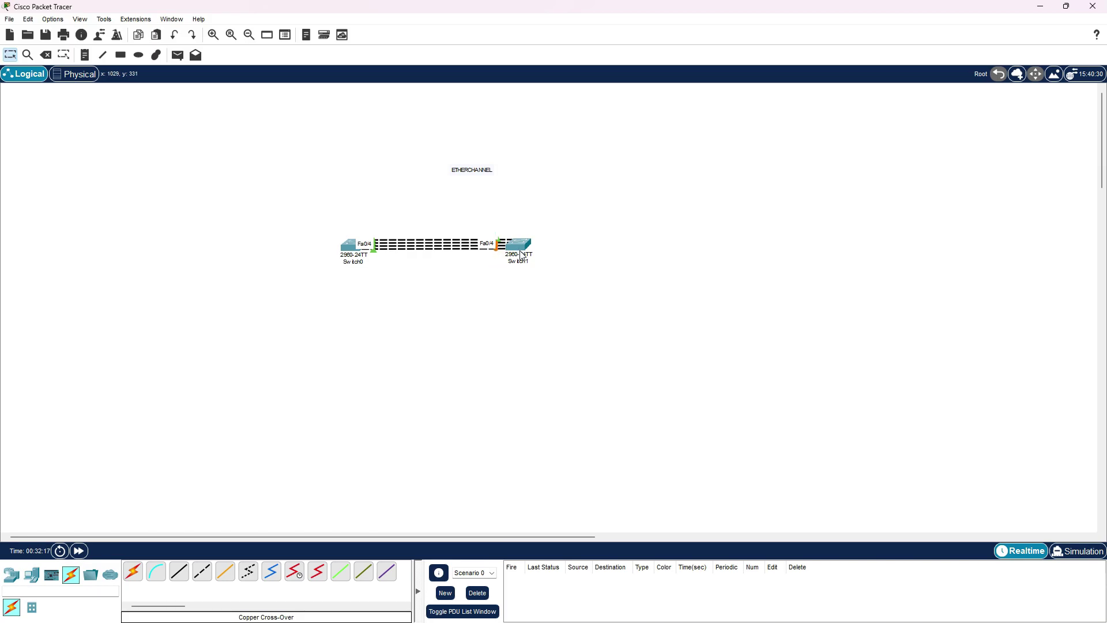
pyautogui.moveTo(522, 254)
pyautogui.moveTo(519, 245); pyautogui.dragTo(526, 245)
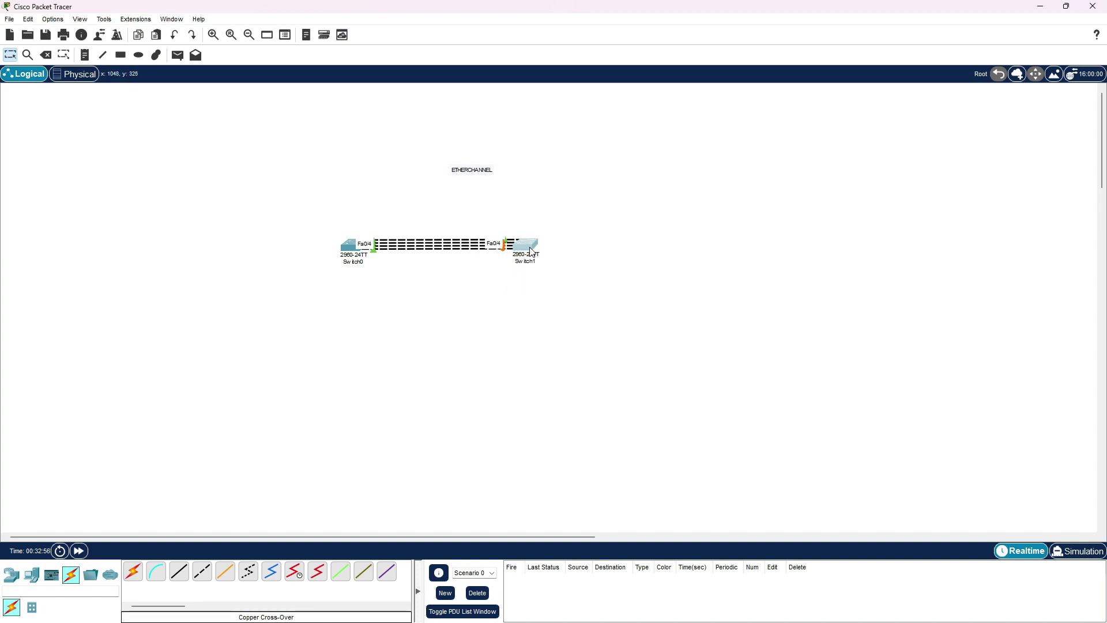
# Step: Open the command line of Switch0 and enter global configuration mode with en and conf t
pyautogui.click(353, 249)
pyautogui.click(474, 168)
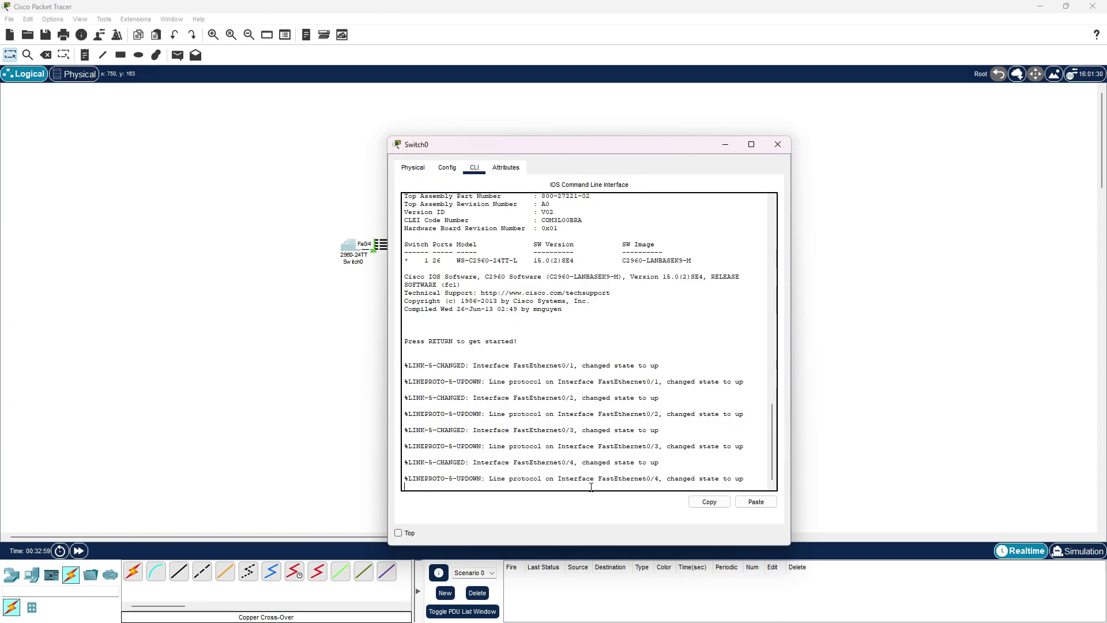
pyautogui.press('Return')
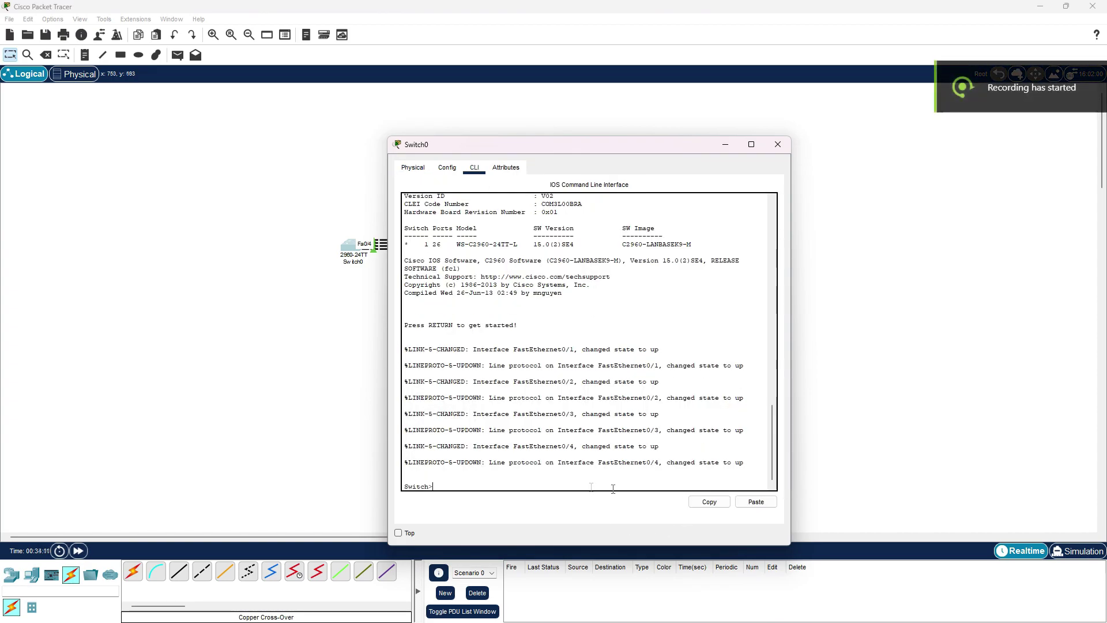
pyautogui.write('en')
pyautogui.press('Return')
pyautogui.write('conf t')
pyautogui.press('Return')
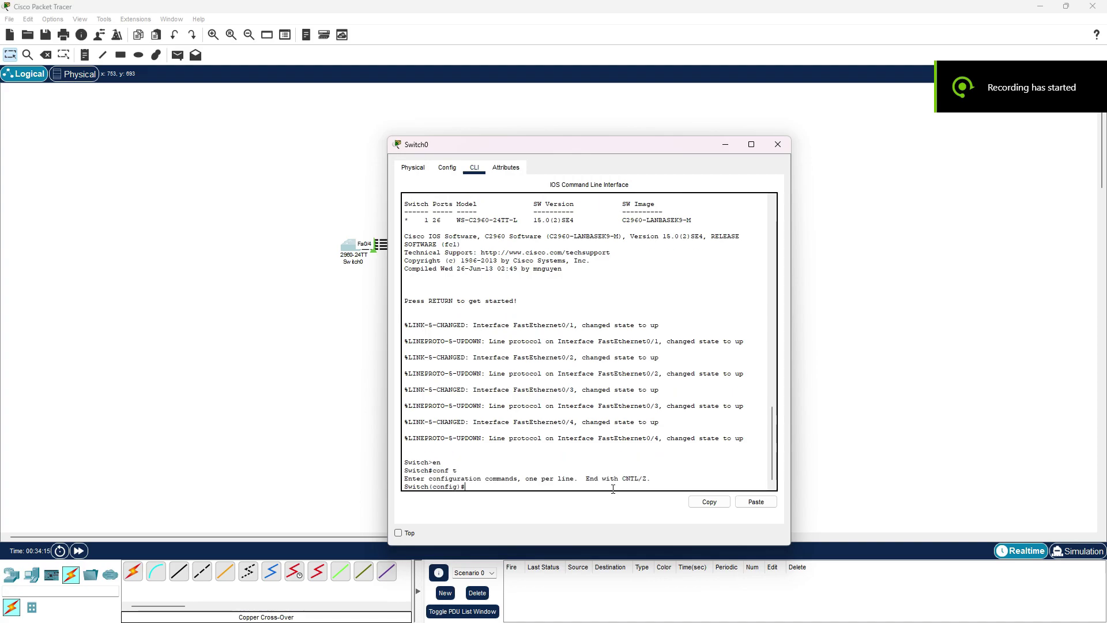
# Step: Enter interface range configuration on Switch0 with int ra fa0/1-4, moving its window clear of the topology
pyautogui.write('int ra')
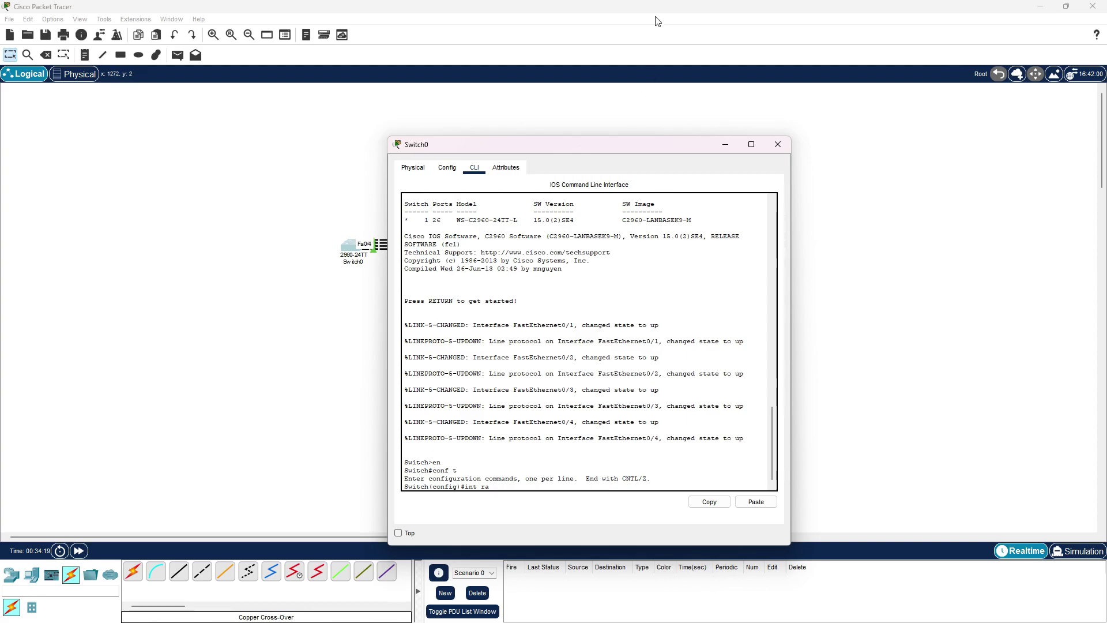
pyautogui.moveTo(663, 144); pyautogui.dragTo(911, 119)
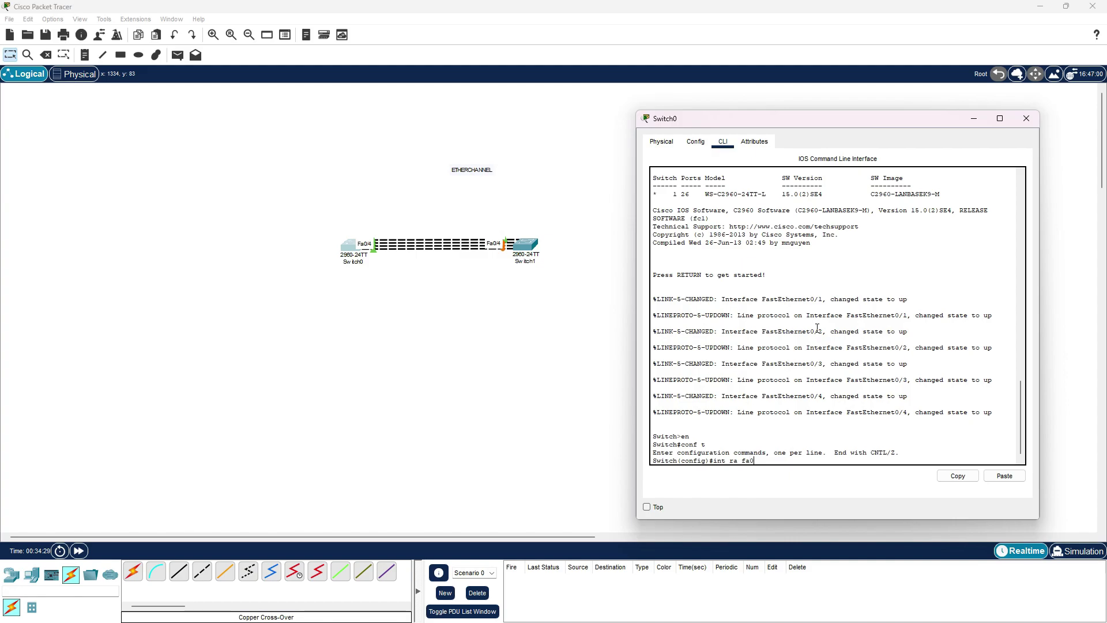
pyautogui.write('-4')
pyautogui.press('Return')
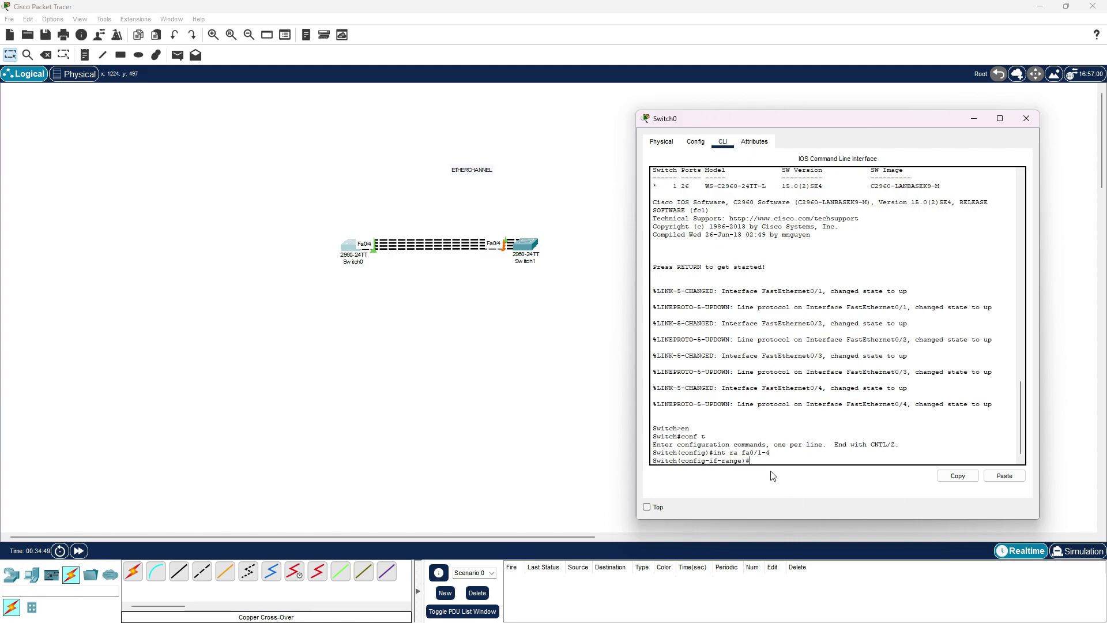
# Step: Rename Switch0 in the topology as SW1
pyautogui.click(361, 264)
pyautogui.doubleClick(373, 265)
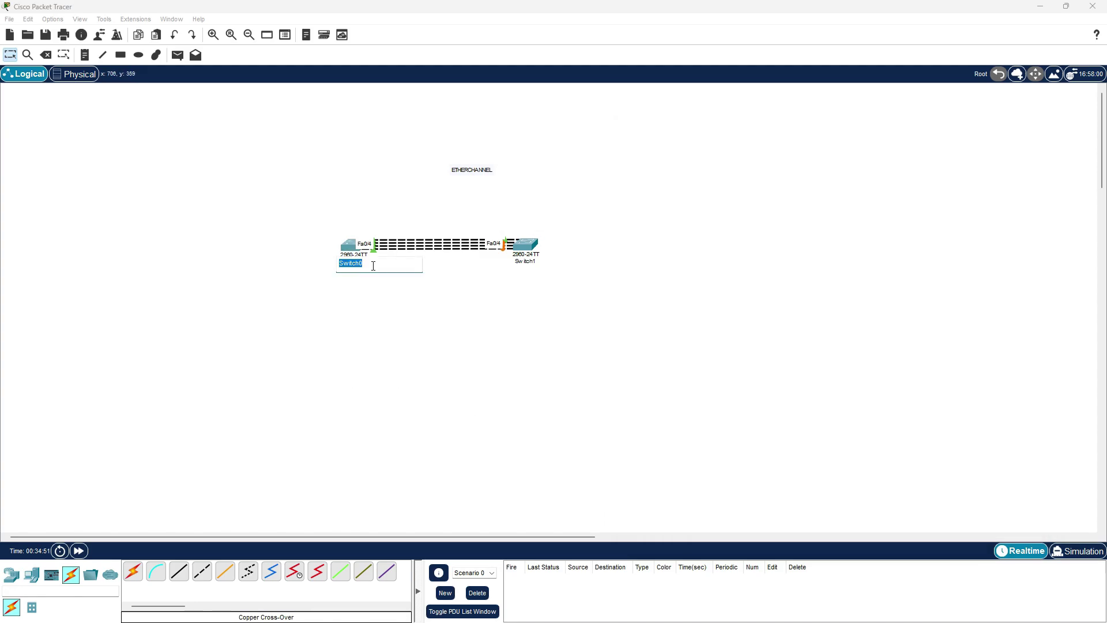
pyautogui.write('SW')
pyautogui.press('Return')
pyautogui.click(363, 264)
pyautogui.click(355, 261)
pyautogui.doubleClick(364, 260)
pyautogui.write('1W1')
pyautogui.press('Return')
# Step: Rename Switch1 in the topology as SW2
pyautogui.click(535, 262)
pyautogui.doubleClick(536, 264)
pyautogui.write('SW2')
pyautogui.press('Return')
# Step: Return to the SW1 command line and set ports fa0/1-4 to trunk mode with sw mo tr
pyautogui.hotkey('alt', 'Tab')
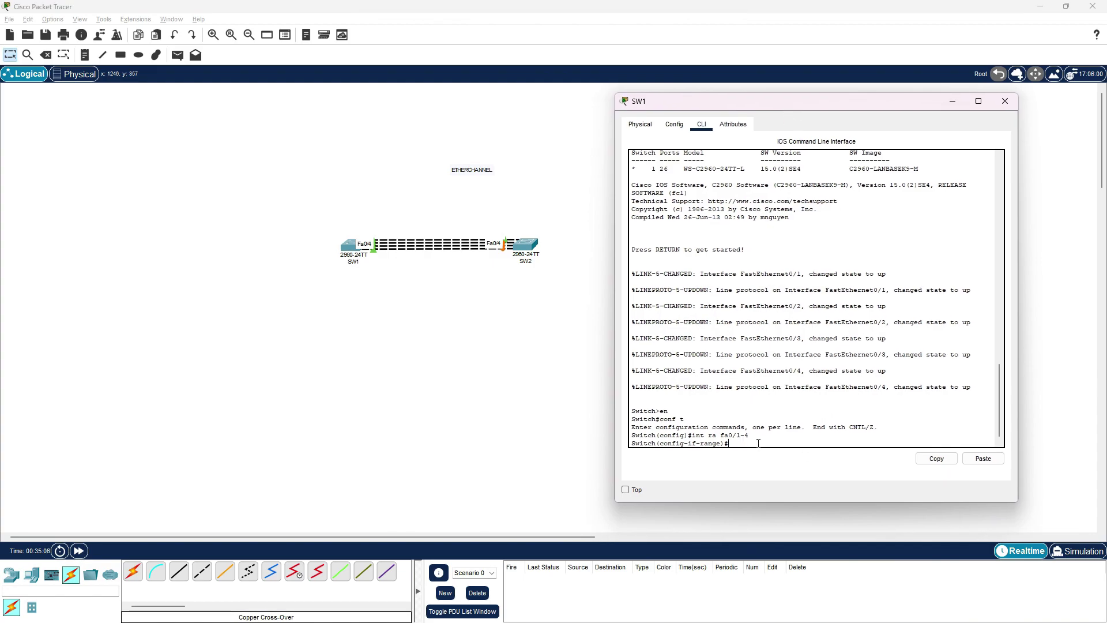
pyautogui.write('sw mo tr')
pyautogui.press('Return')
pyautogui.press('Return')
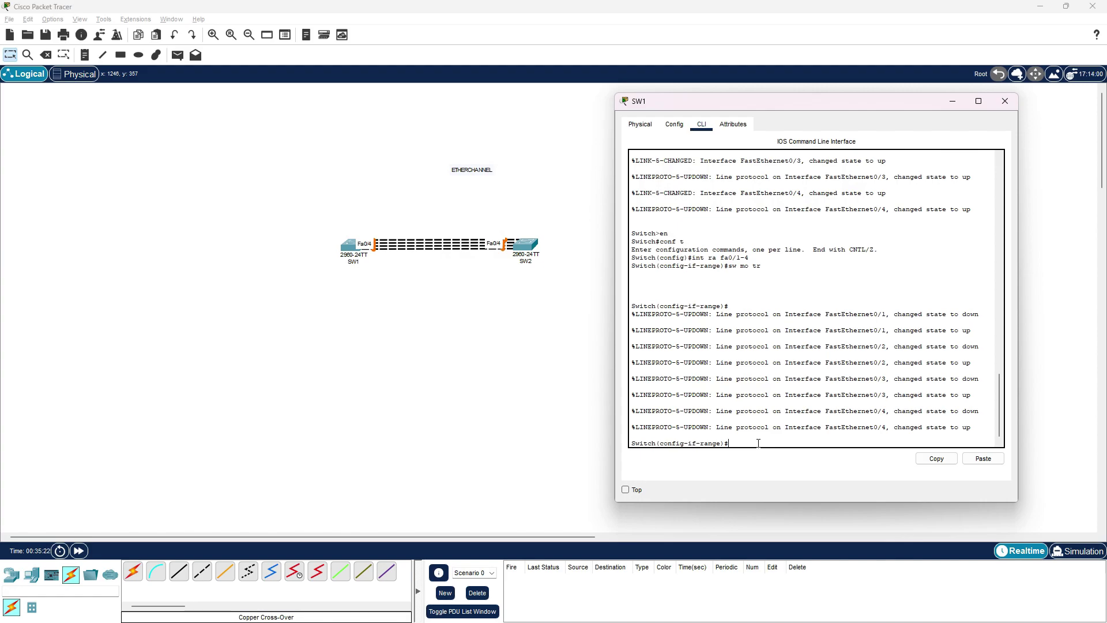
# Step: Check the channel-group command options on SW1 and assign the port range with channel-group 1 mode active
pyautogui.write('channel-group ?')
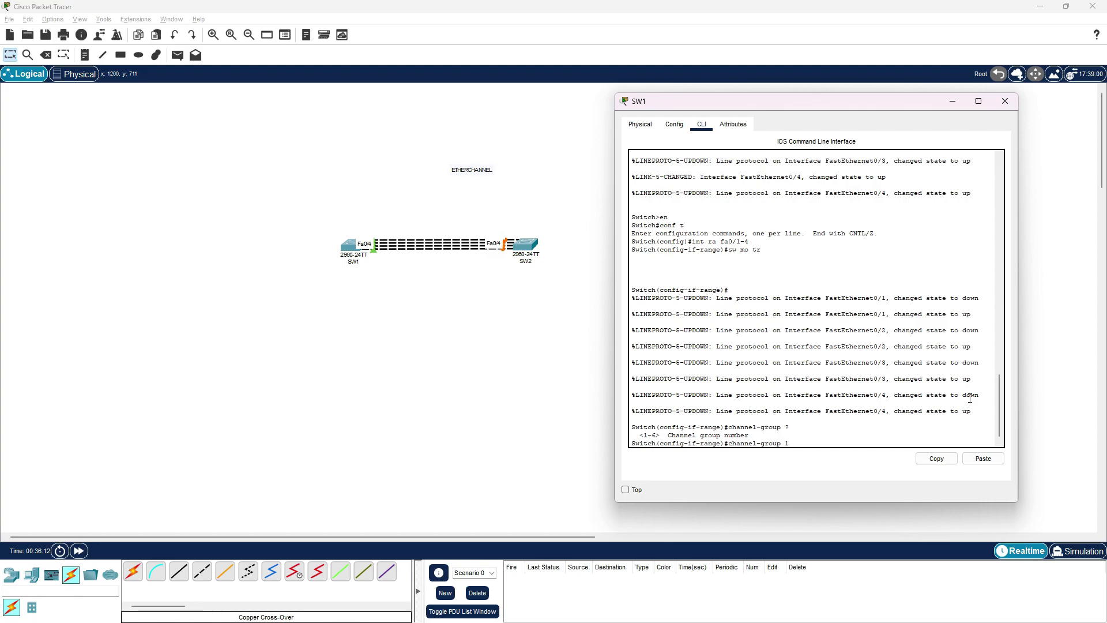
pyautogui.write('?')
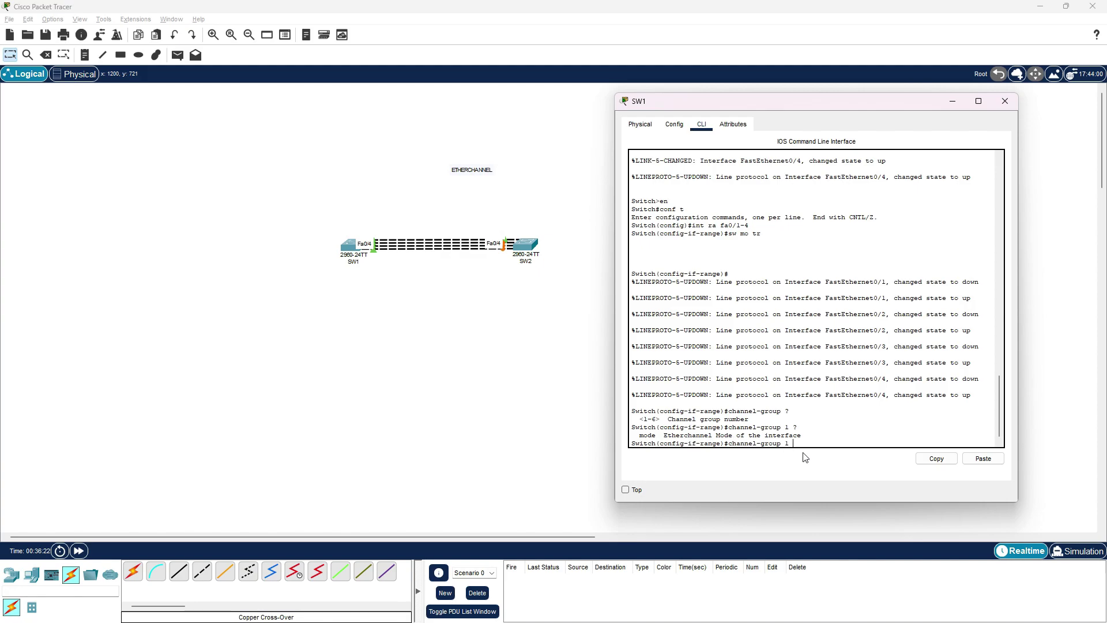
pyautogui.write('mode ?')
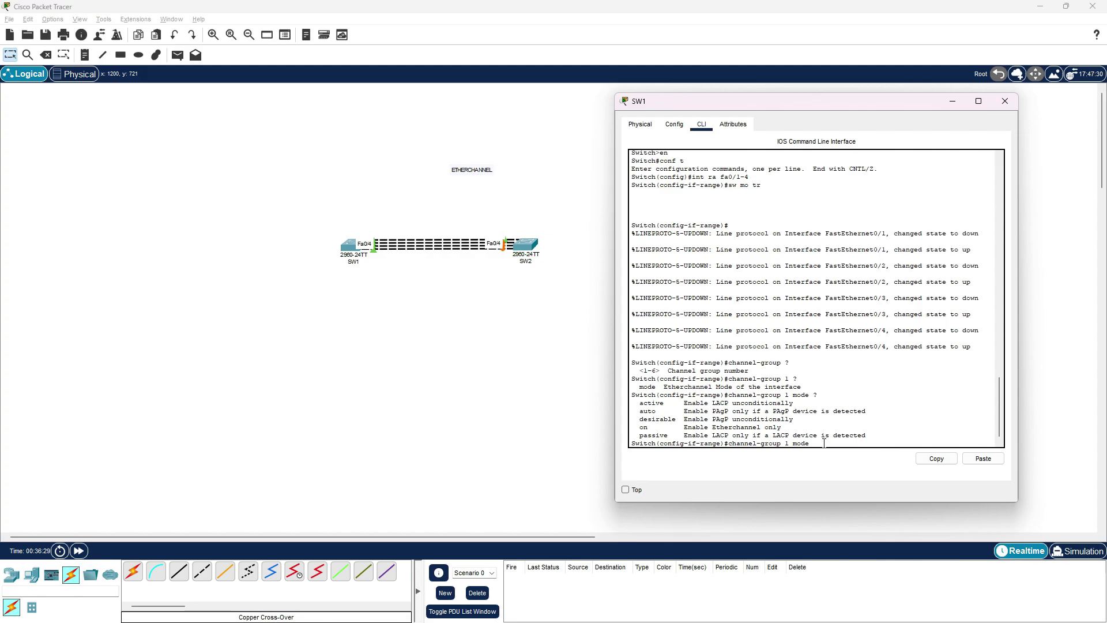
pyautogui.moveTo(802, 104); pyautogui.dragTo(864, 105)
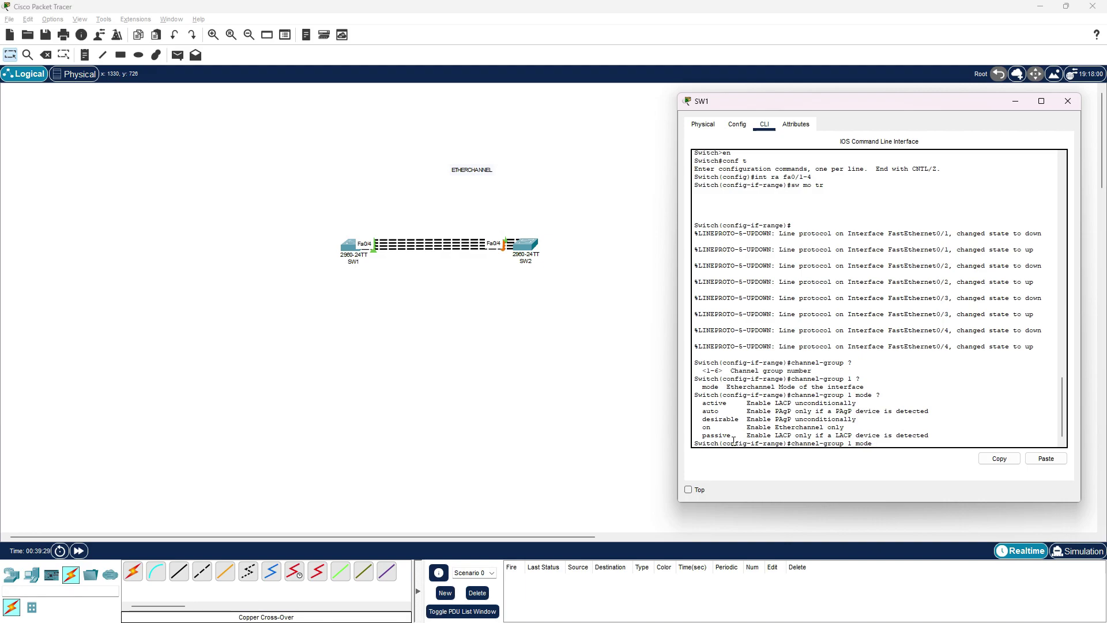
pyautogui.write('active')
pyautogui.press('Return')
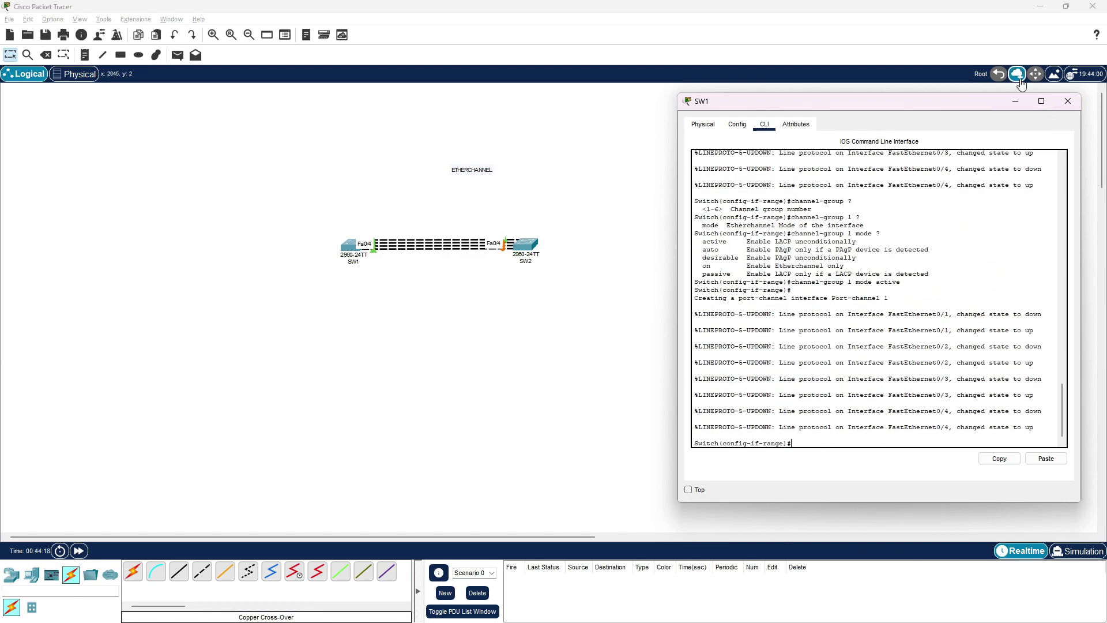
# Step: Open the command line of SW2 beside the topology and enter global configuration mode with en and conf t
pyautogui.click(525, 248)
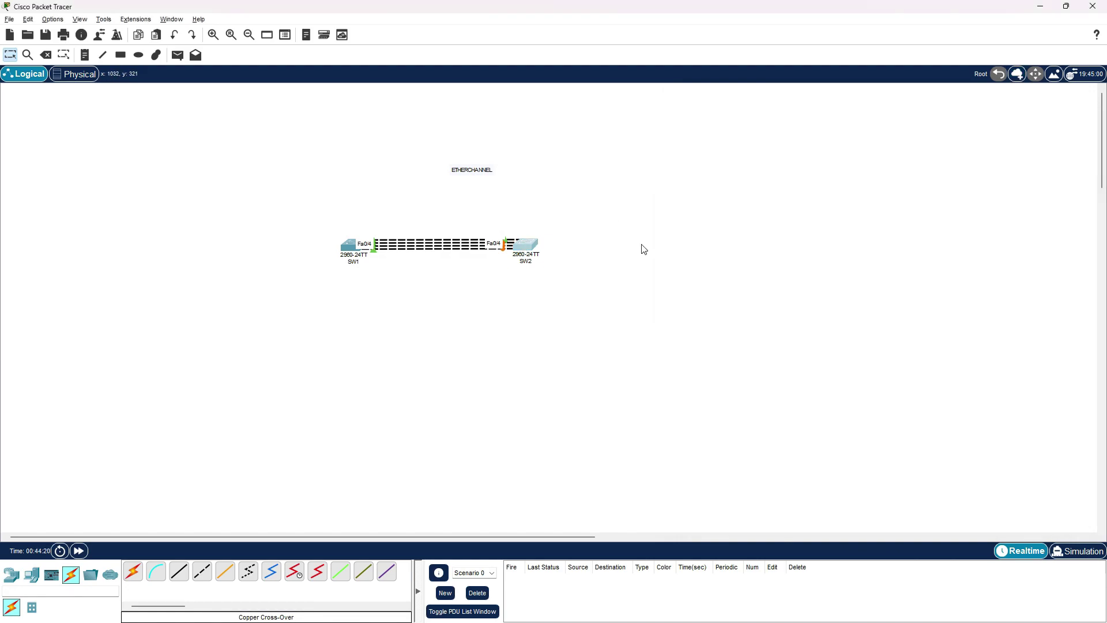
pyautogui.moveTo(609, 142); pyautogui.dragTo(860, 119)
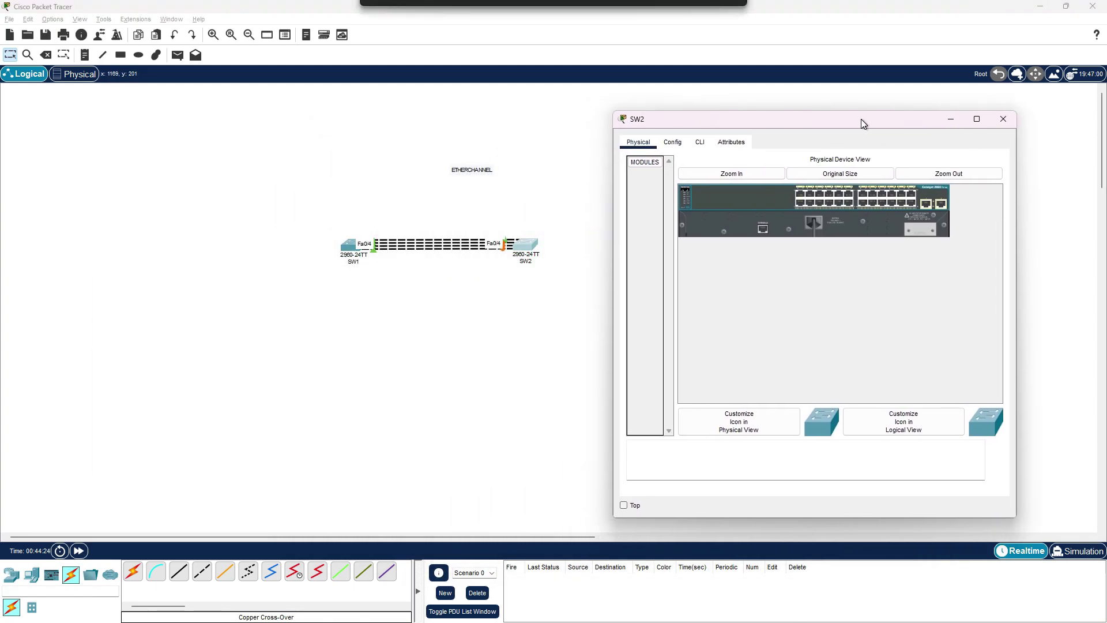
pyautogui.click(700, 142)
pyautogui.press('Return')
pyautogui.write('en')
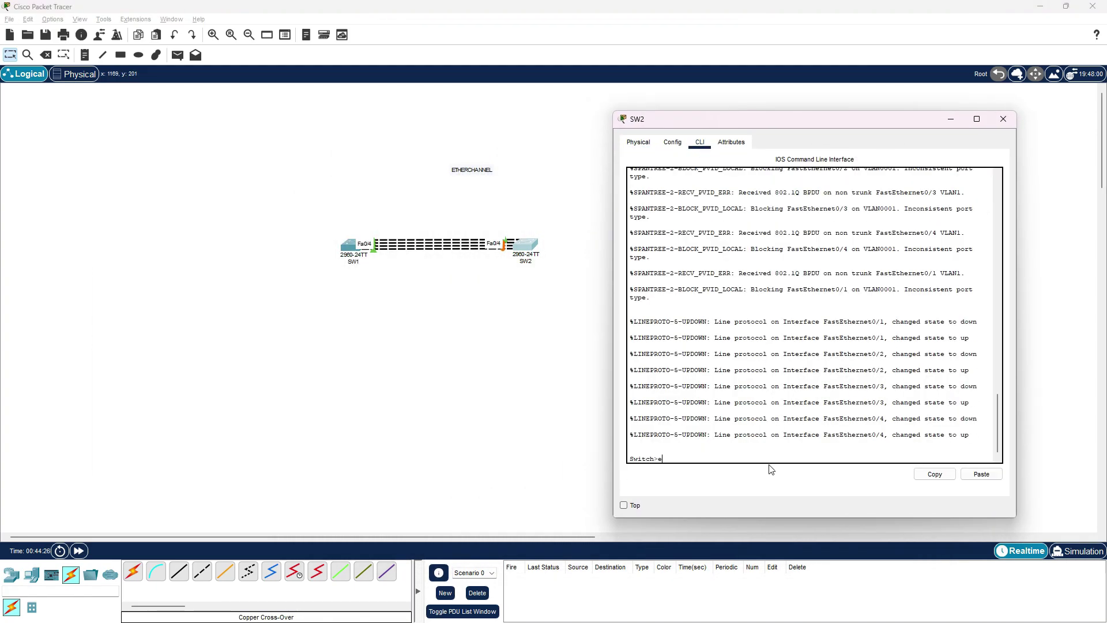
pyautogui.press('Return')
pyautogui.write('conf')
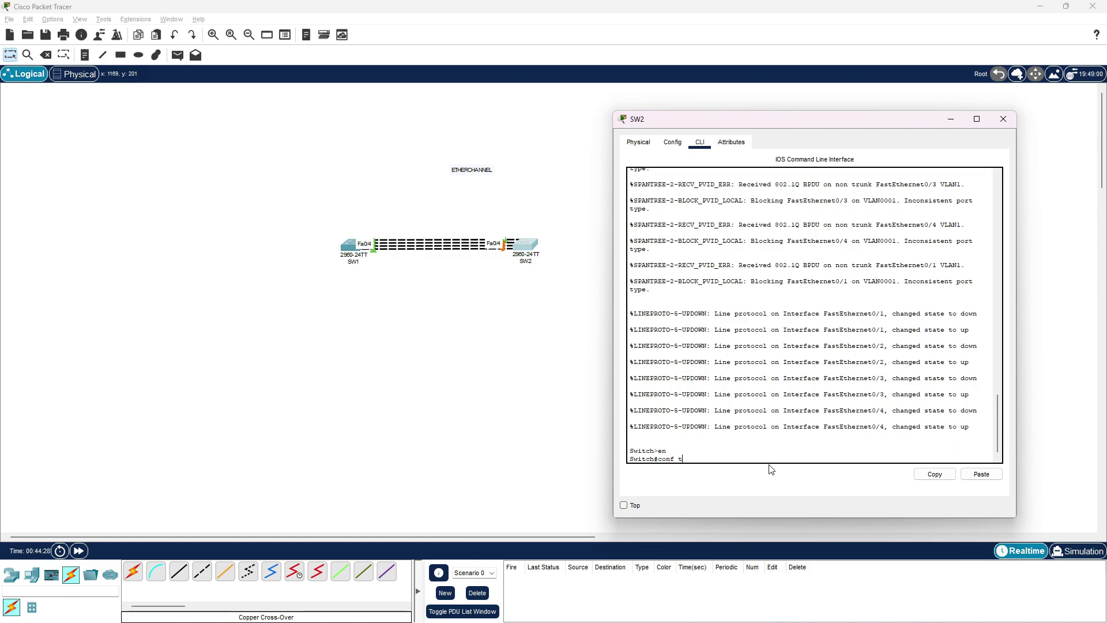
pyautogui.write(' t')
pyautogui.press('Return')
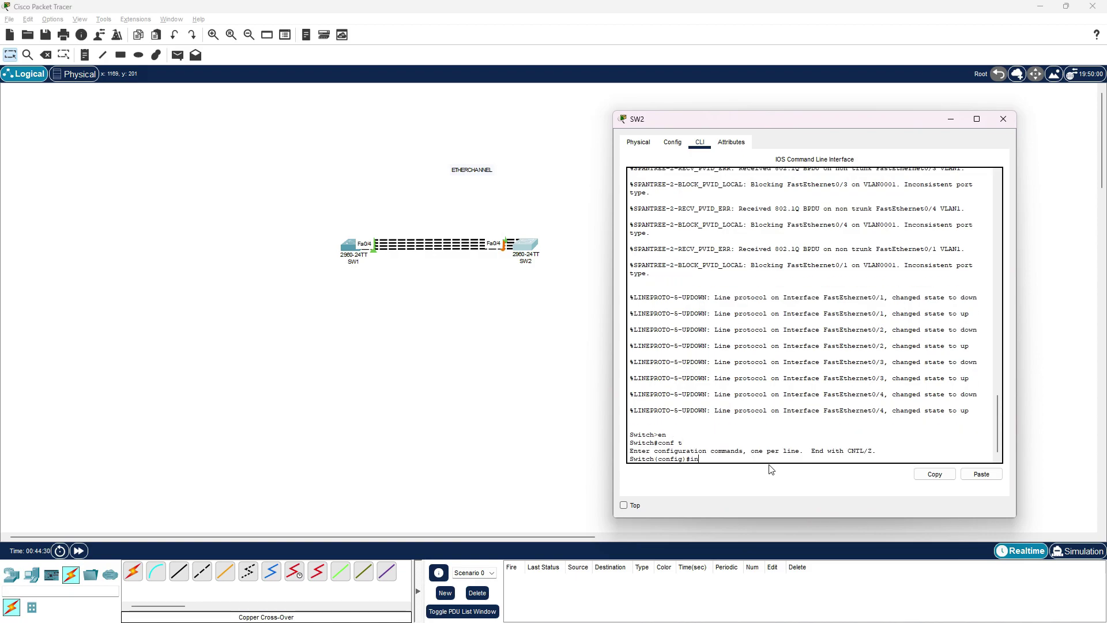
# Step: Select interface range fa0/1-4 on SW2 and set it to trunk mode with sw mo tr
pyautogui.write('int ra fa0/1-4')
pyautogui.press('Return')
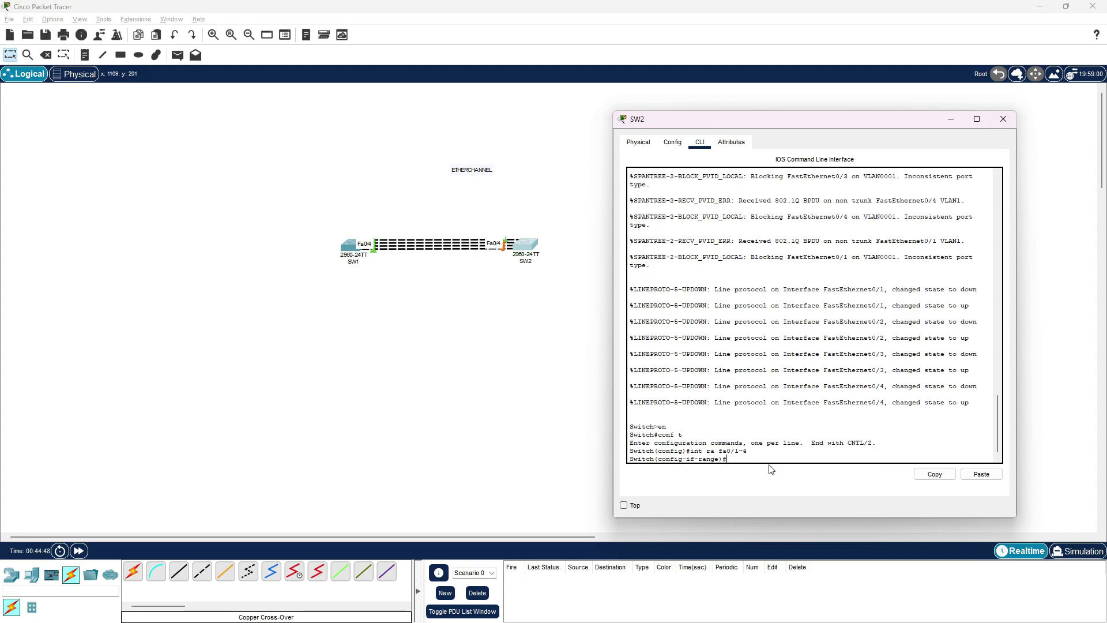
pyautogui.write('sw mo tr')
pyautogui.press('Return')
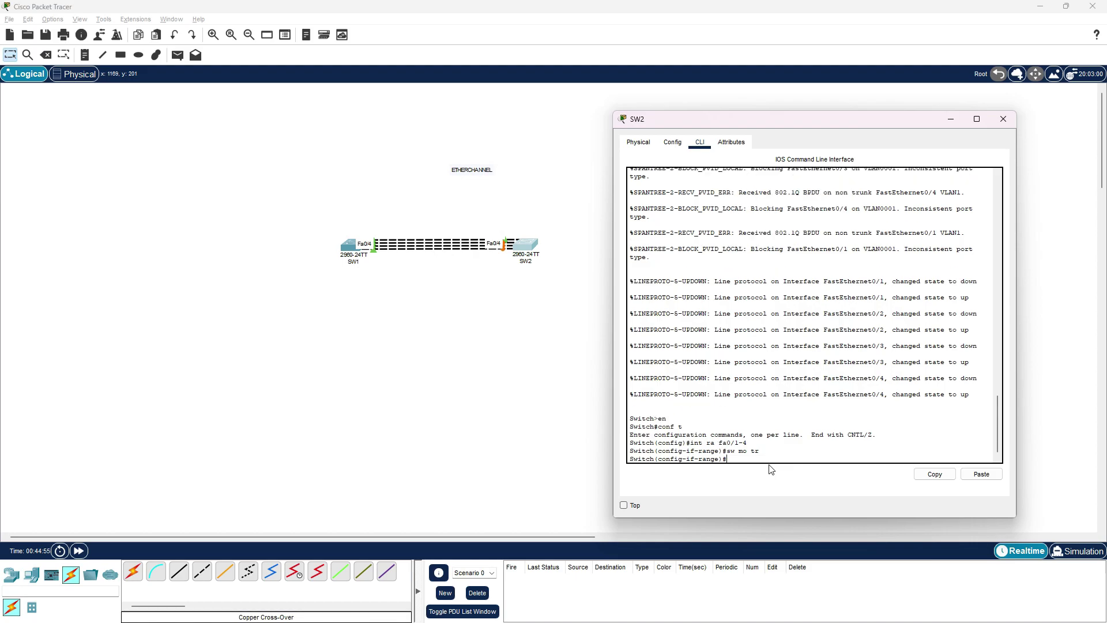
# Step: List the channel-group modes on SW2 and assign the port range with channel-group 1 mode passive
pyautogui.write('channel-group 1')
pyautogui.write('mode')
pyautogui.write('?')
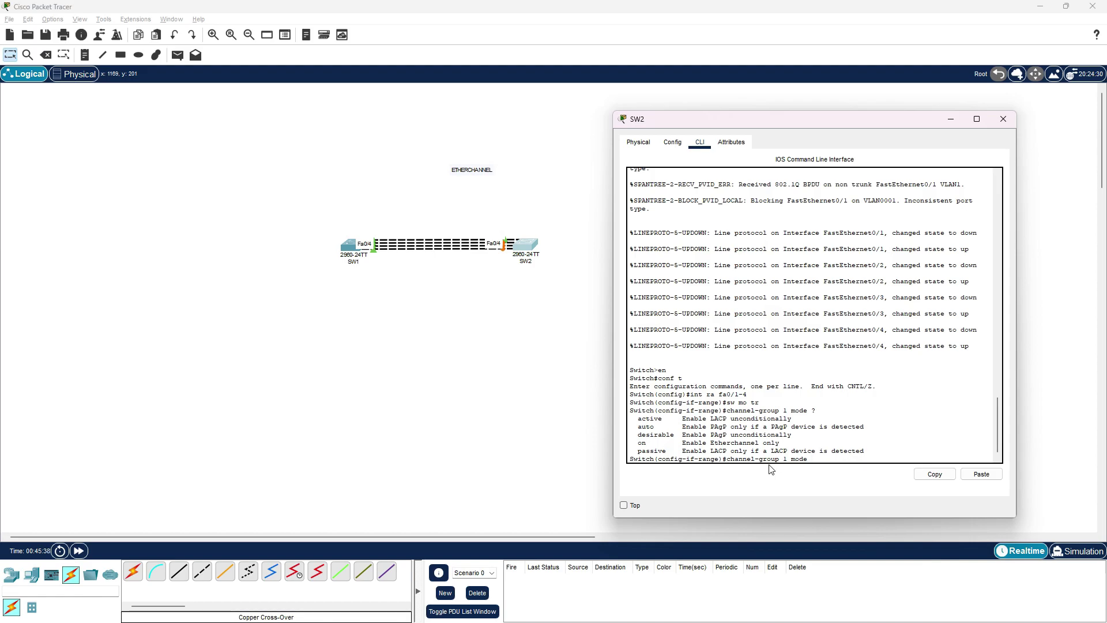
pyautogui.write('passive')
pyautogui.press('Return')
# Step: Fast-forward the simulation time and examine the port status of the links between SW1 and SW2
pyautogui.click(79, 551)
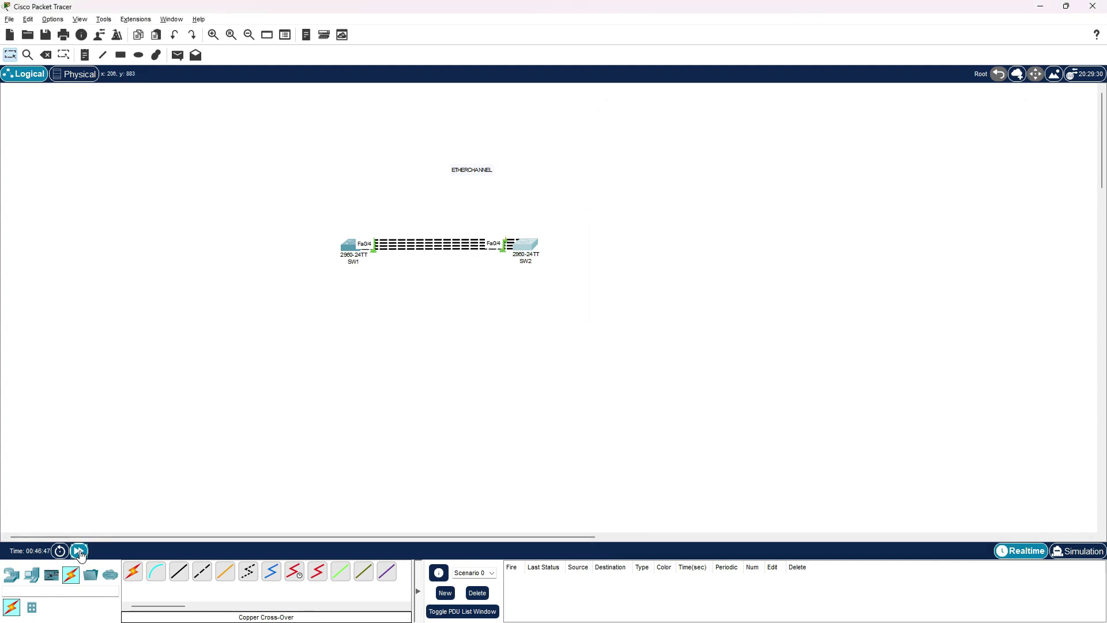
pyautogui.scroll(2, 645, 254)
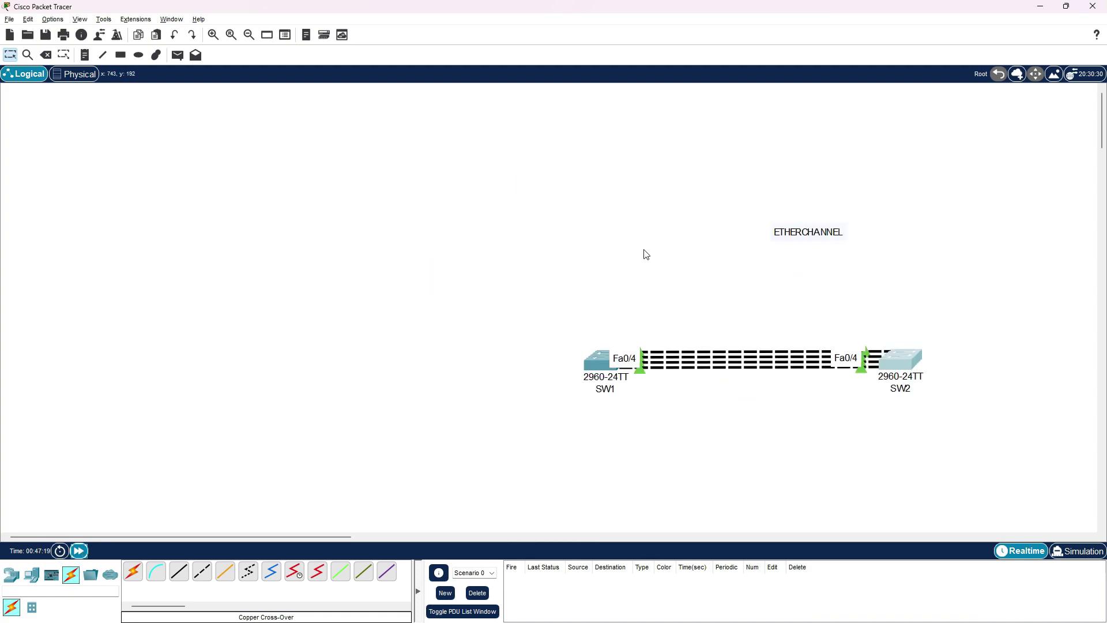
pyautogui.moveTo(185, 536); pyautogui.dragTo(298, 527)
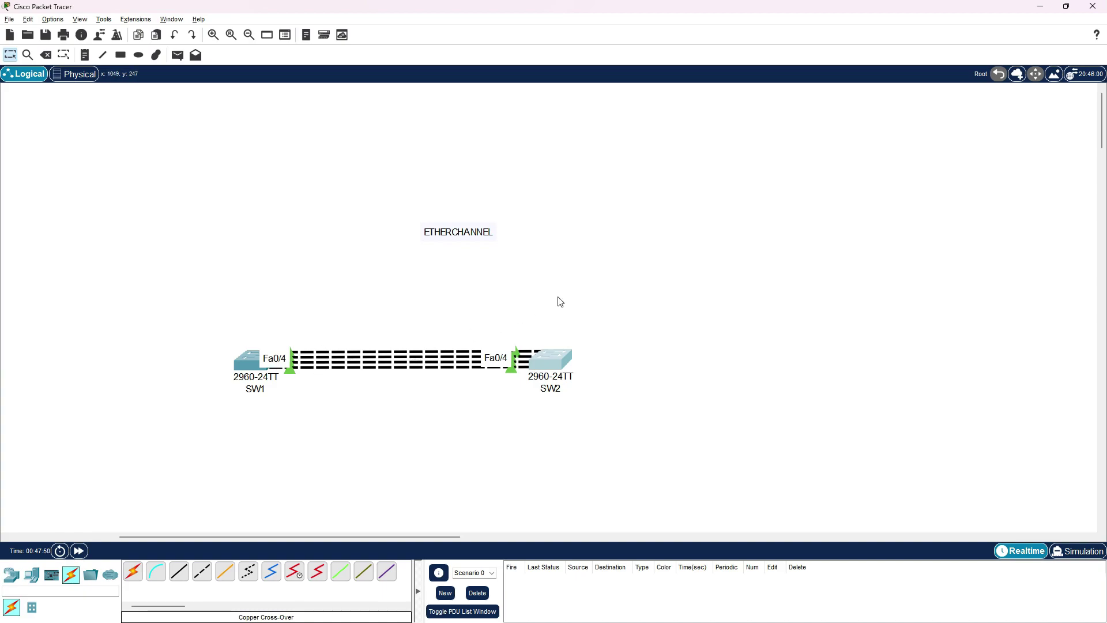
# Step: Minimize the SW2 command line and place a note reading LACP above the links between SW1 and SW2
pyautogui.scroll(-3, 560, 302)
pyautogui.scroll(3, 560, 301)
pyautogui.hotkey('alt', 'Tab')
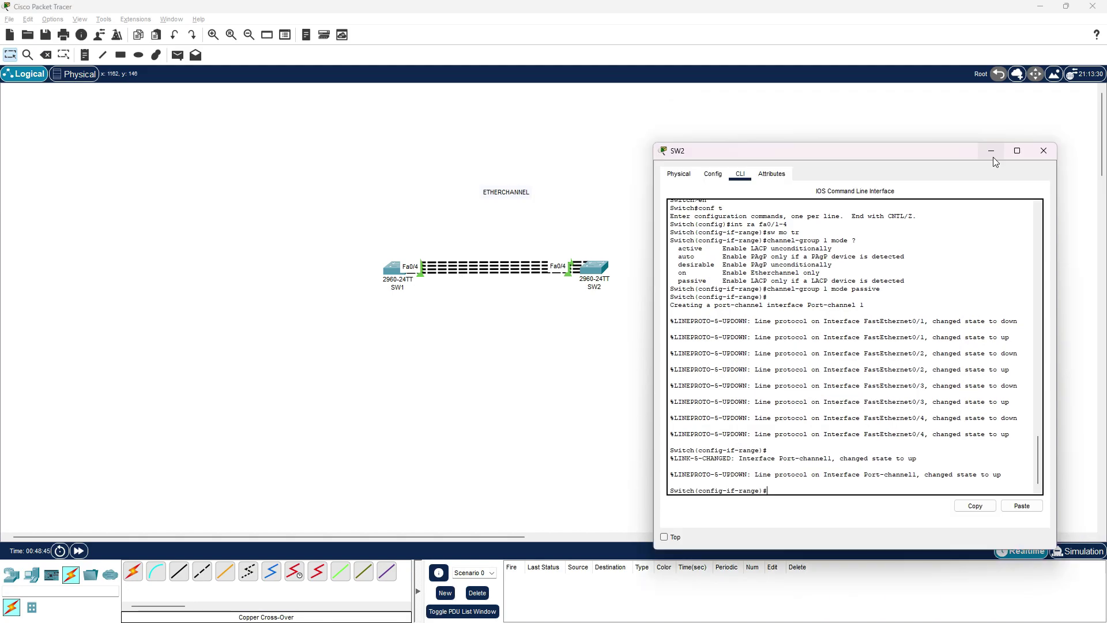
pyautogui.click(996, 157)
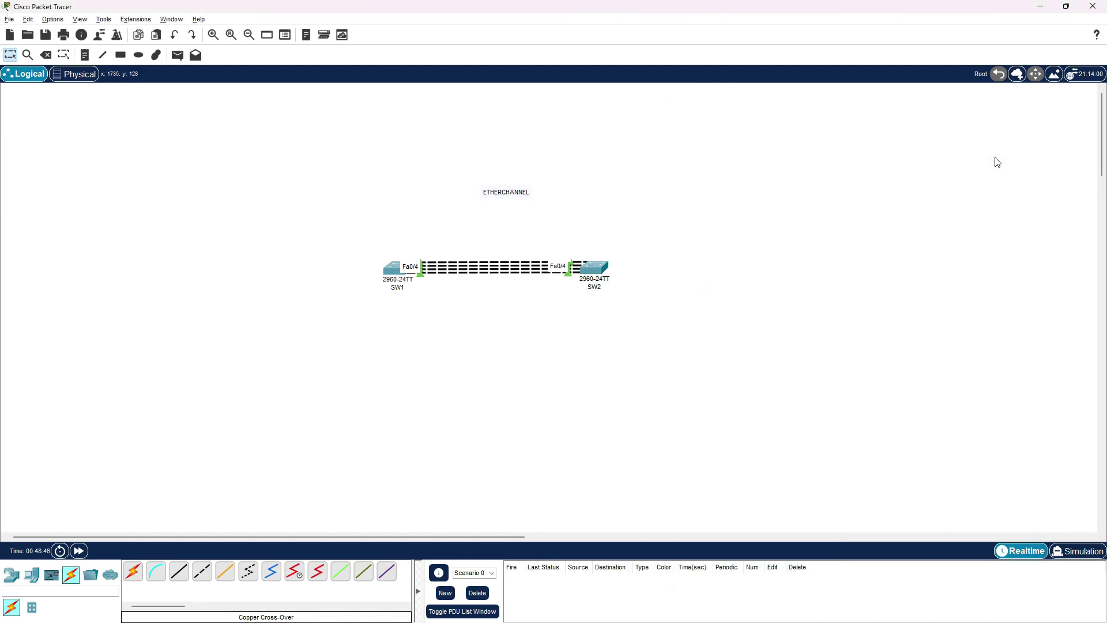
pyautogui.click(85, 55)
pyautogui.click(459, 231)
pyautogui.write('LACP')
# Step: Add a 3560-24PS multilayer switch to the workspace, beside SW2 on the side away from SW1
pyautogui.click(11, 574)
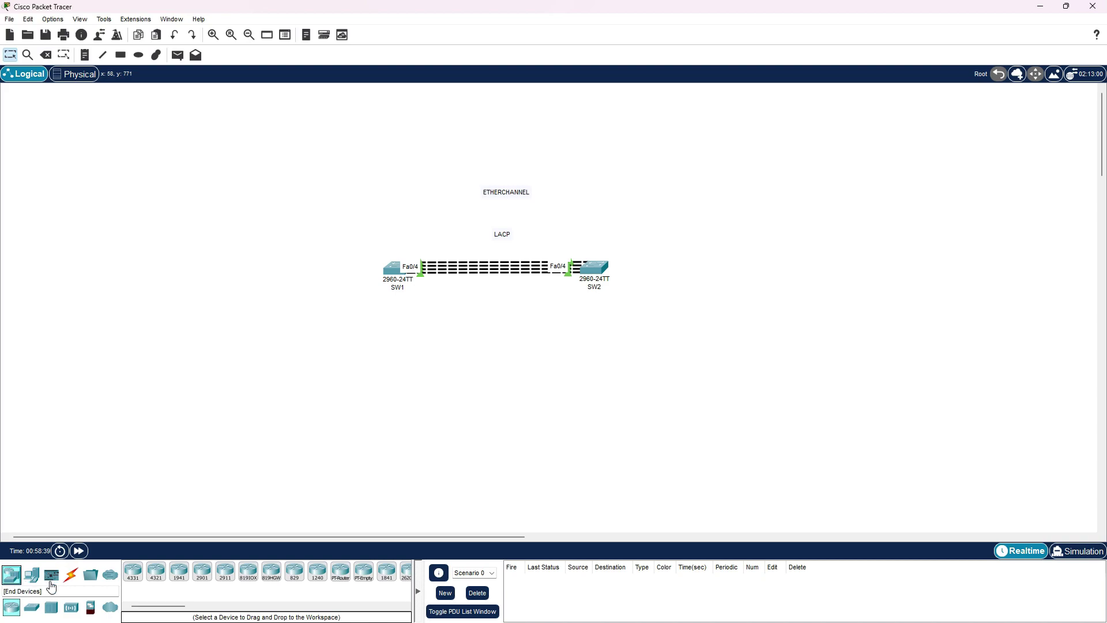
pyautogui.click(31, 606)
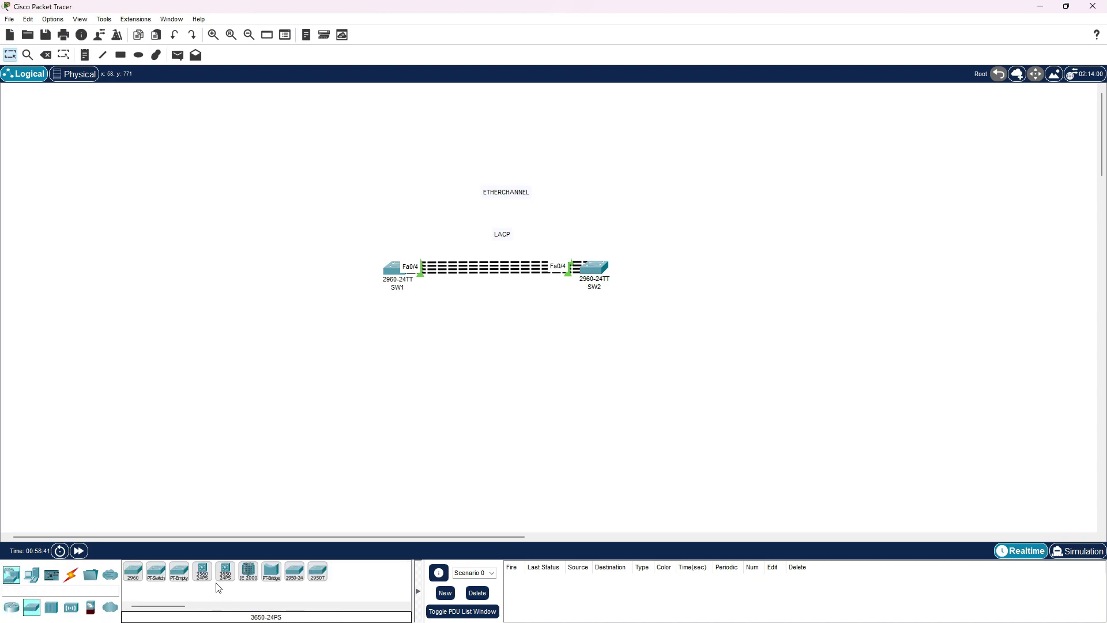
pyautogui.click(203, 572)
pyautogui.click(736, 272)
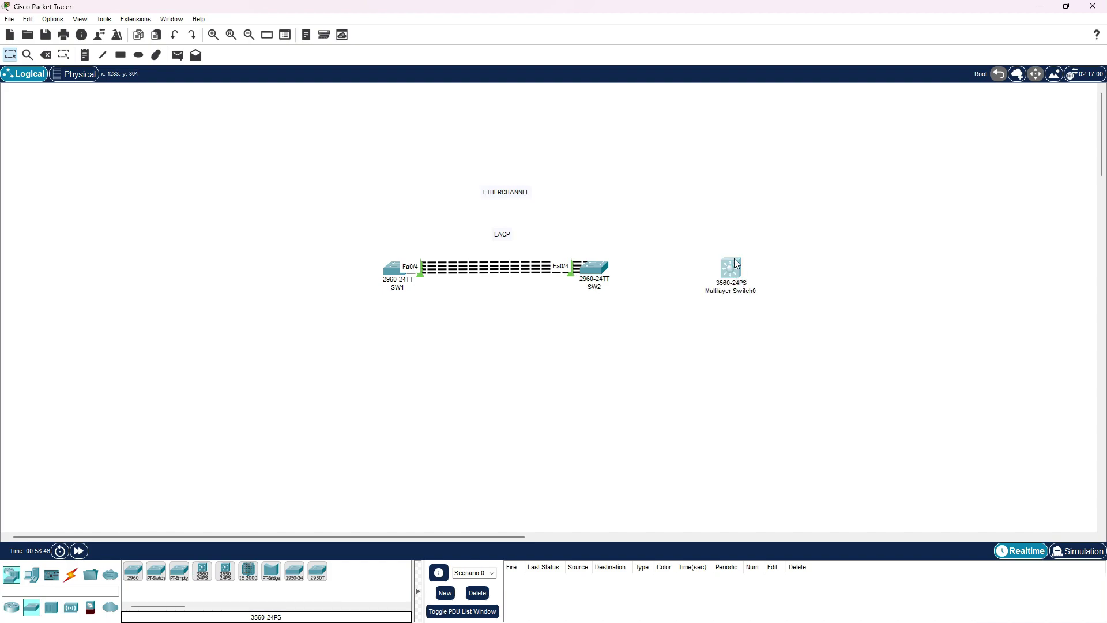
# Step: Connect FastEthernet0/5 of SW2 to FastEthernet0/1 of the multilayer switch with a copper cross-over cable
pyautogui.click(71, 575)
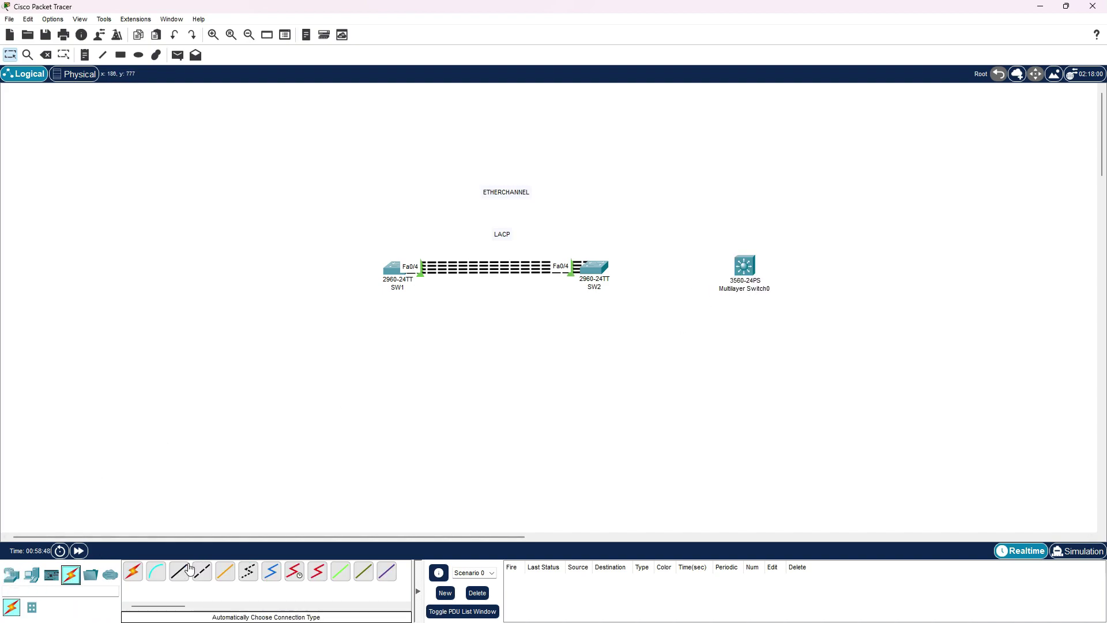
pyautogui.click(202, 571)
pyautogui.click(596, 268)
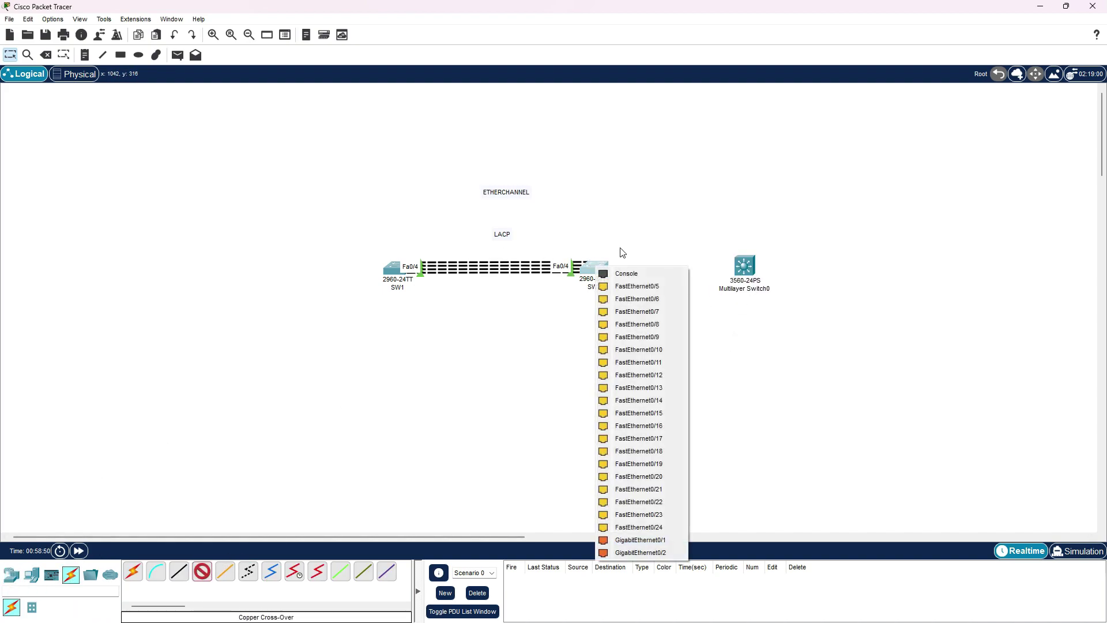
pyautogui.click(669, 286)
pyautogui.click(744, 268)
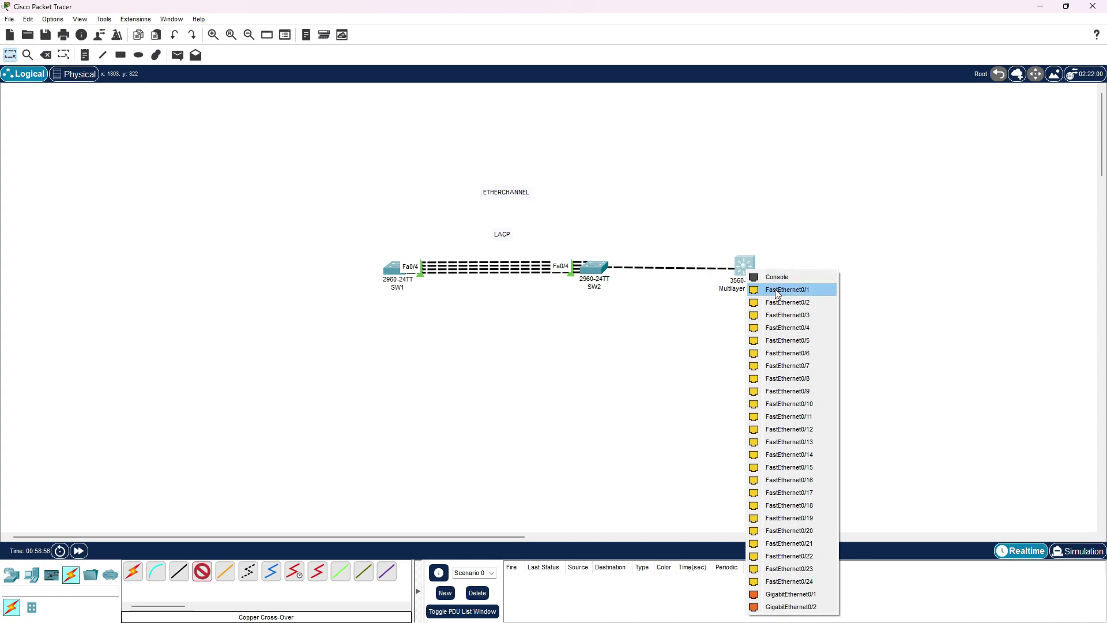
pyautogui.click(777, 294)
# Step: Delete the cable between SW2 and the multilayer switch
pyautogui.click(202, 571)
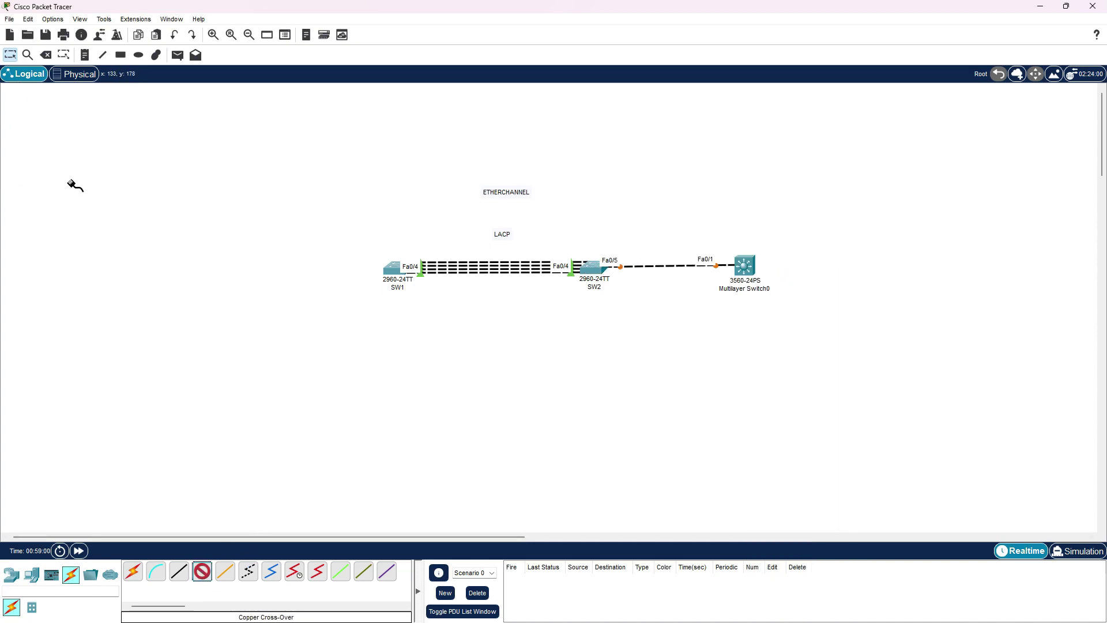
pyautogui.click(45, 55)
pyautogui.click(649, 264)
# Step: Connect FastEthernet0/5 of SW2 to FastEthernet0/5 of the multilayer switch with a copper cross-over cable
pyautogui.click(202, 570)
pyautogui.click(594, 284)
pyautogui.click(669, 295)
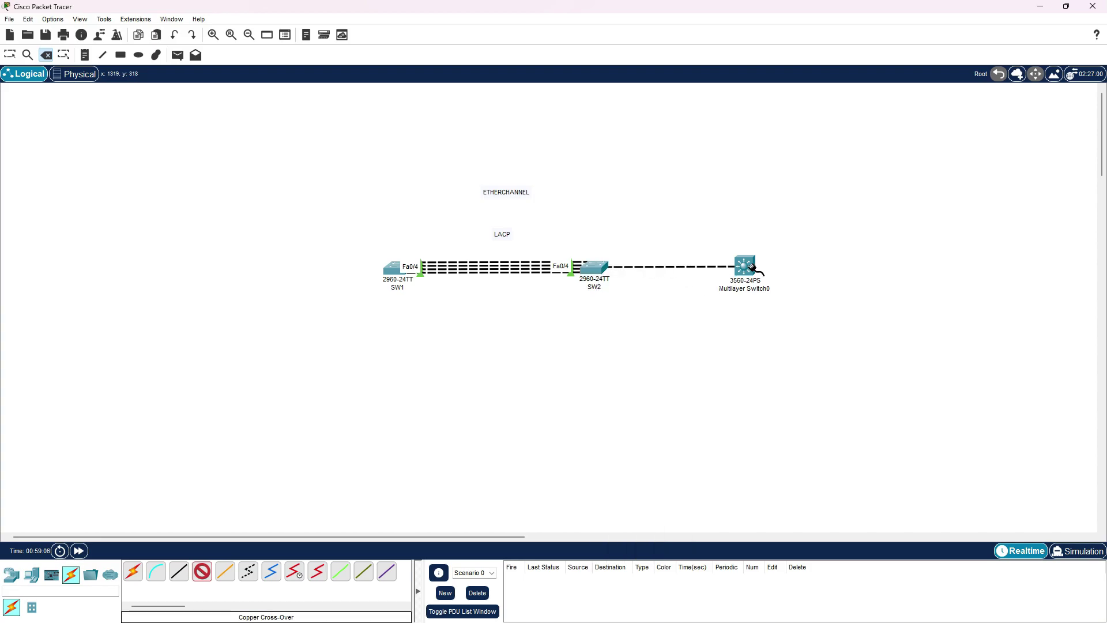
pyautogui.click(754, 268)
pyautogui.click(798, 338)
# Step: Add a second cross-over cable from FastEthernet0/6 of SW2 to FastEthernet0/6 of the multilayer switch
pyautogui.click(202, 571)
pyautogui.click(597, 269)
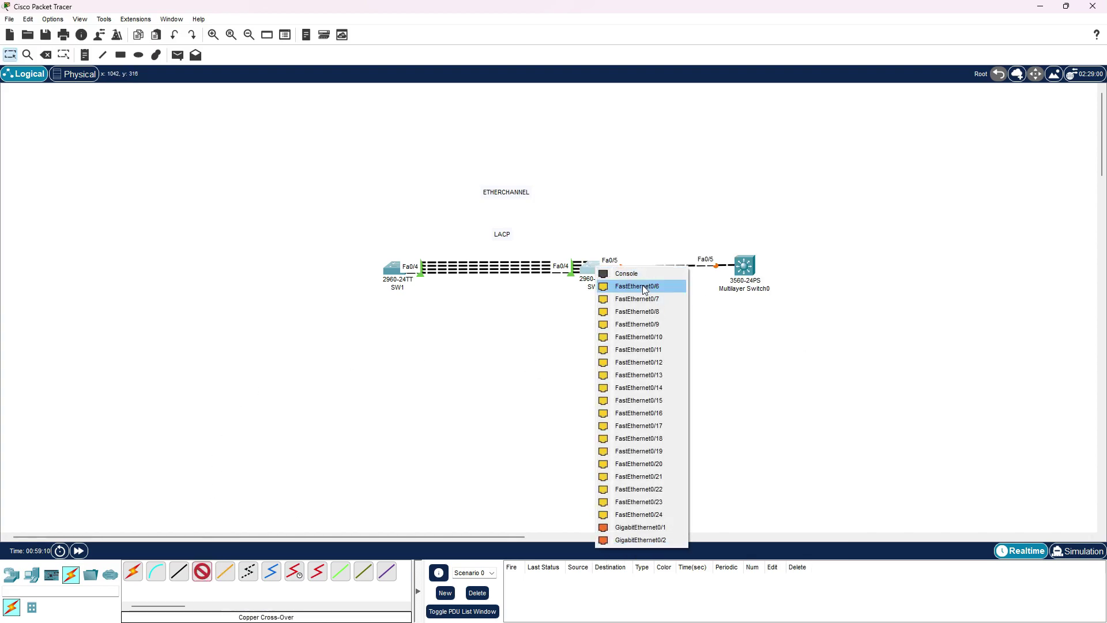
pyautogui.click(644, 287)
pyautogui.click(744, 266)
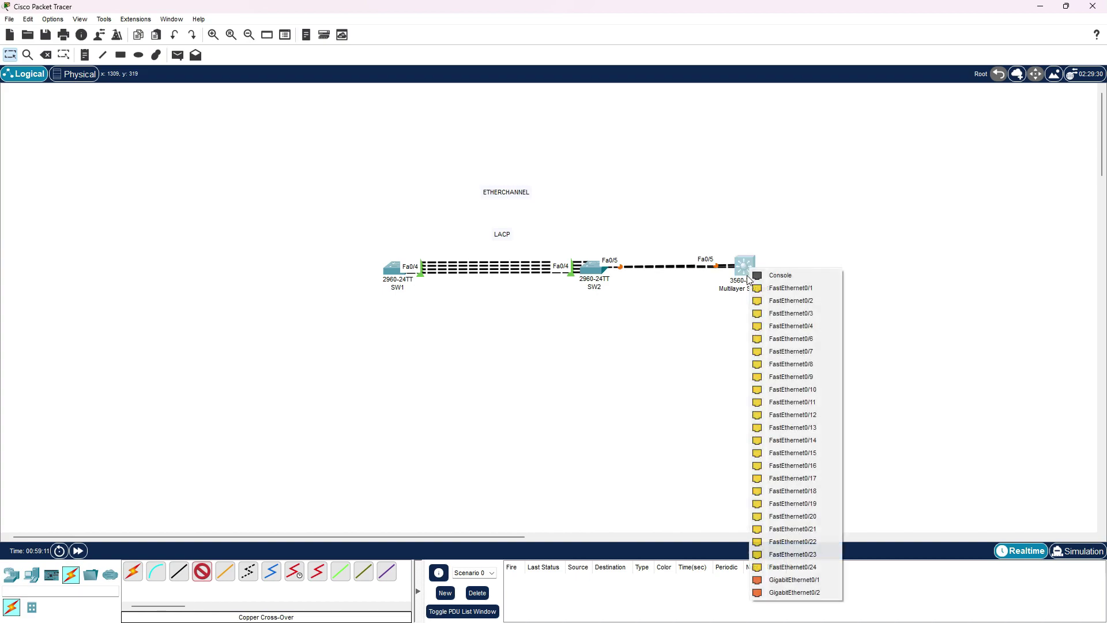
pyautogui.click(791, 339)
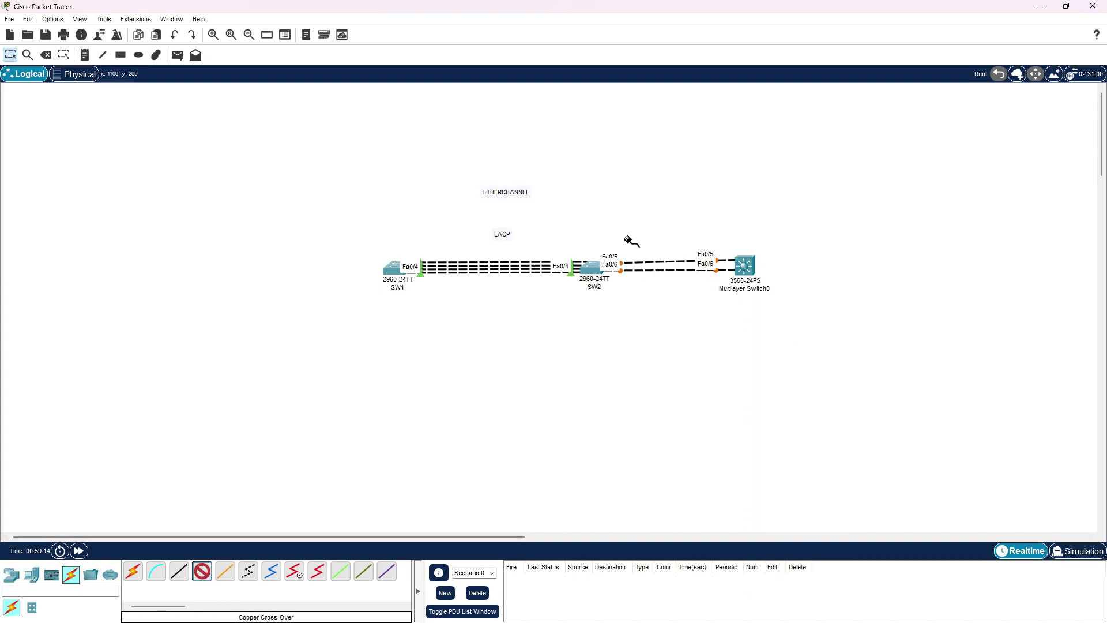
# Step: Add a third cross-over cable between FastEthernet0/7 of SW2 and FastEthernet0/7 of the multilayer switch, and fast-forward the simulation time
pyautogui.click(590, 267)
pyautogui.click(660, 289)
pyautogui.click(743, 267)
pyautogui.click(805, 341)
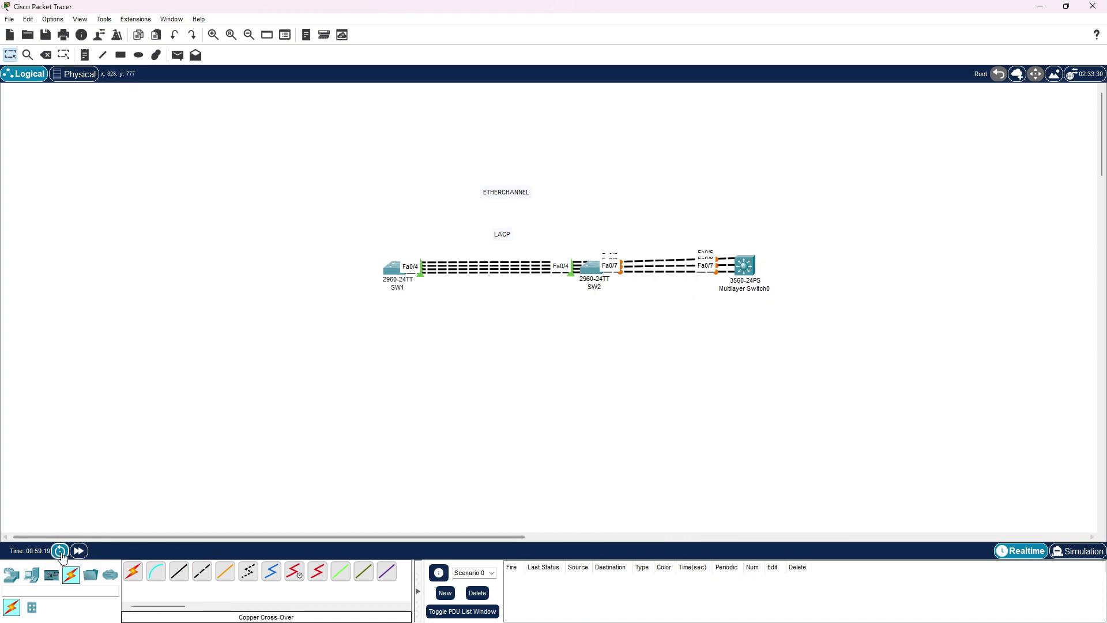
pyautogui.click(79, 551)
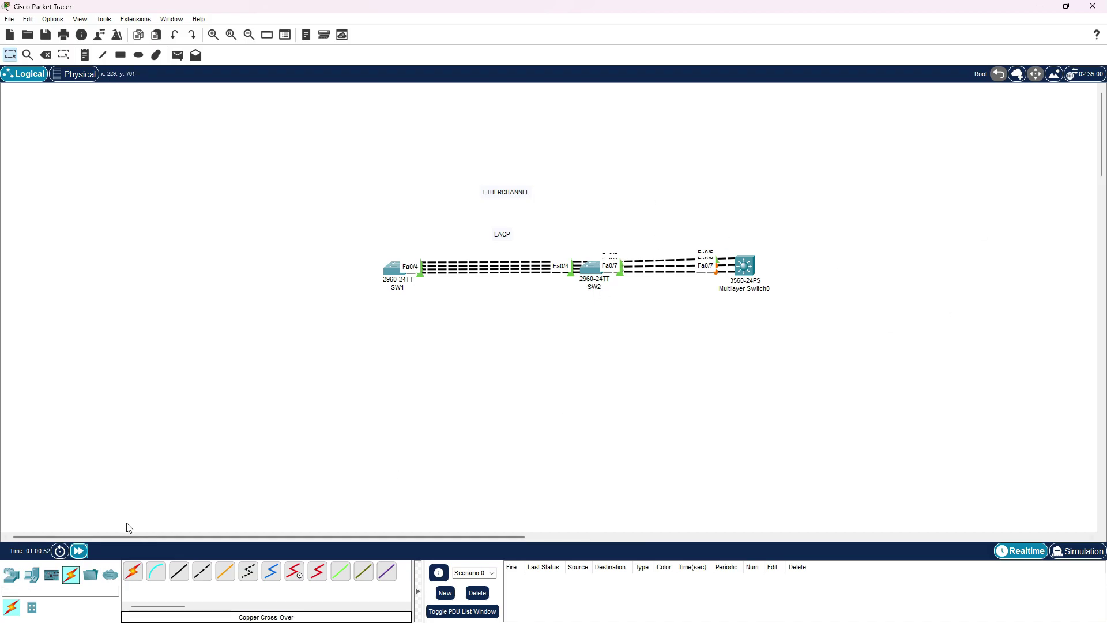
# Step: Open the command line of SW2 and enter global configuration mode with en and conf t
pyautogui.click(592, 276)
pyautogui.moveTo(815, 155); pyautogui.dragTo(808, 94)
pyautogui.press('Return')
pyautogui.write('en')
pyautogui.press('Return')
pyautogui.write('conf t')
pyautogui.press('Return')
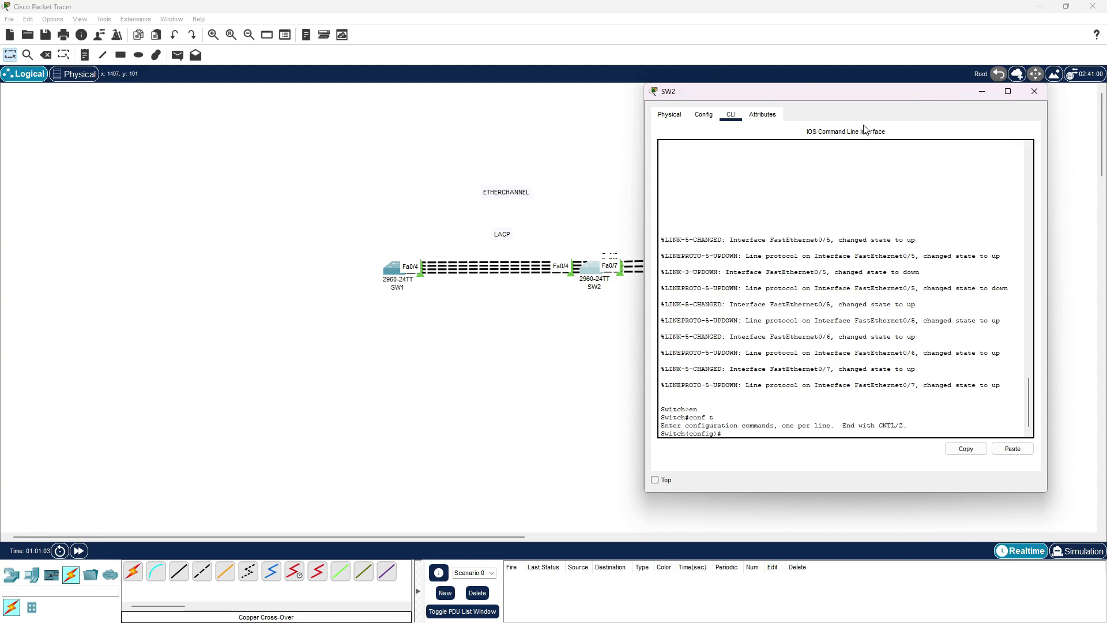
# Step: Display the EtherChannel summary on SW2 with do sh etherchannel sum and examine its flags, port-channel, protocol and member ports
pyautogui.moveTo(875, 91); pyautogui.dragTo(929, 153)
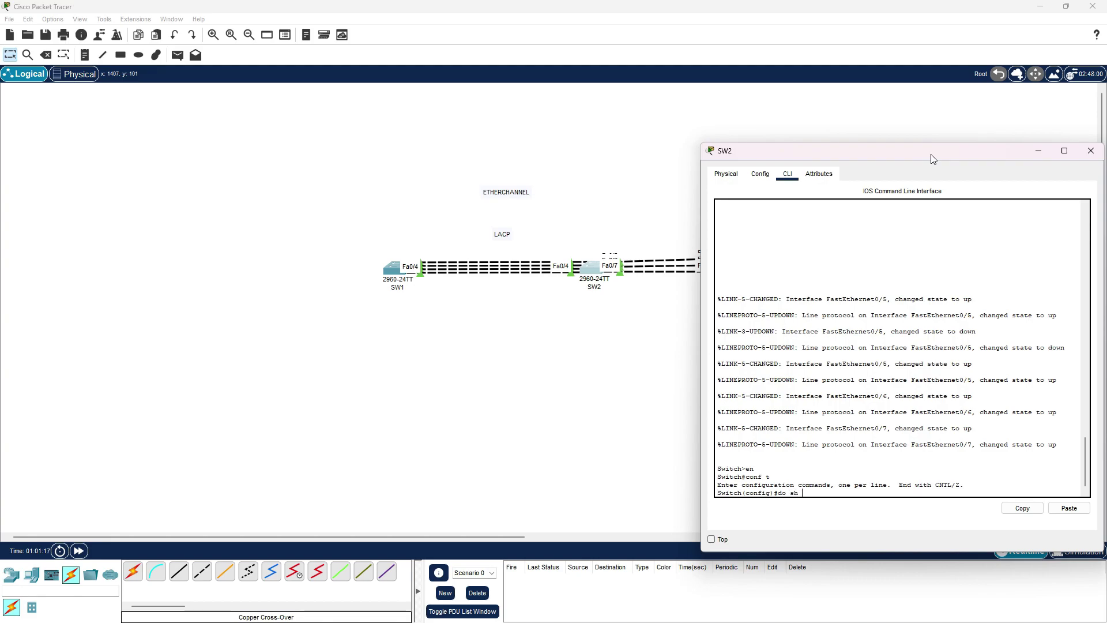
pyautogui.write('herchannel')
pyautogui.press('Return')
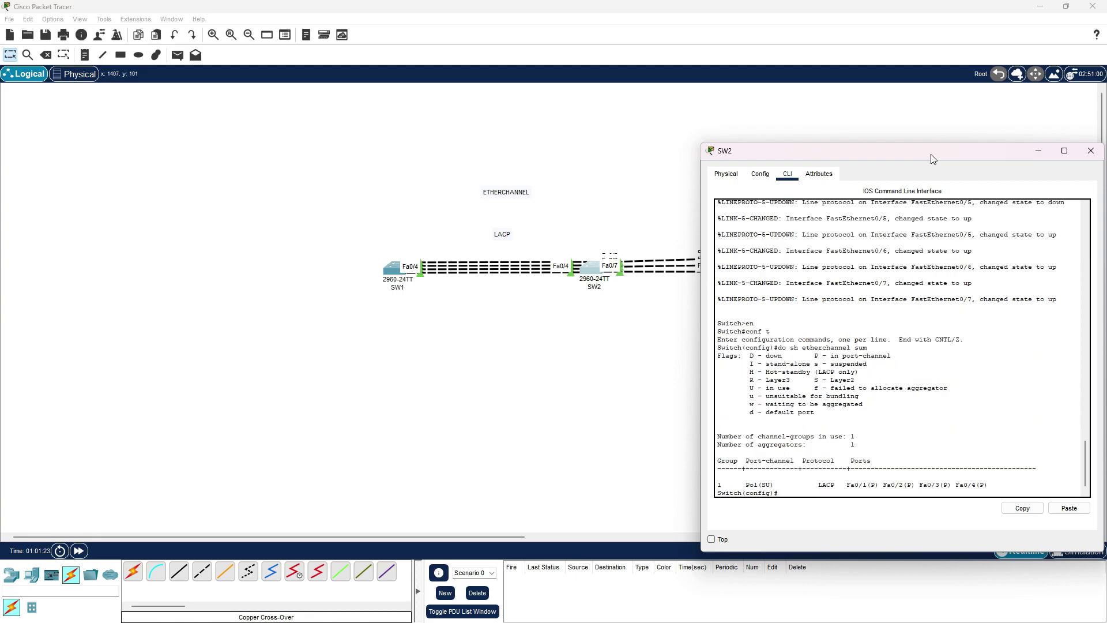
pyautogui.moveTo(930, 155); pyautogui.dragTo(926, 137)
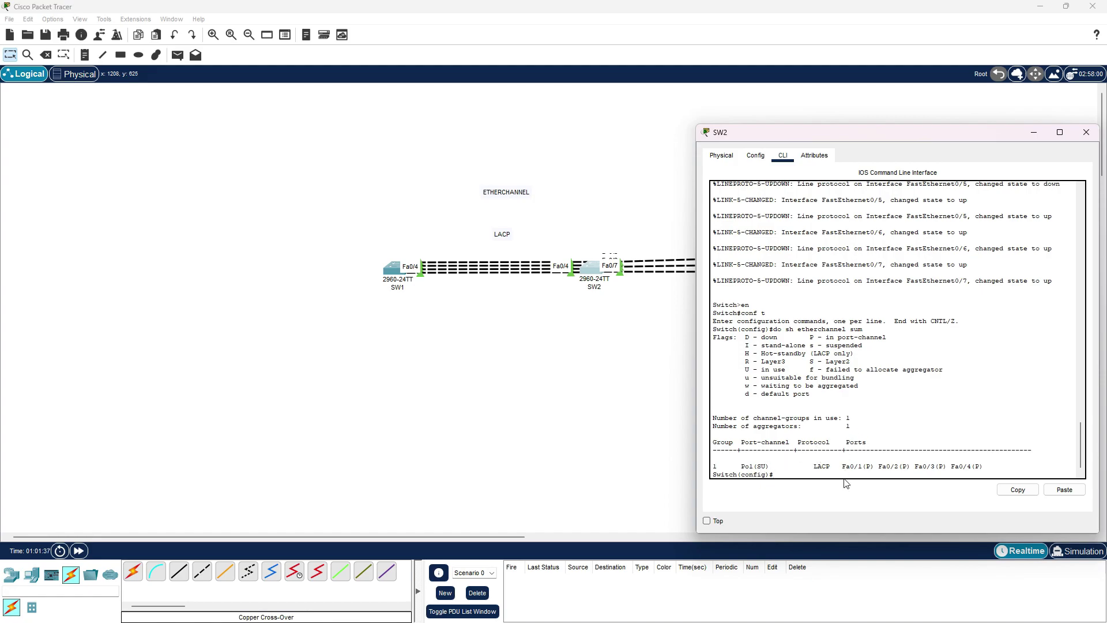
pyautogui.moveTo(909, 144); pyautogui.dragTo(963, 172)
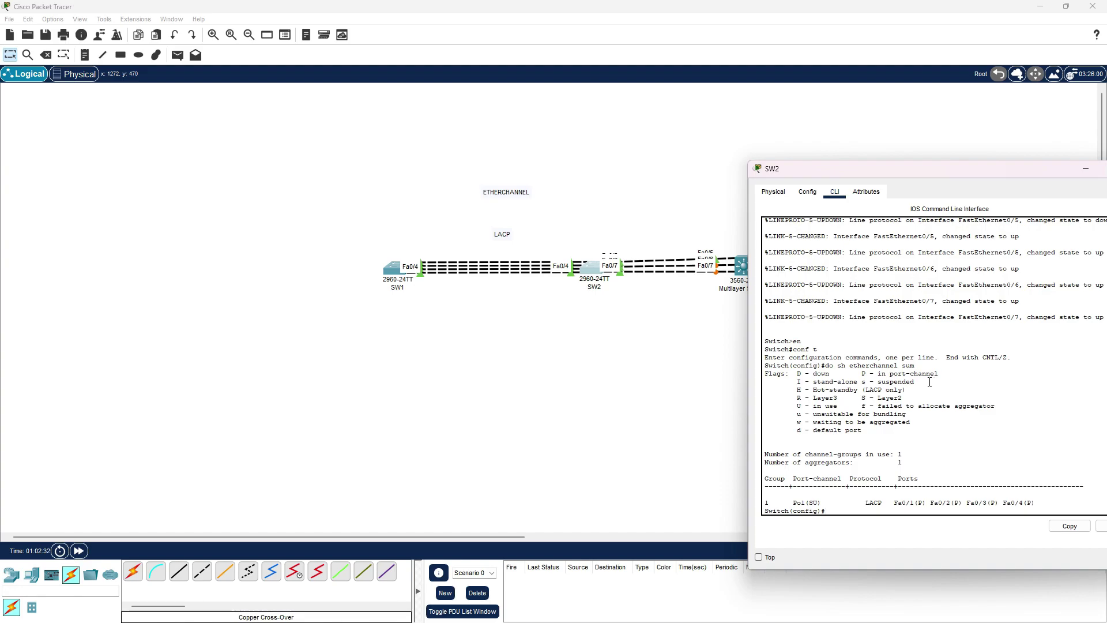
# Step: Select interface range fa0/5-7 on SW2 and set it to trunk mode with sw mo tr
pyautogui.moveTo(988, 171); pyautogui.dragTo(360, 114)
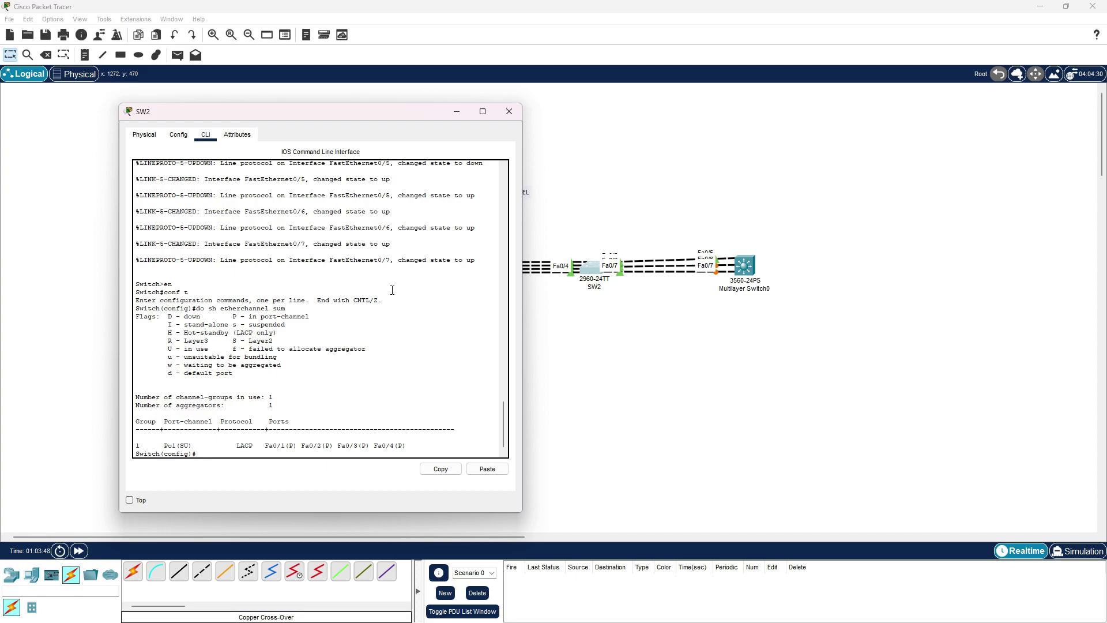
pyautogui.moveTo(378, 111); pyautogui.dragTo(412, 81)
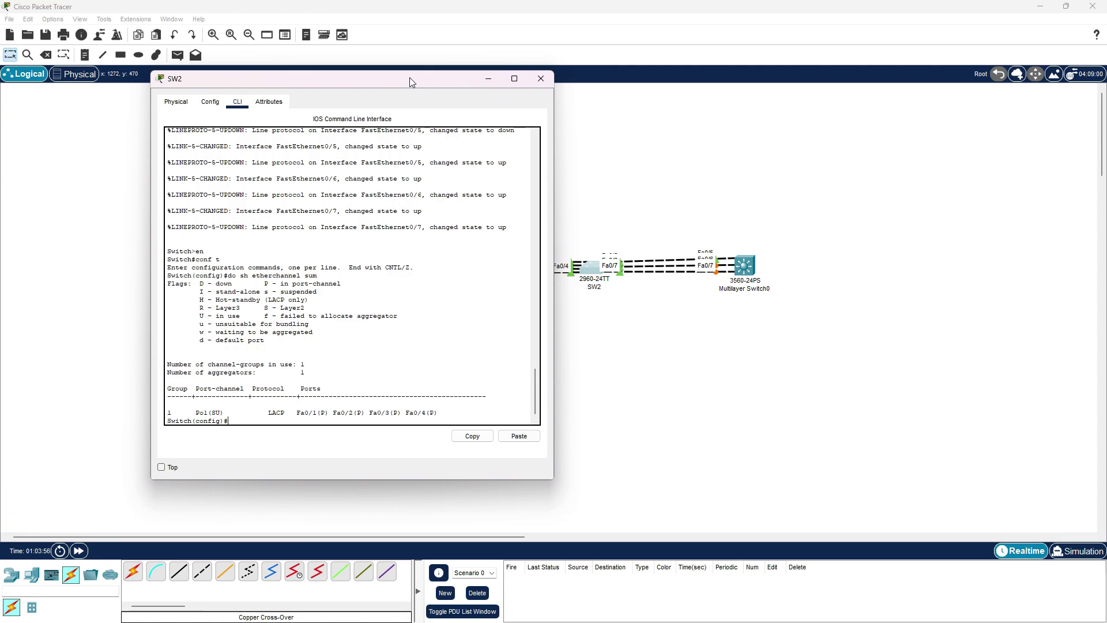
pyautogui.write('int ra fa0/5-7')
pyautogui.press('Return')
pyautogui.write('sw mo tr')
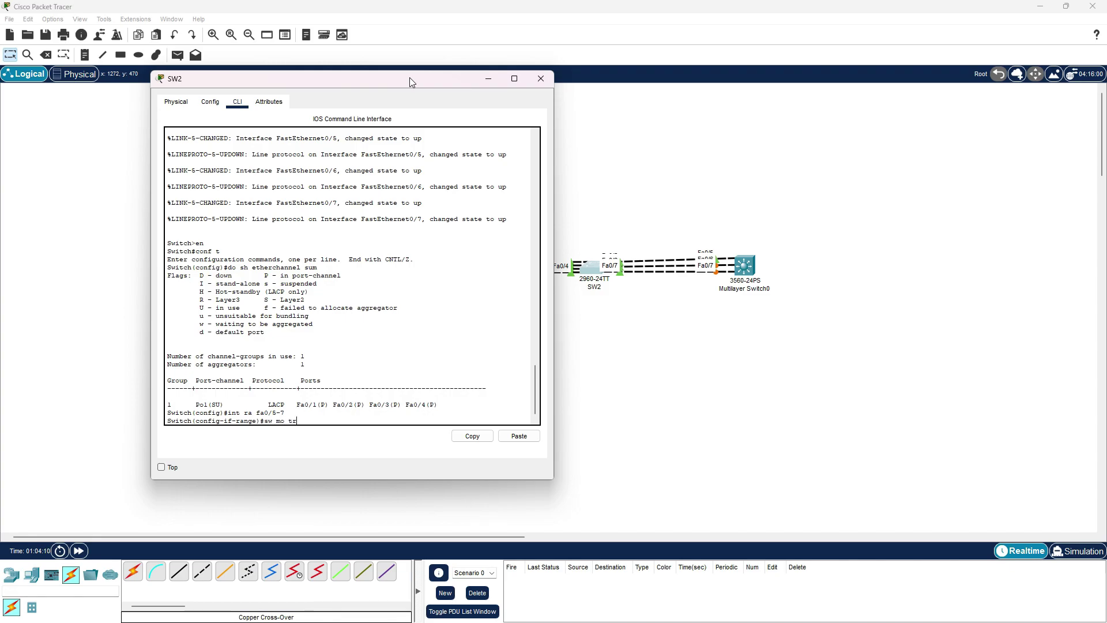
pyautogui.press('Return')
# Step: List the channel-group numbers and the modes for channel-group 2 on SW2, and examine the PAgP modes auto and desirable
pyautogui.write('chann')
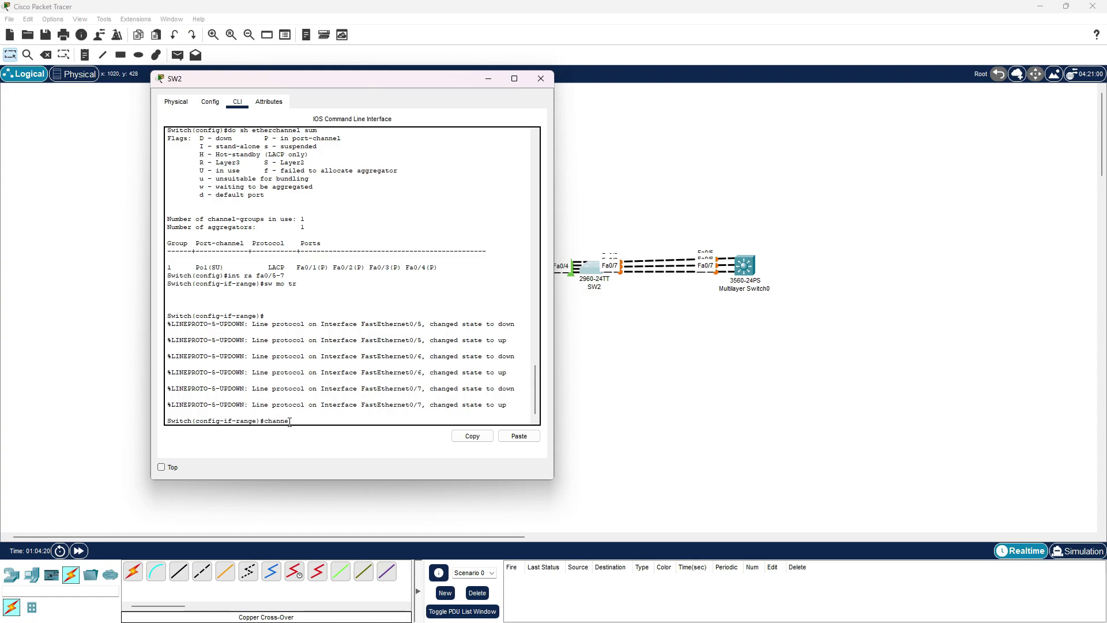
pyautogui.write('el-group ?')
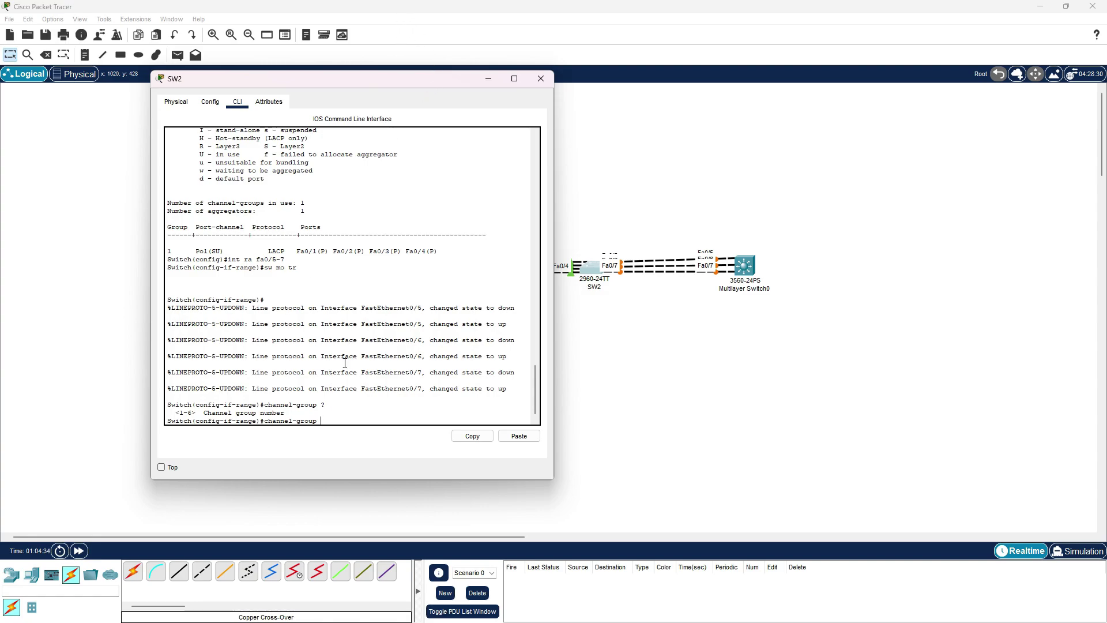
pyautogui.moveTo(447, 80); pyautogui.dragTo(935, 113)
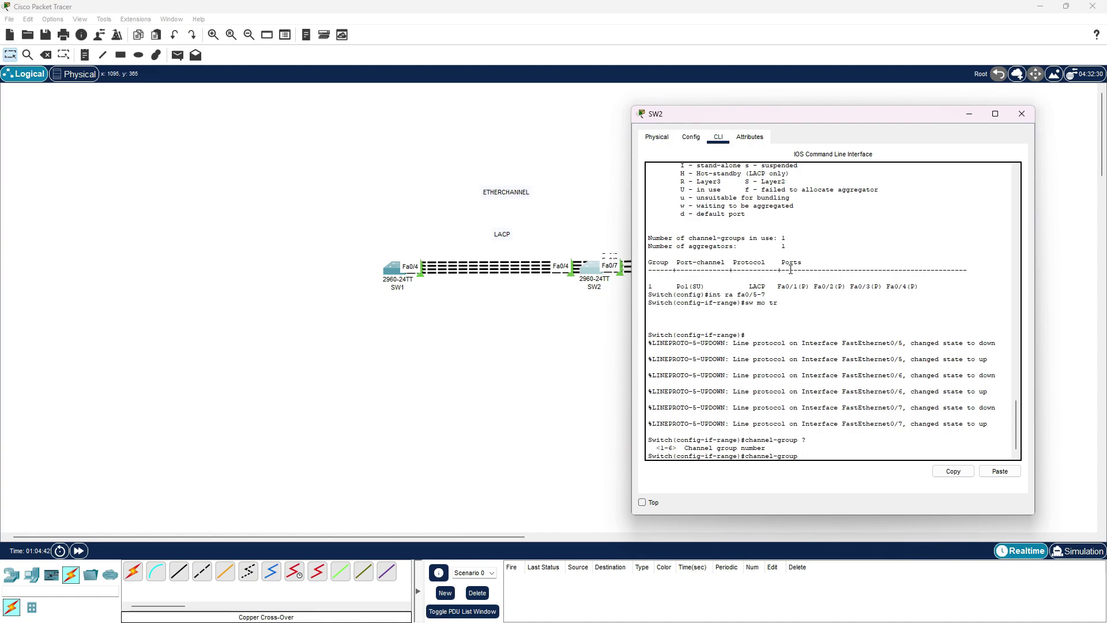
pyautogui.moveTo(857, 119); pyautogui.dragTo(337, 89)
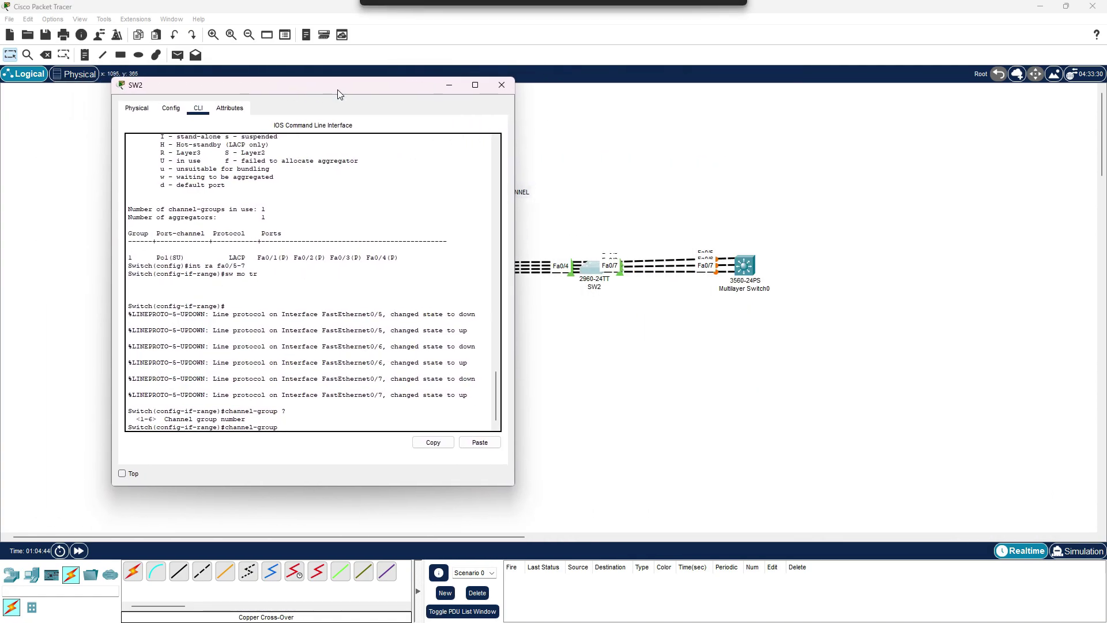
pyautogui.write('mode ?')
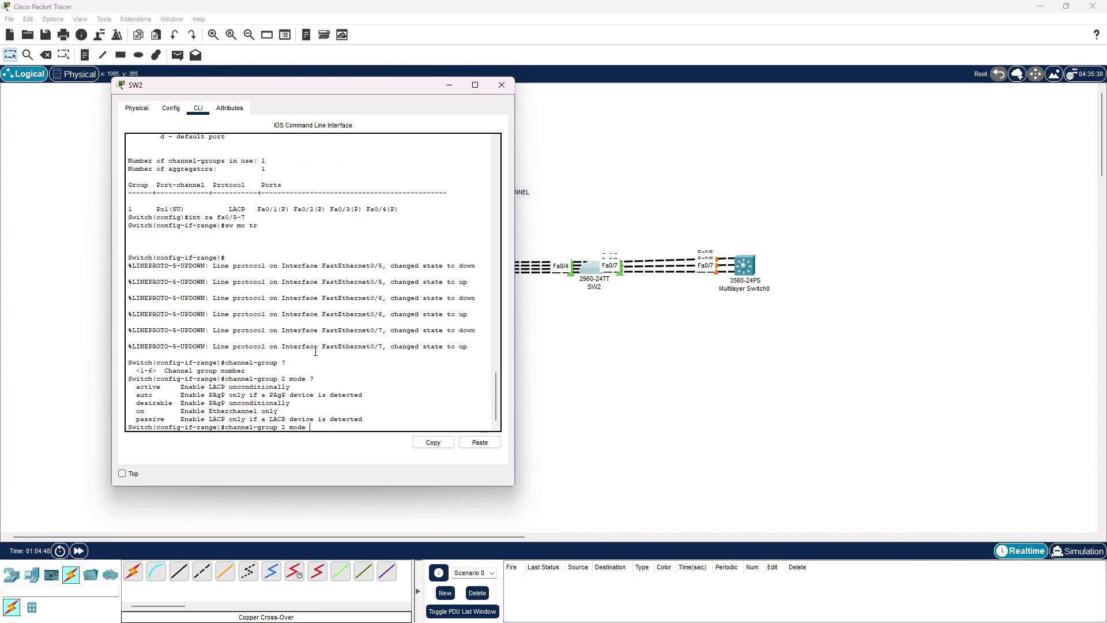
pyautogui.moveTo(405, 91); pyautogui.dragTo(370, 83)
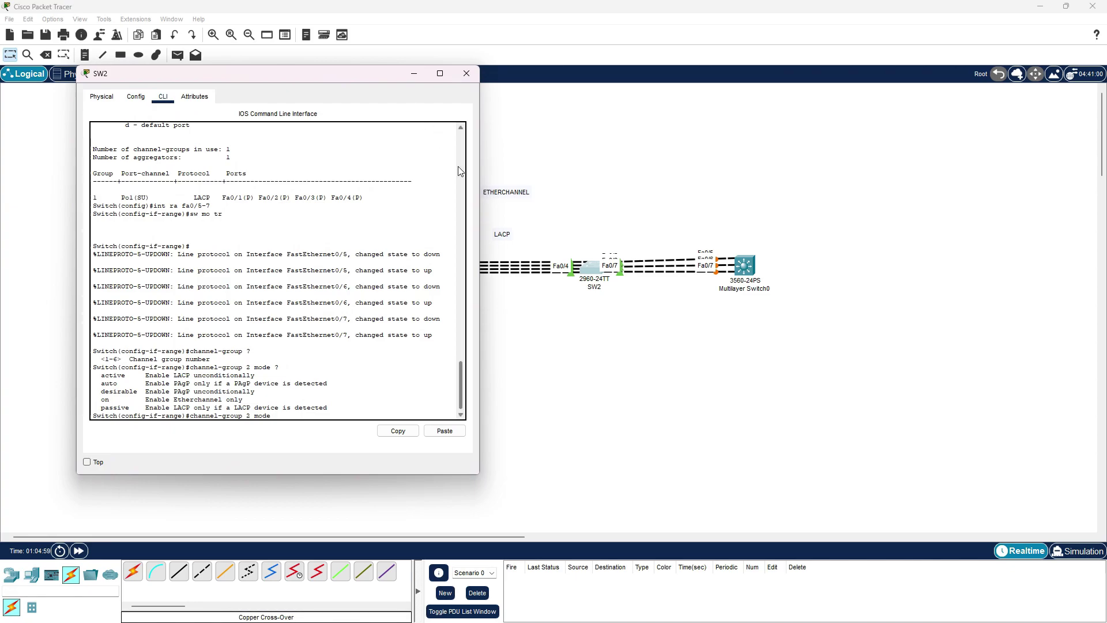
pyautogui.moveTo(114, 383); pyautogui.dragTo(148, 384)
pyautogui.moveTo(102, 391); pyautogui.dragTo(145, 393)
pyautogui.moveTo(101, 384); pyautogui.dragTo(118, 384)
# Step: Assign ports fa0/5-7 of SW2 to a PAgP EtherChannel with channel-group 2 mode desirable
pyautogui.click(334, 409)
pyautogui.write('s')
pyautogui.write('ei')
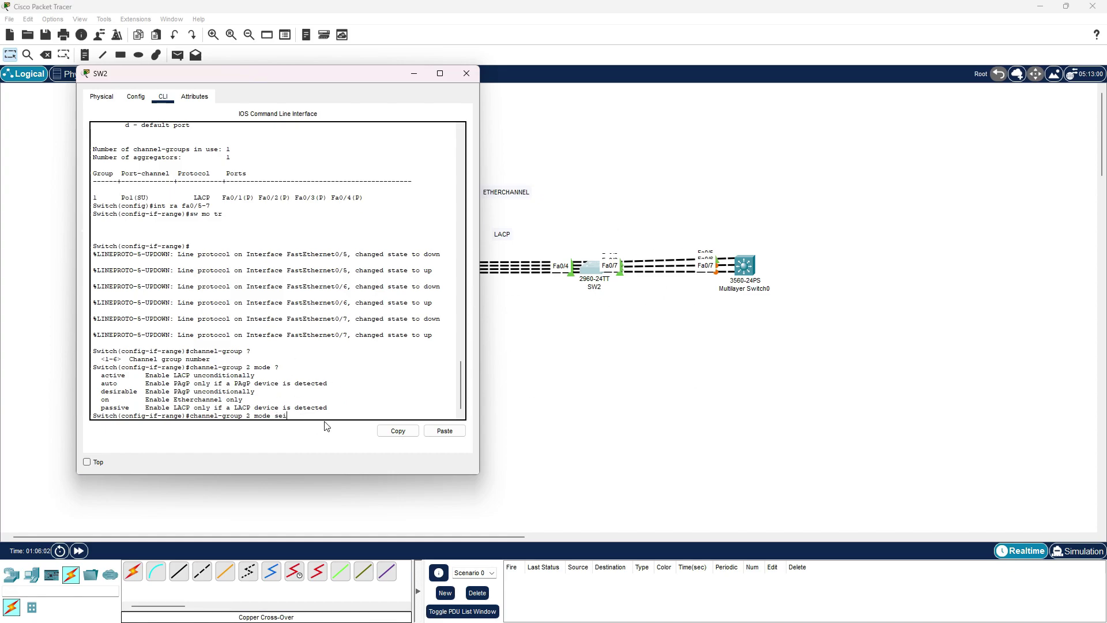
pyautogui.press('BackSpace')
pyautogui.press('BackSpace')
pyautogui.write('desirable')
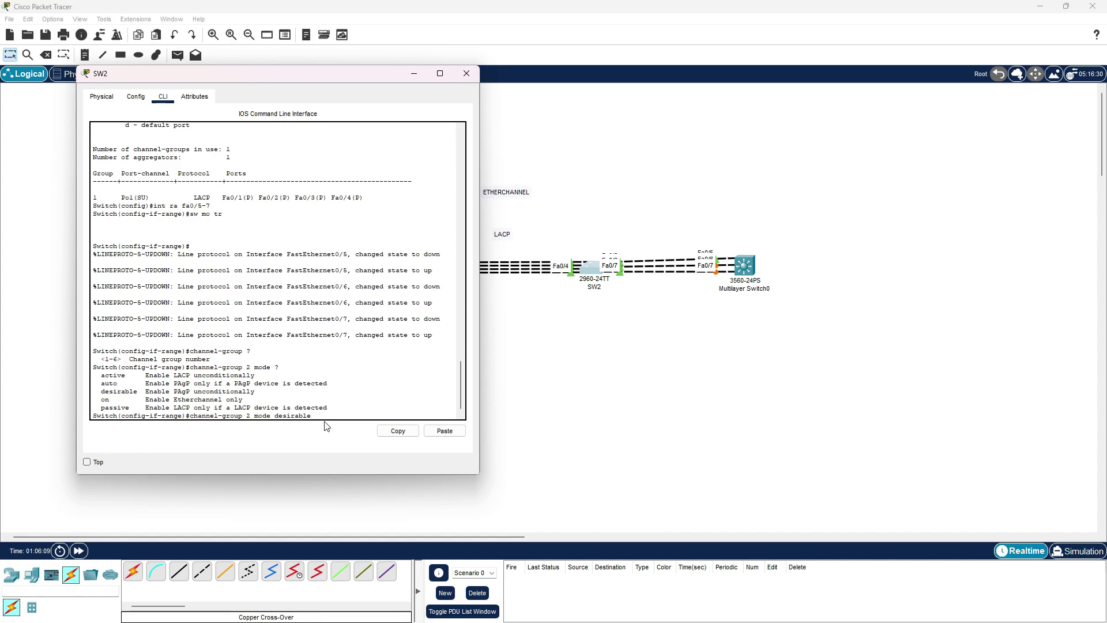
pyautogui.press('Return')
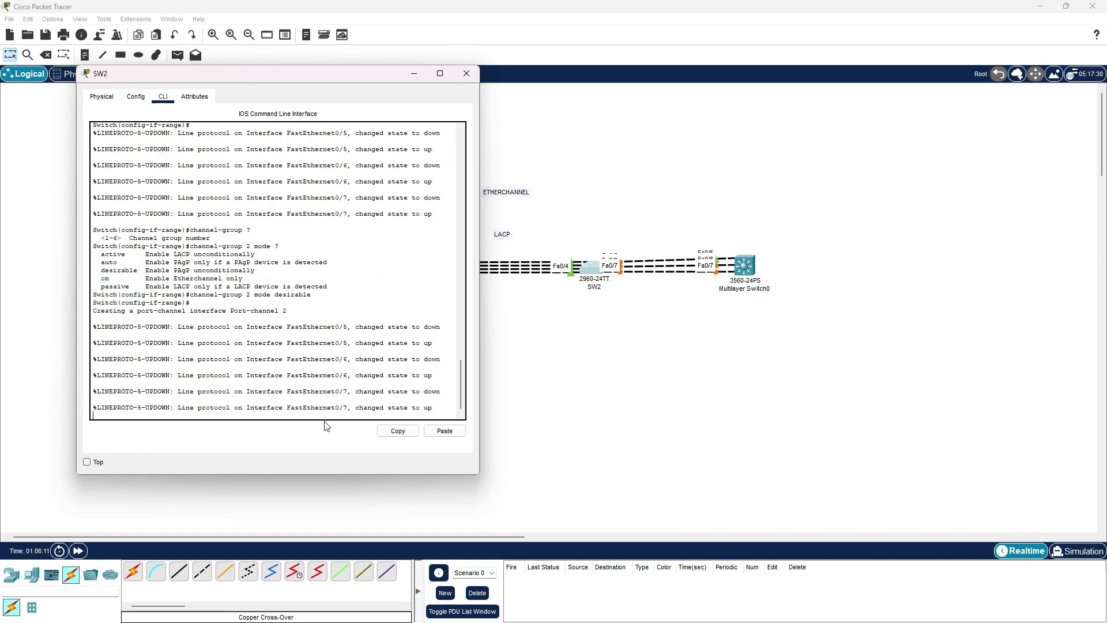
pyautogui.press('Return')
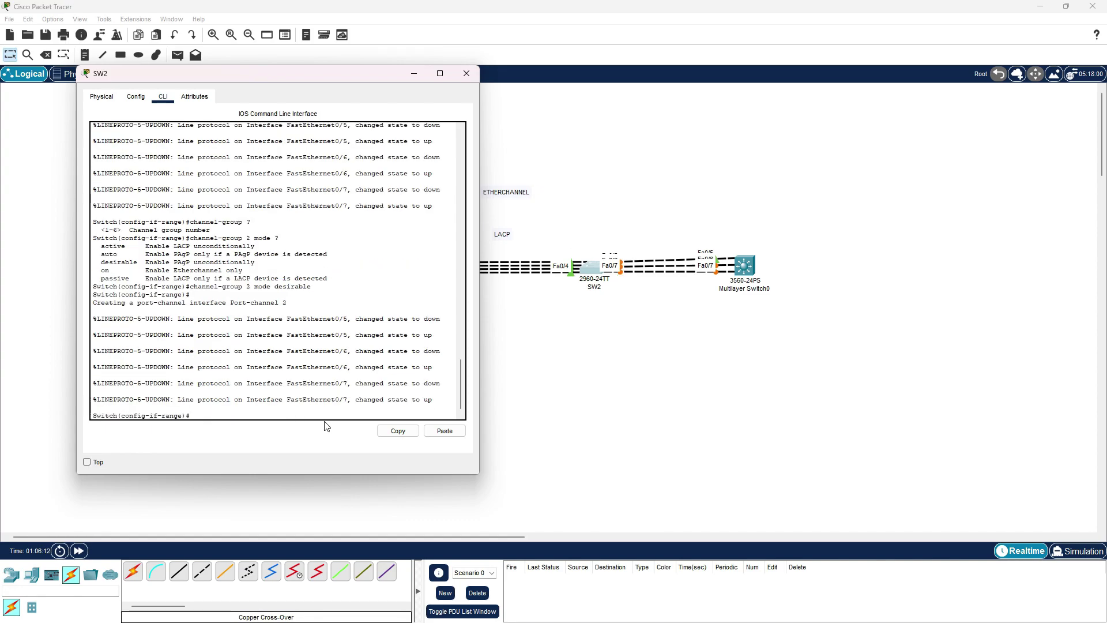
# Step: Open the command line of the multilayer switch and answer no to the initial configuration dialog
pyautogui.click(752, 270)
pyautogui.moveTo(605, 141); pyautogui.dragTo(401, 107)
pyautogui.click(269, 123)
pyautogui.press('Return')
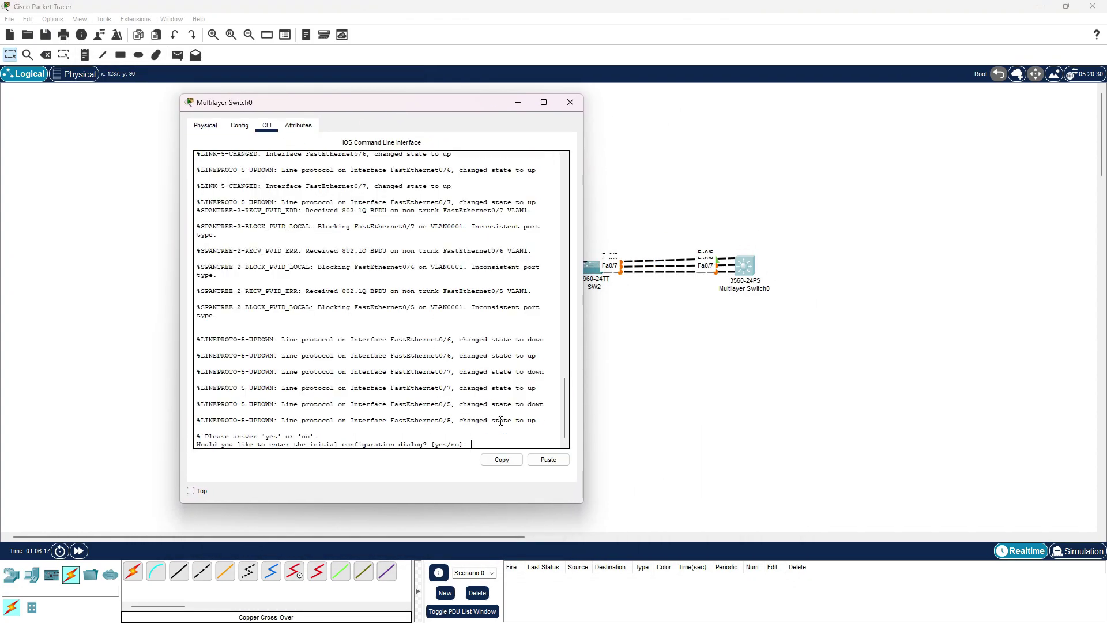
pyautogui.write('no')
pyautogui.press('Return')
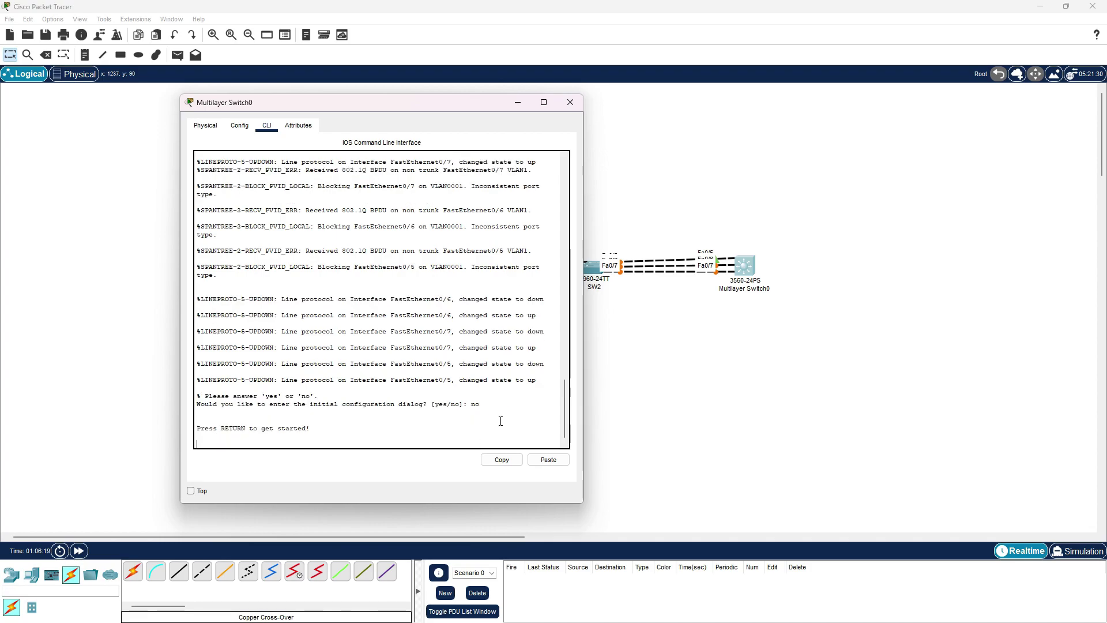
# Step: Enter global configuration mode on the multilayer switch and select interface range fa0/5-7
pyautogui.press('Return')
pyautogui.write('en')
pyautogui.press('Return')
pyautogui.write('conf t')
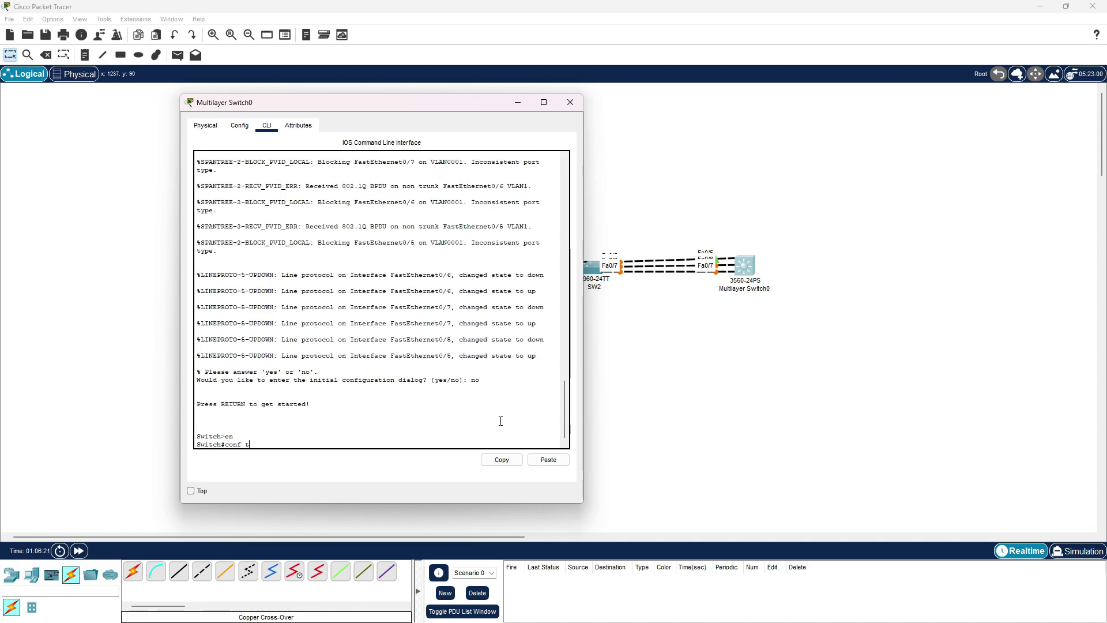
pyautogui.press('Return')
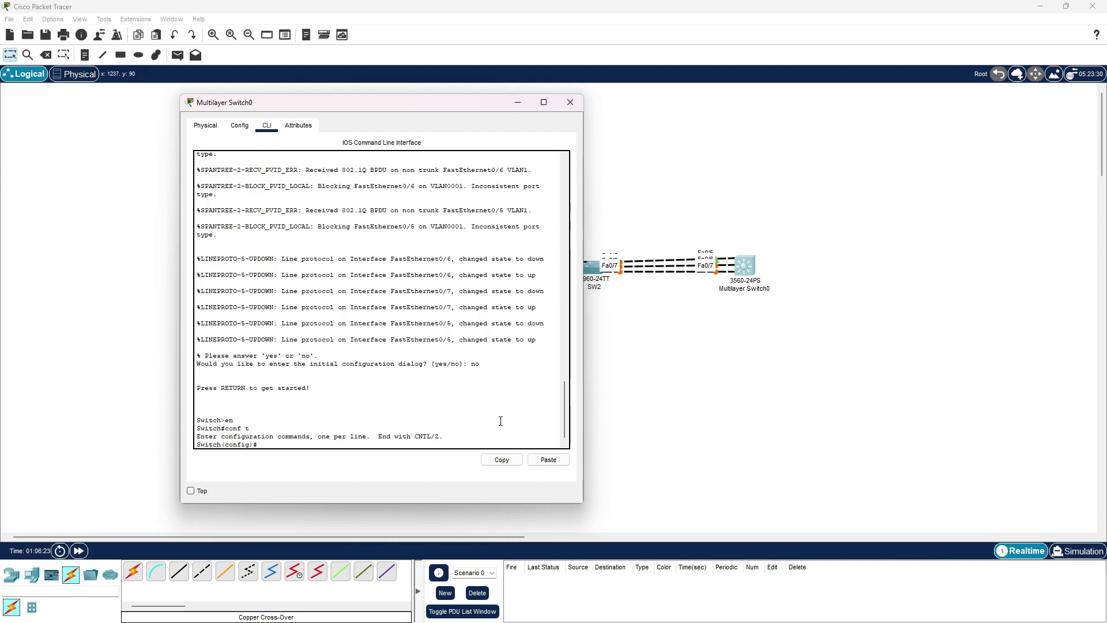
pyautogui.write('int ra fa0/5-7')
pyautogui.press('Return')
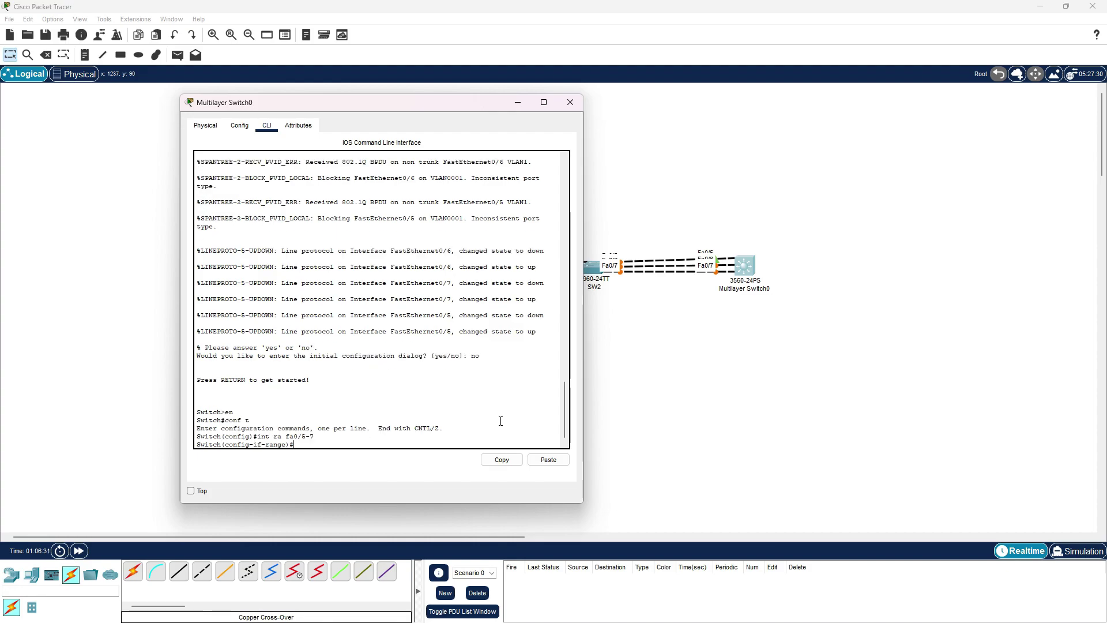
# Step: Set ports fa0/5-7 of the multilayer switch to trunk encapsulation dot1q and trunk mode with sw mo tr
pyautogui.write('s')
pyautogui.write('w mo tr')
pyautogui.press('Return')
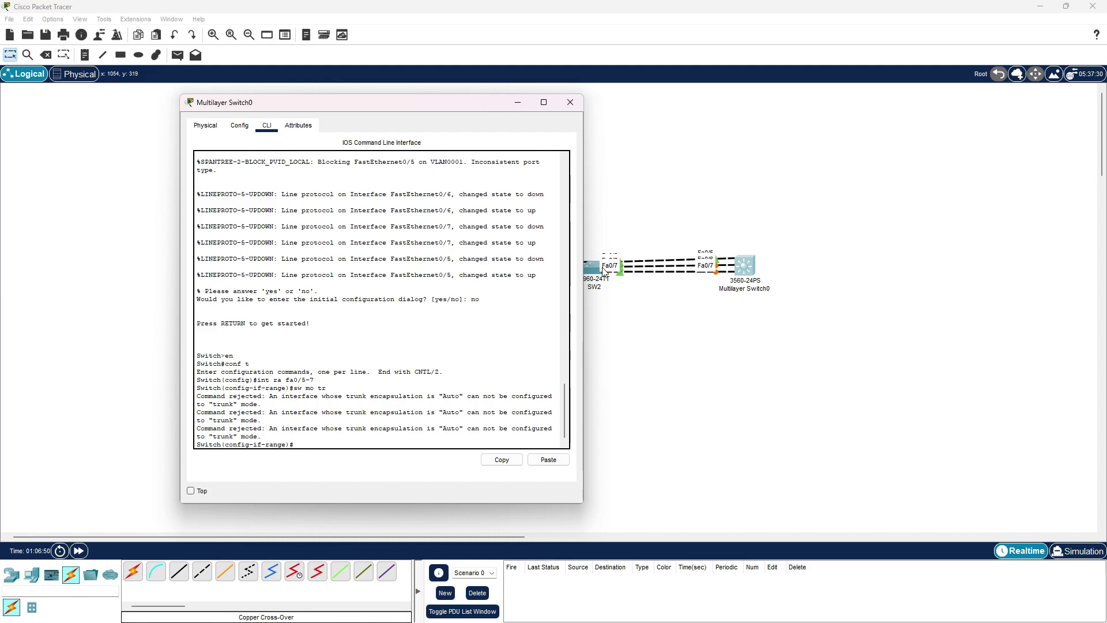
pyautogui.moveTo(483, 112); pyautogui.dragTo(407, 106)
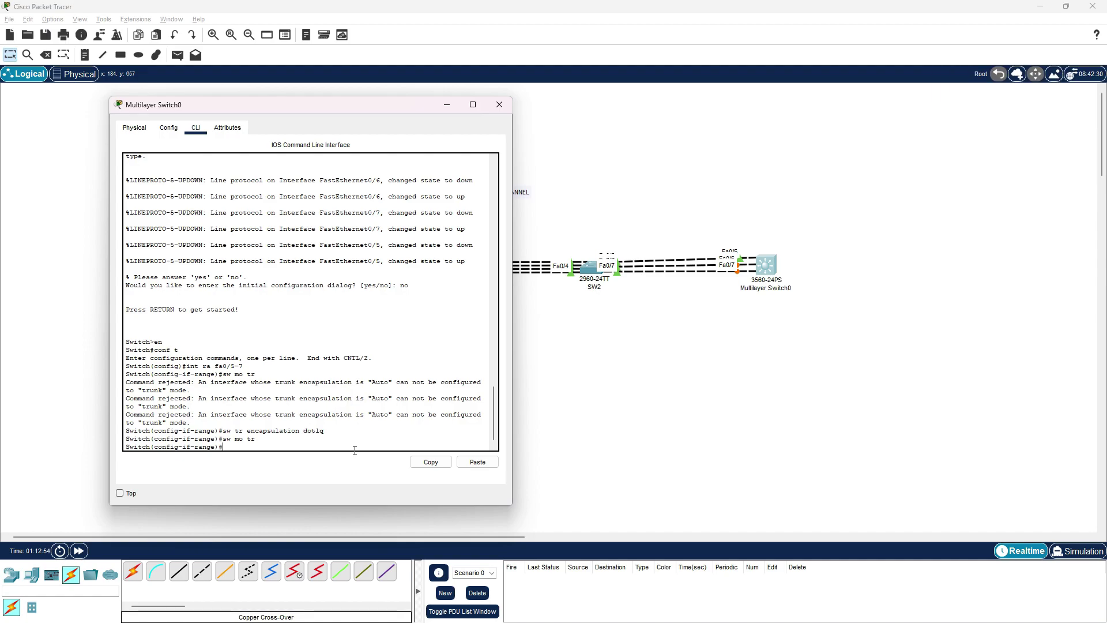
# Step: List the available modes for channel-group 2 on the multilayer switch with channel-group 2 mode ?
pyautogui.write('chh')
pyautogui.write('hannel')
pyautogui.press('BackSpace')
pyautogui.press('BackSpace')
pyautogui.press('BackSpace')
pyautogui.press('BackSpace')
pyautogui.press('BackSpace')
pyautogui.press('BackSpace')
pyautogui.press('BackSpace')
pyautogui.write('channel-group')
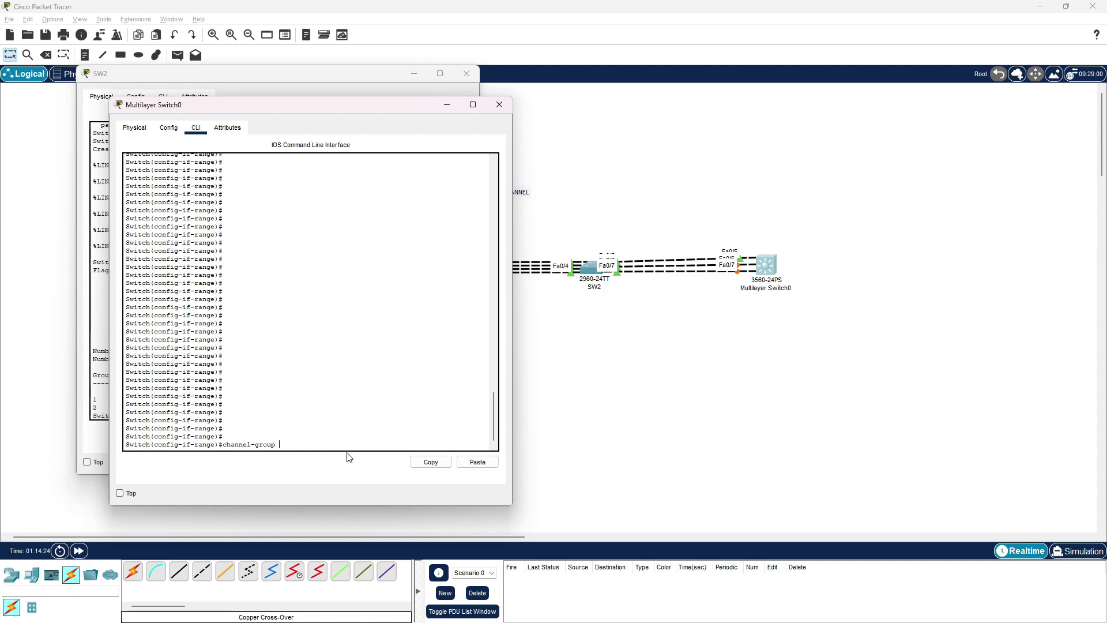
pyautogui.write('2 mode ?')
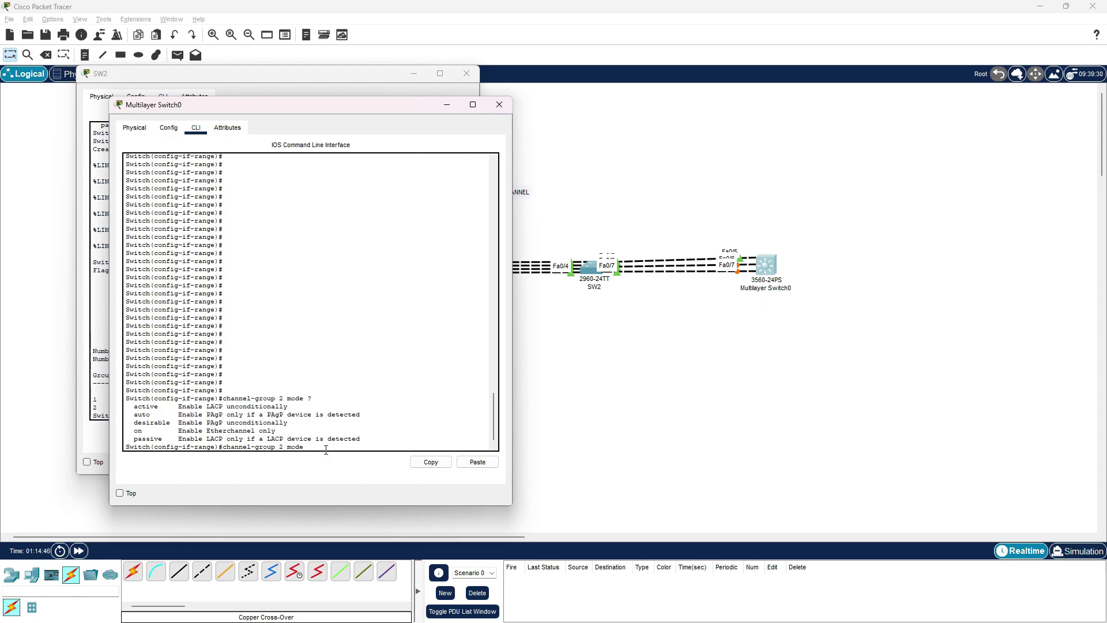
# Step: Assign ports fa0/5-7 of the multilayer switch to channel-group 2 with the PAgP mode auto
pyautogui.write('to')
pyautogui.press('Return')
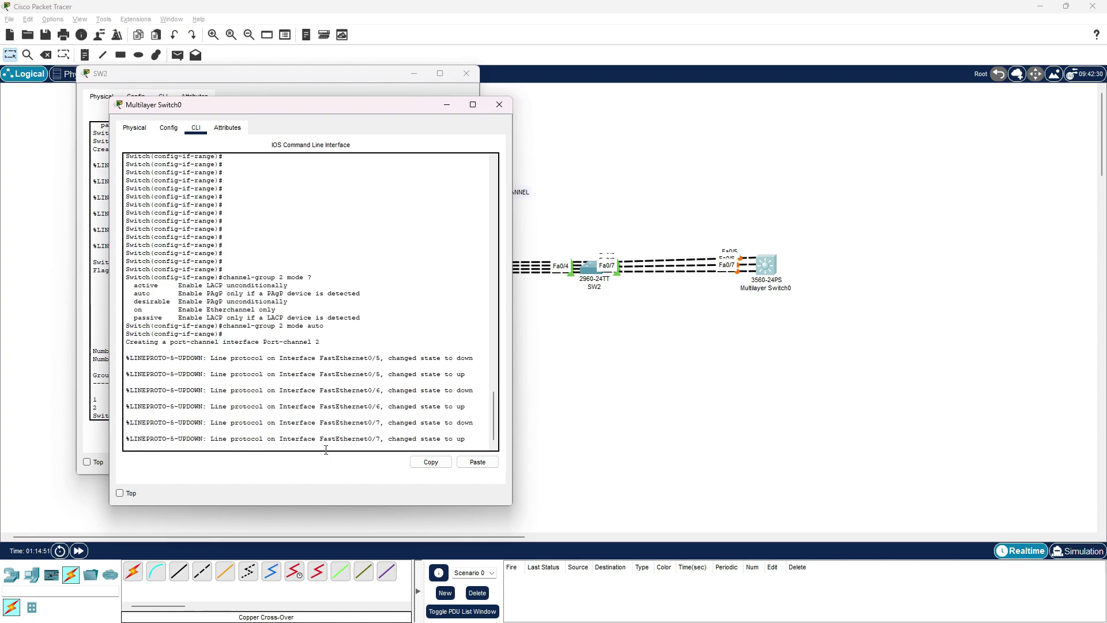
pyautogui.press('Return')
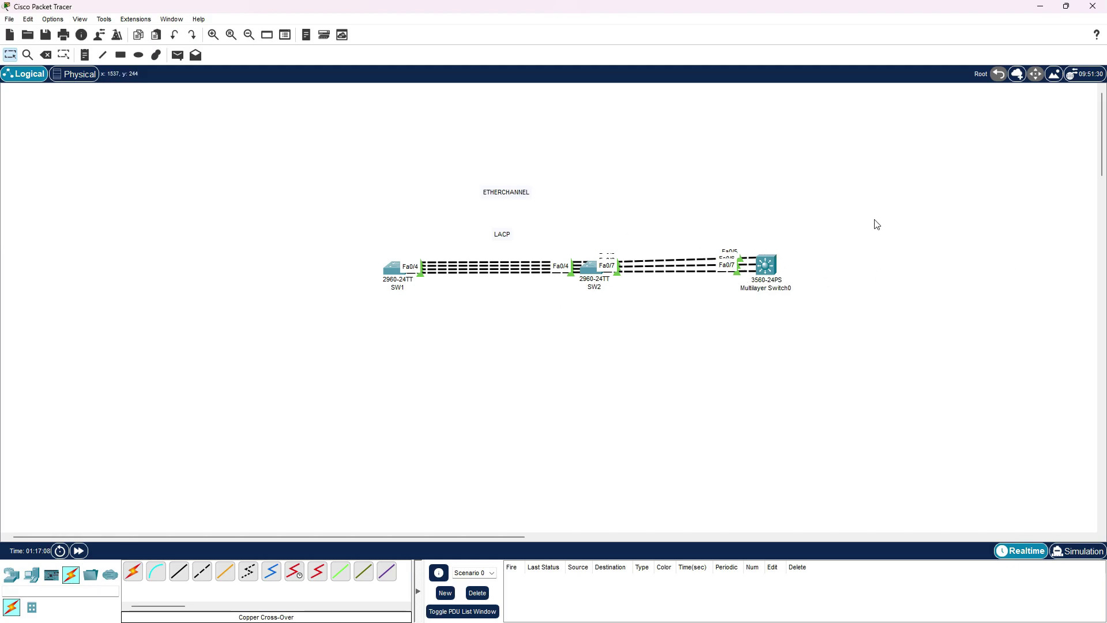
# Step: Show the EtherChannel summary on the multilayer switch with do sh etherchannel sum
pyautogui.hotkey('alt', 'Tab')
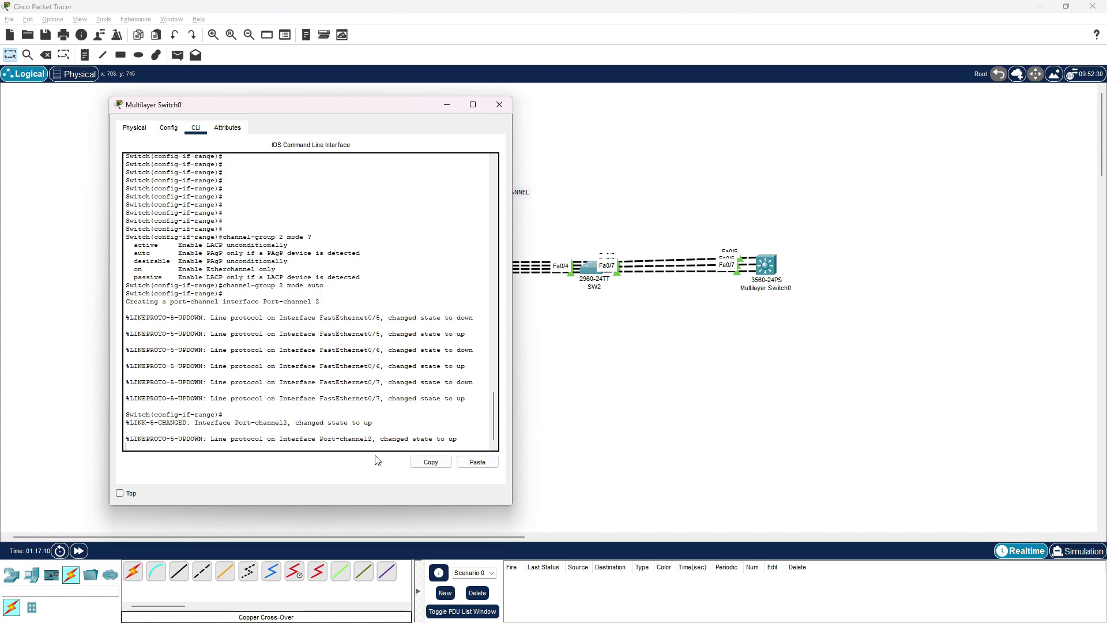
pyautogui.press('Return')
pyautogui.write('do sh etherch')
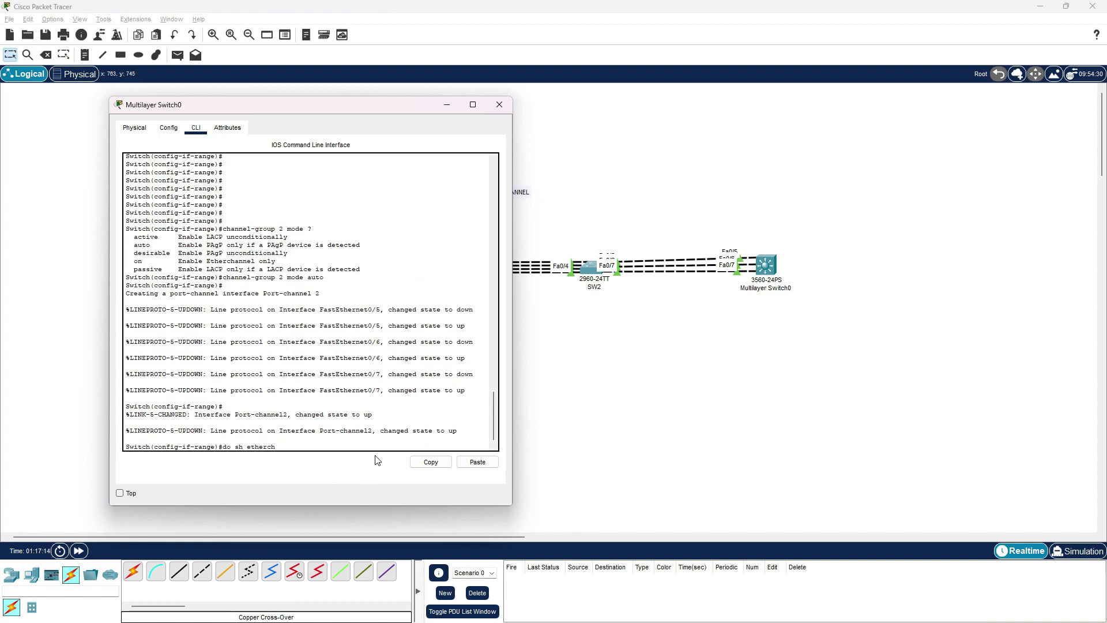
pyautogui.write('annel sum')
pyautogui.press('Return')
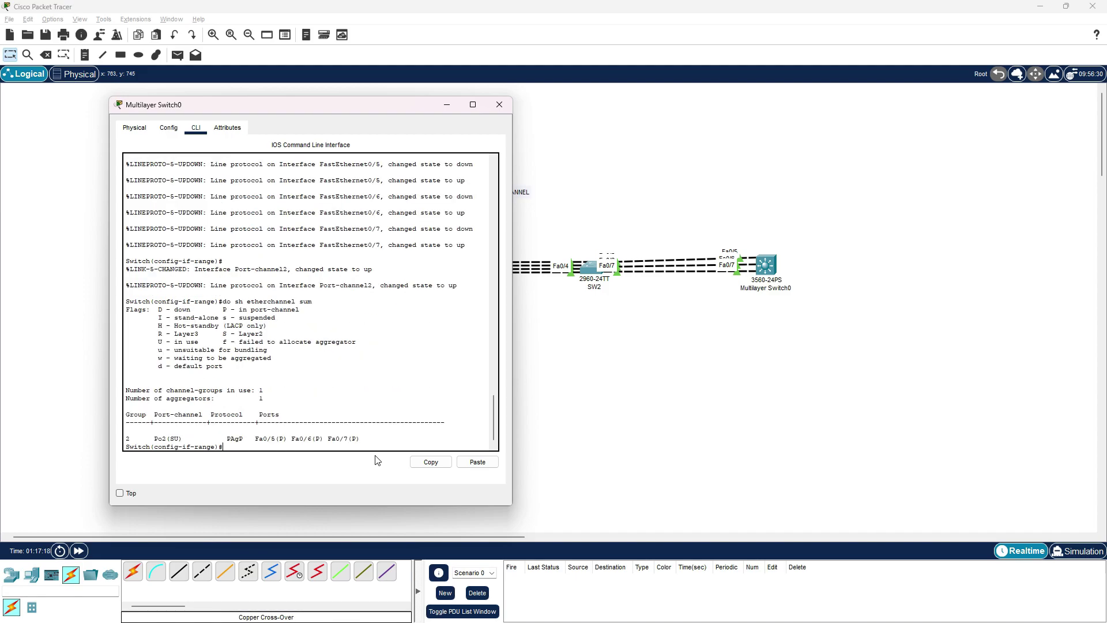
# Step: Open the command line of SW2 and arrange it side by side with the multilayer switch's command line
pyautogui.moveTo(262, 103); pyautogui.dragTo(824, 91)
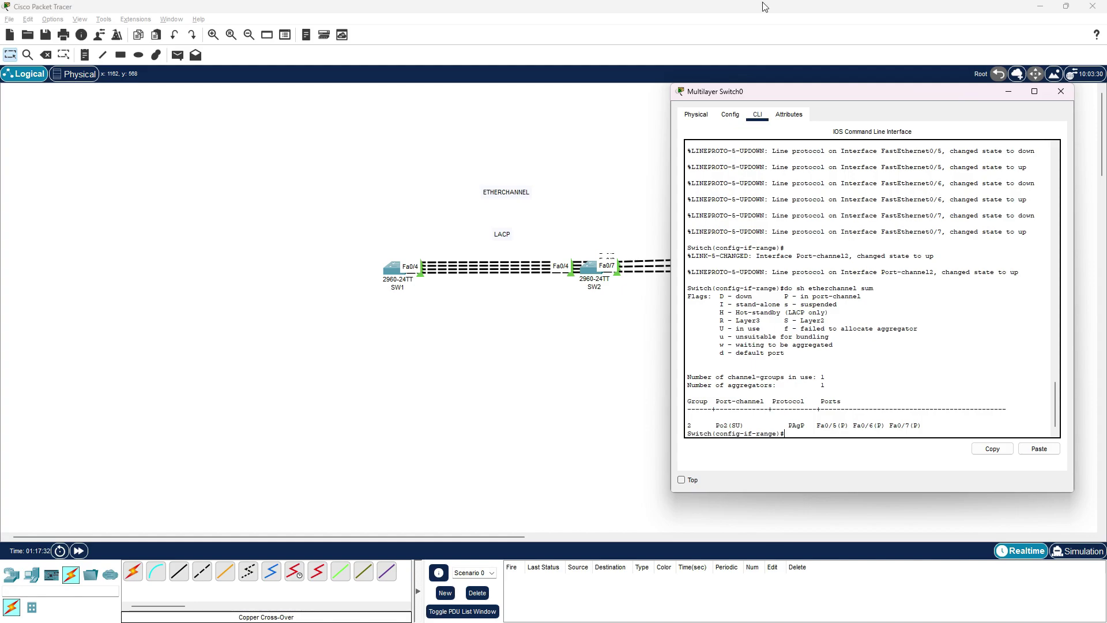
pyautogui.moveTo(847, 96); pyautogui.dragTo(922, 154)
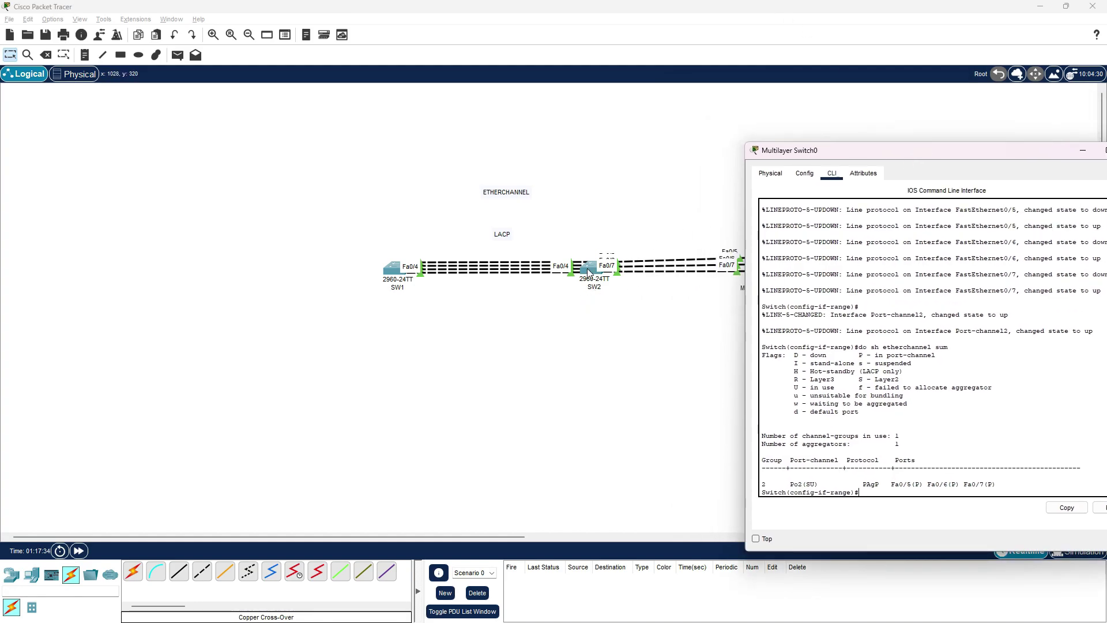
pyautogui.moveTo(992, 150); pyautogui.dragTo(908, 110)
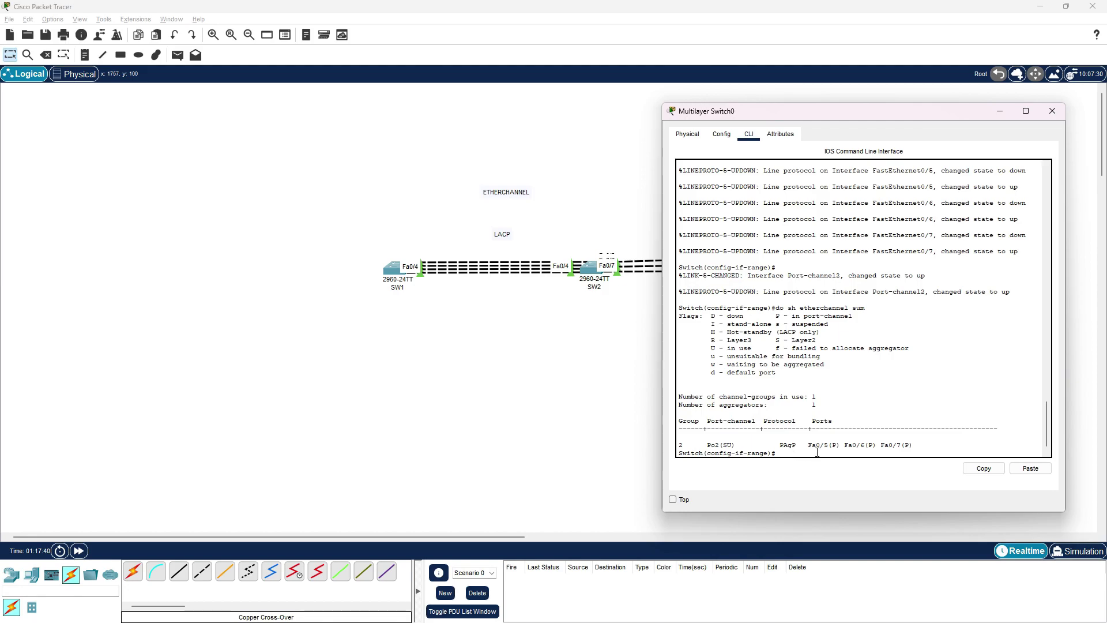
pyautogui.moveTo(941, 112)
pyautogui.mouseDown()
pyautogui.moveTo(338, 119)
pyautogui.moveTo(1015, 98)
pyautogui.moveTo(929, 103)
pyautogui.moveTo(940, 129)
pyautogui.mouseUp()
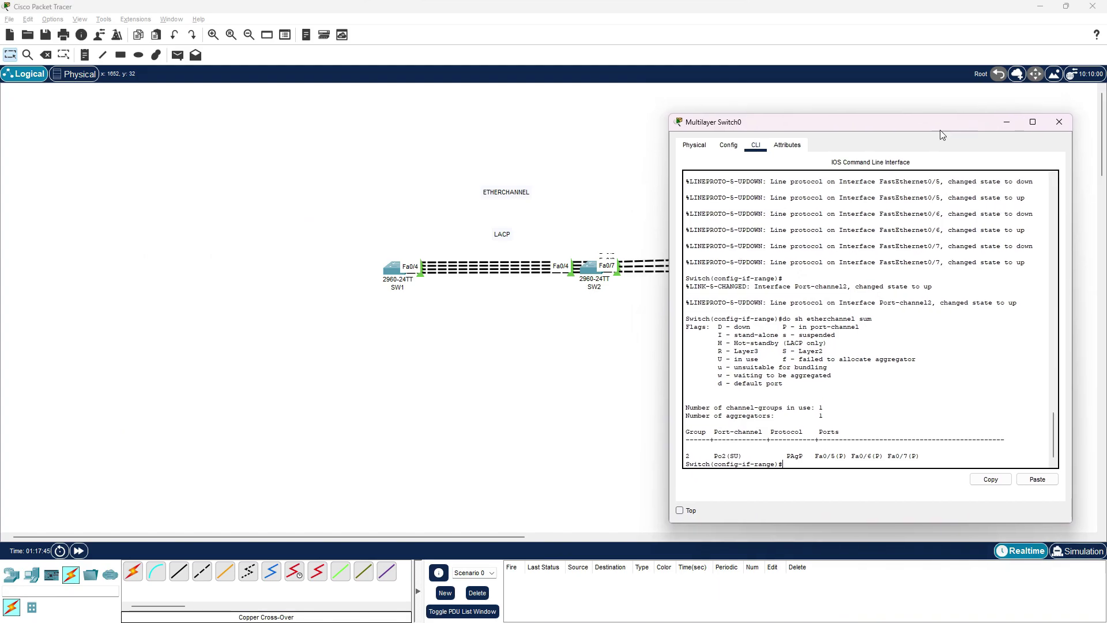
pyautogui.click(595, 273)
pyautogui.moveTo(298, 75); pyautogui.dragTo(249, 90)
pyautogui.click(824, 207)
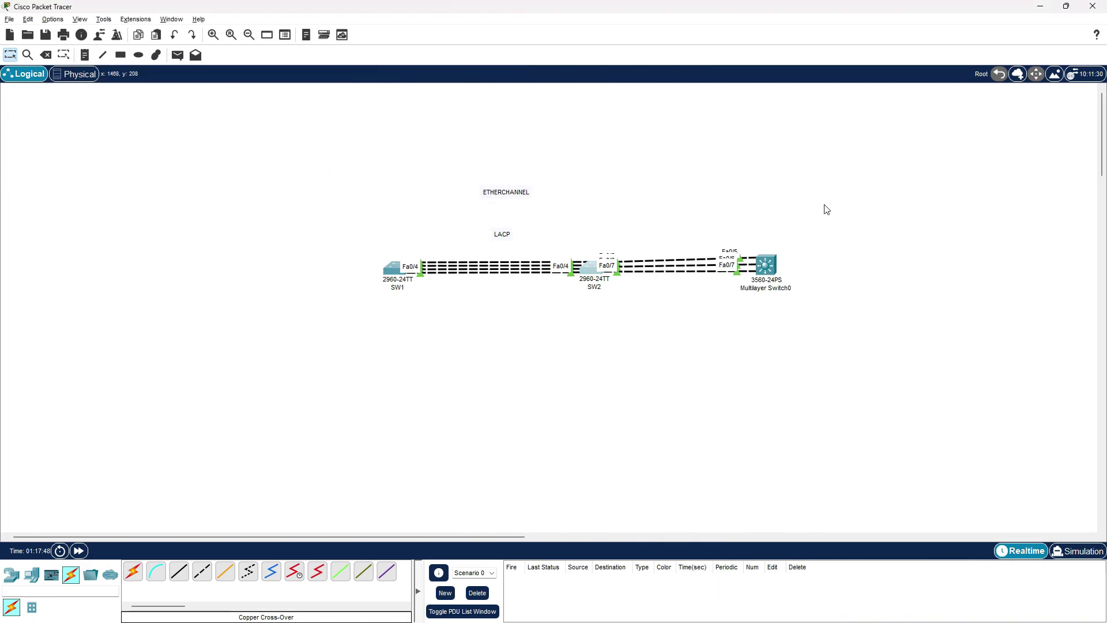
pyautogui.click(595, 270)
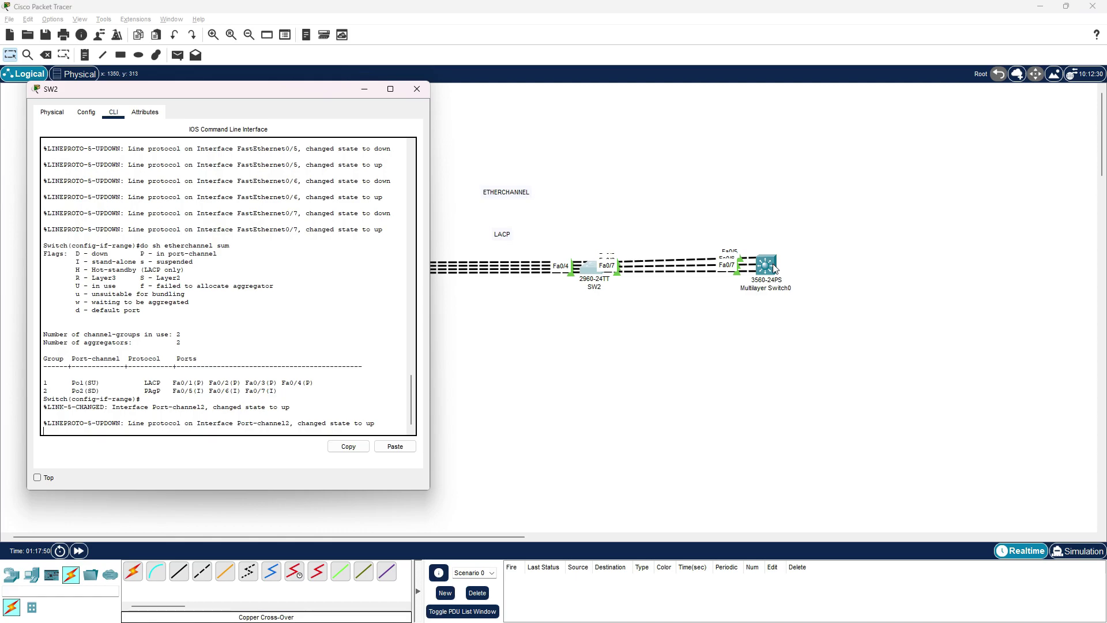
pyautogui.hotkey('alt', 'Tab')
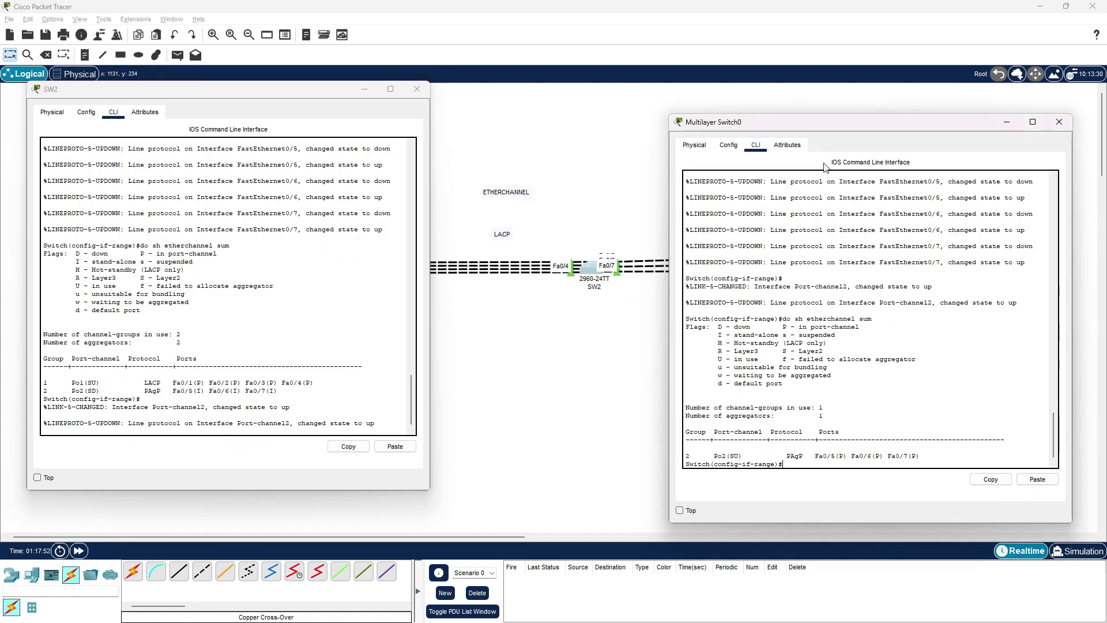
pyautogui.moveTo(861, 134); pyautogui.dragTo(858, 109)
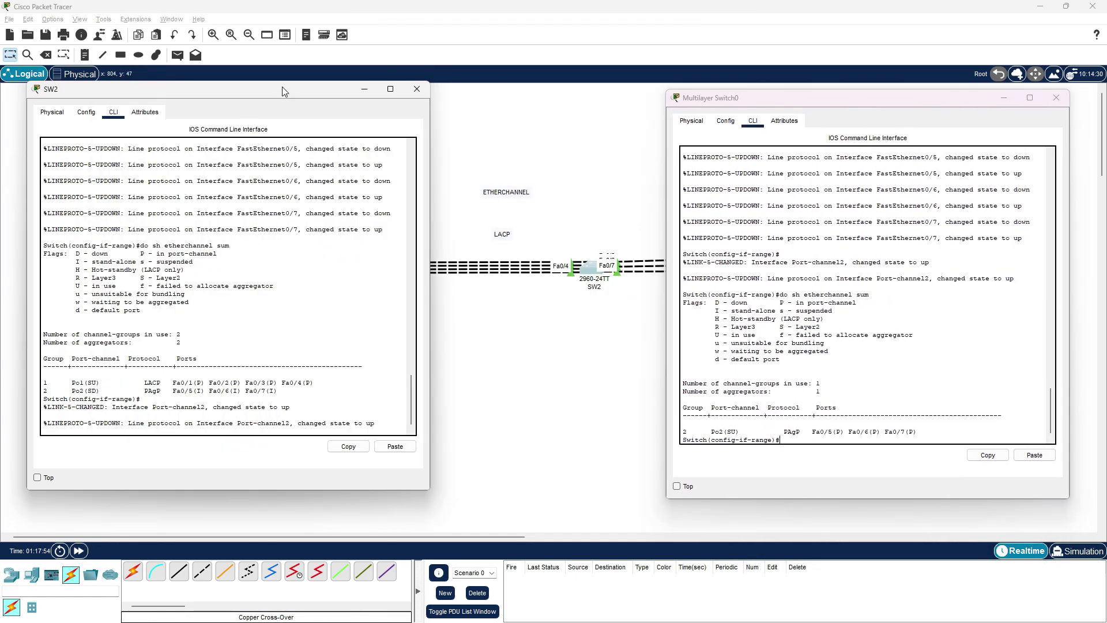
pyautogui.moveTo(282, 87); pyautogui.dragTo(395, 79)
pyautogui.scroll(-1, 320, 398)
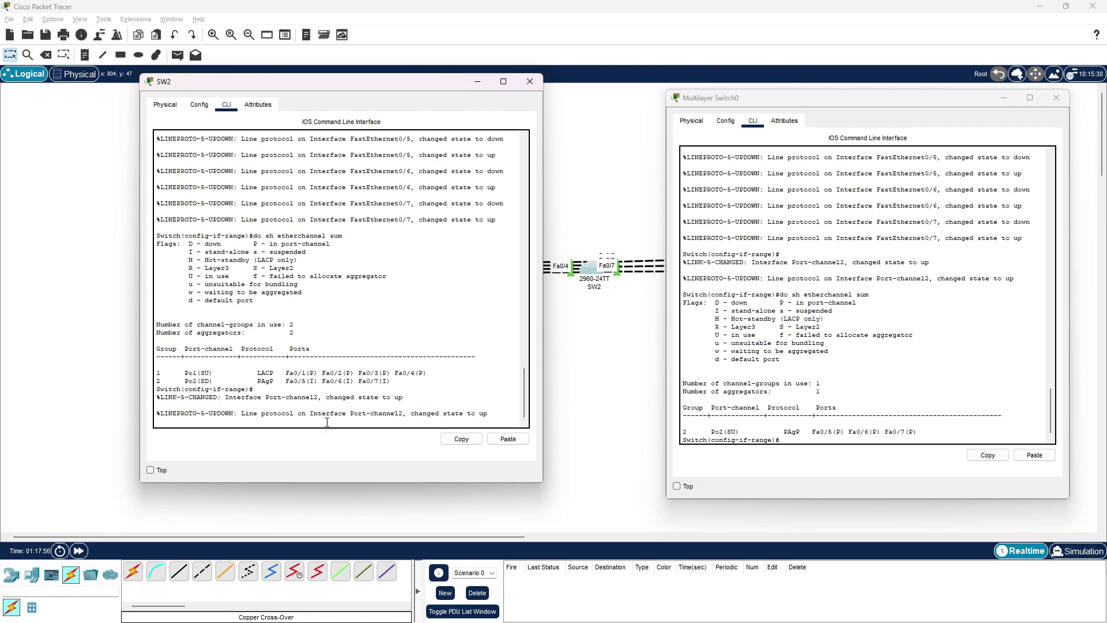
# Step: Show the EtherChannel summary on SW2 again with do sh etherchannel sum and check channel-group 2
pyautogui.press('Return')
pyautogui.press('Up')
pyautogui.press('Up')
pyautogui.press('Down')
pyautogui.press('Return')
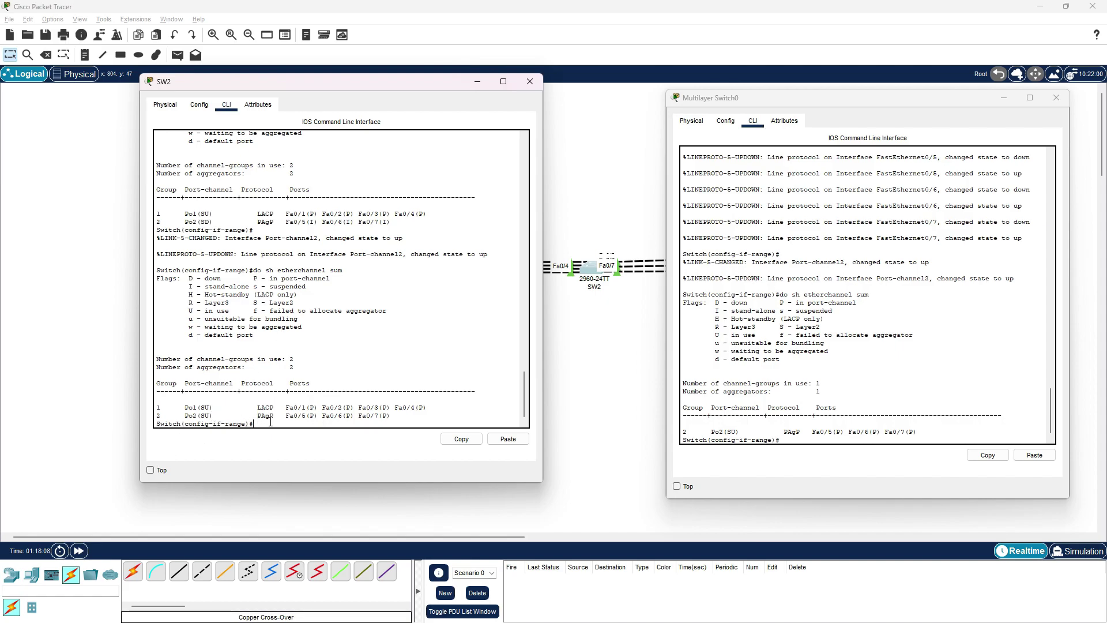
pyautogui.moveTo(882, 103); pyautogui.dragTo(917, 185)
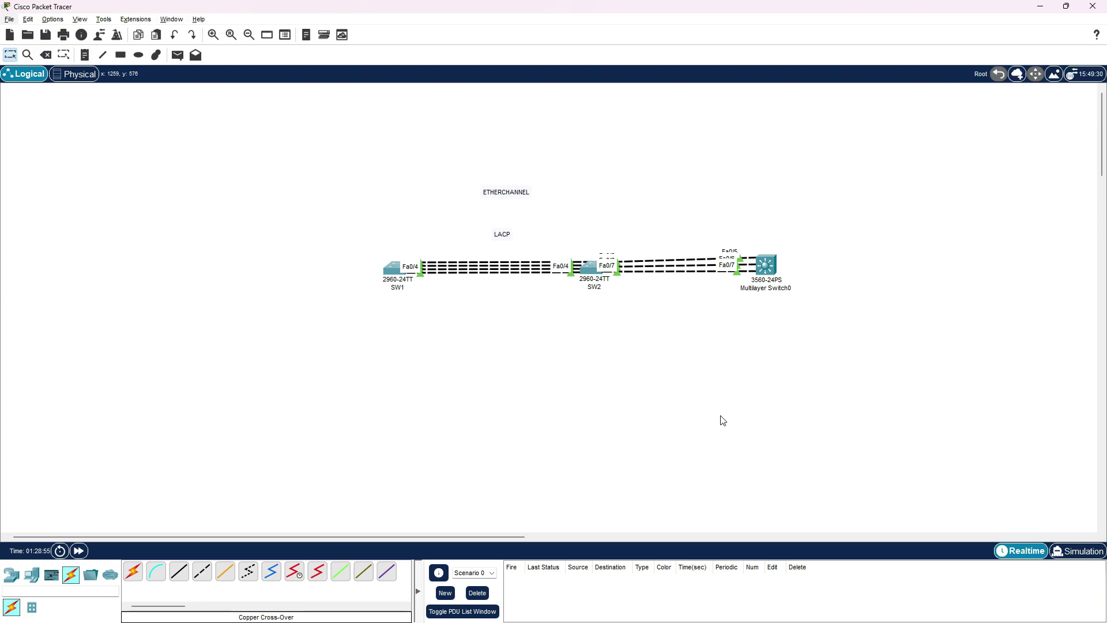
# Step: Place a note below and left of SW1 with the lines "LACP > standar industi" and "PAGP > Cisco"
pyautogui.moveTo(241, 222); pyautogui.dragTo(436, 233)
pyautogui.click(85, 55)
pyautogui.click(263, 303)
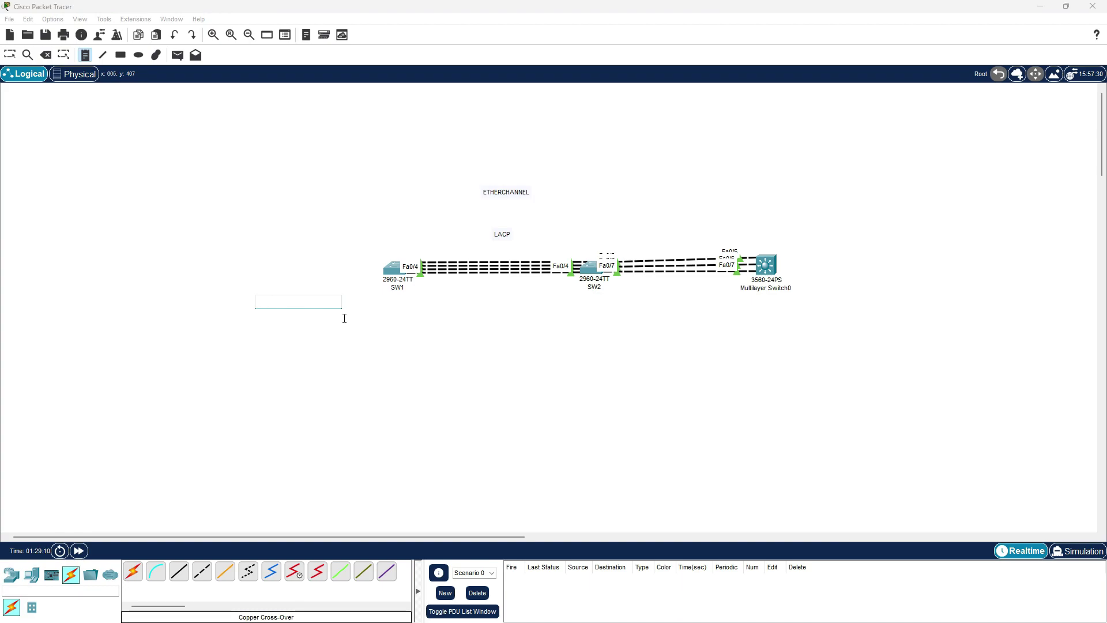
pyautogui.write('L')
pyautogui.write('ACP > standar industi')
pyautogui.press('Return')
pyautogui.write('PAG')
pyautogui.write('> C')
pyautogui.press('BackSpace')
pyautogui.press('BackSpace')
pyautogui.write('ico')
pyautogui.press('BackSpace')
pyautogui.press('BackSpace')
pyautogui.press('BackSpace')
pyautogui.write('isco')
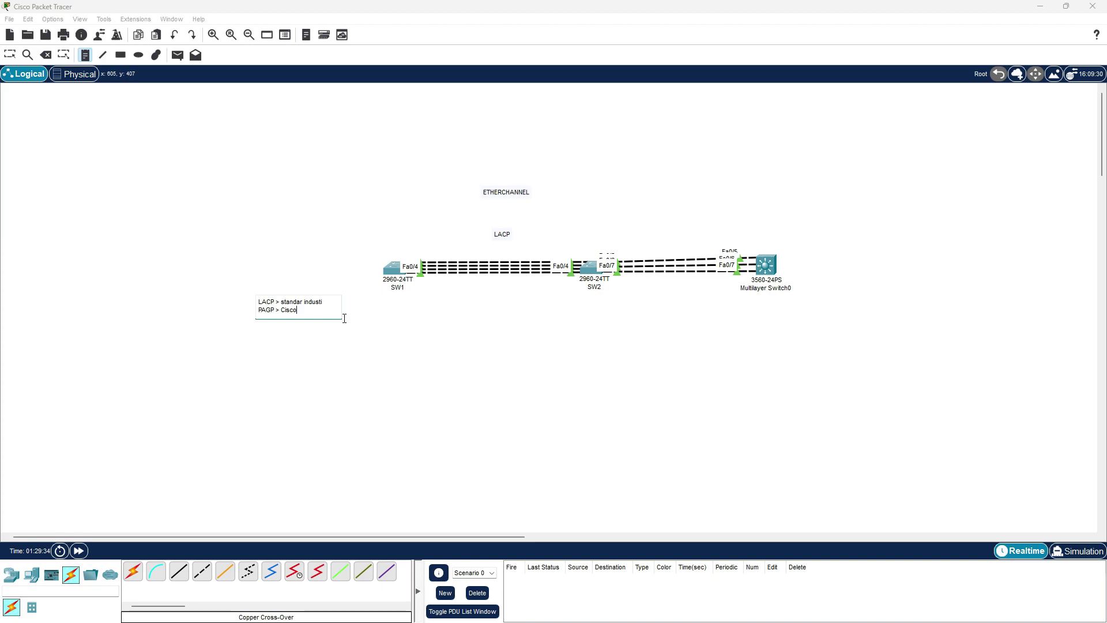
# Step: Add the line "Layer 3 > on" to the note, separated from the protocol lines by a blank line
pyautogui.press('Return')
pyautogui.press('Return')
pyautogui.write('LA')
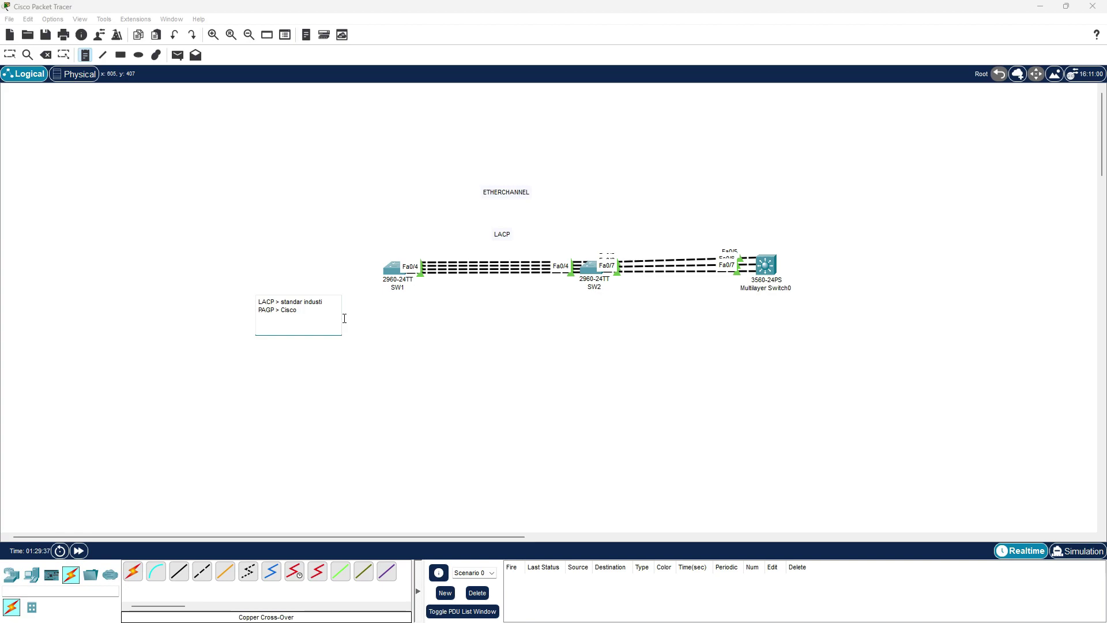
pyautogui.write('yer')
pyautogui.press('BackSpace')
pyautogui.press('BackSpace')
pyautogui.press('BackSpace')
pyautogui.press('BackSpace')
pyautogui.write('aye')
pyautogui.write('r 3 > on')
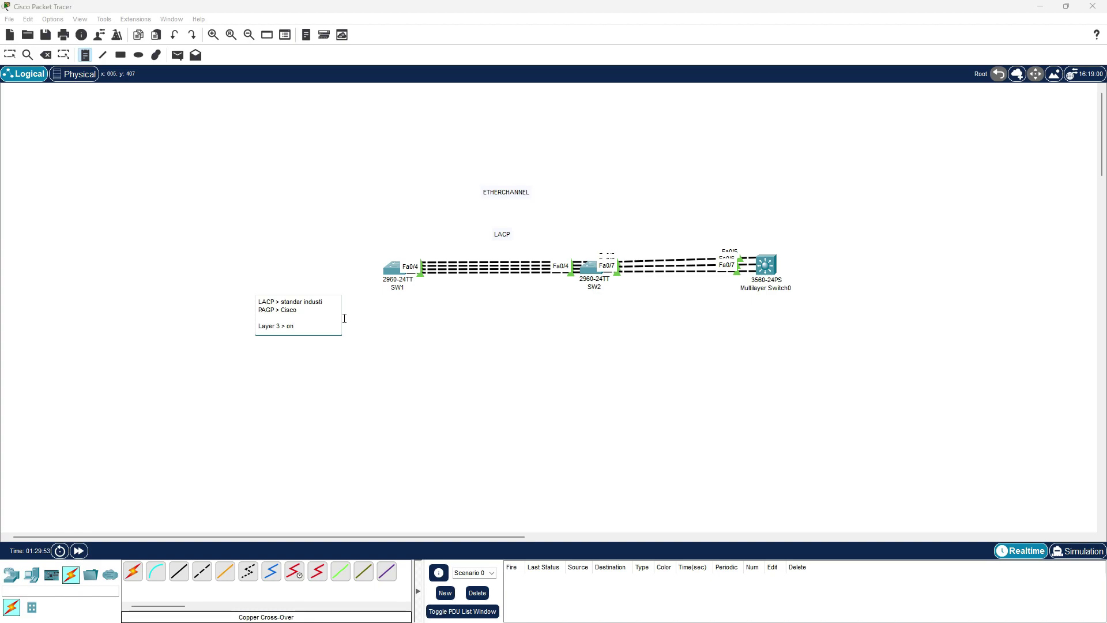
# Step: Add the heading "layer 2" above the LACP line and "layer 3" above the last line of the note
pyautogui.press('Return')
pyautogui.write('layer 3')
pyautogui.press('Up')
pyautogui.press('Up')
pyautogui.press('Up')
pyautogui.press('Return')
pyautogui.press('Up')
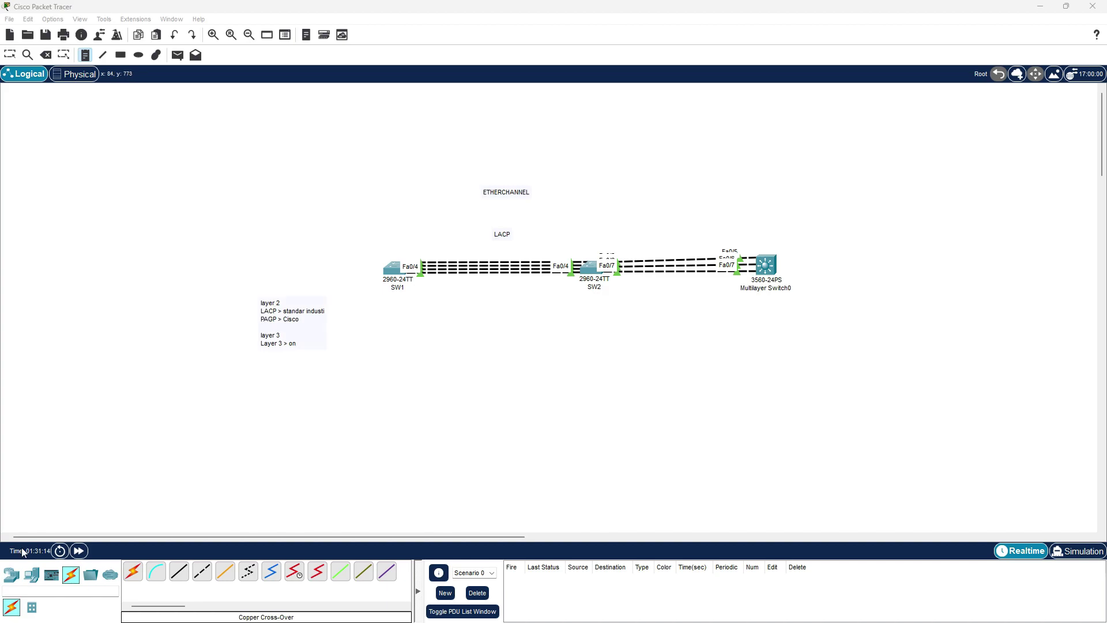
# Step: Place a second 3560-24PS multilayer switch to the right of Multilayer Switch0
pyautogui.click(11, 575)
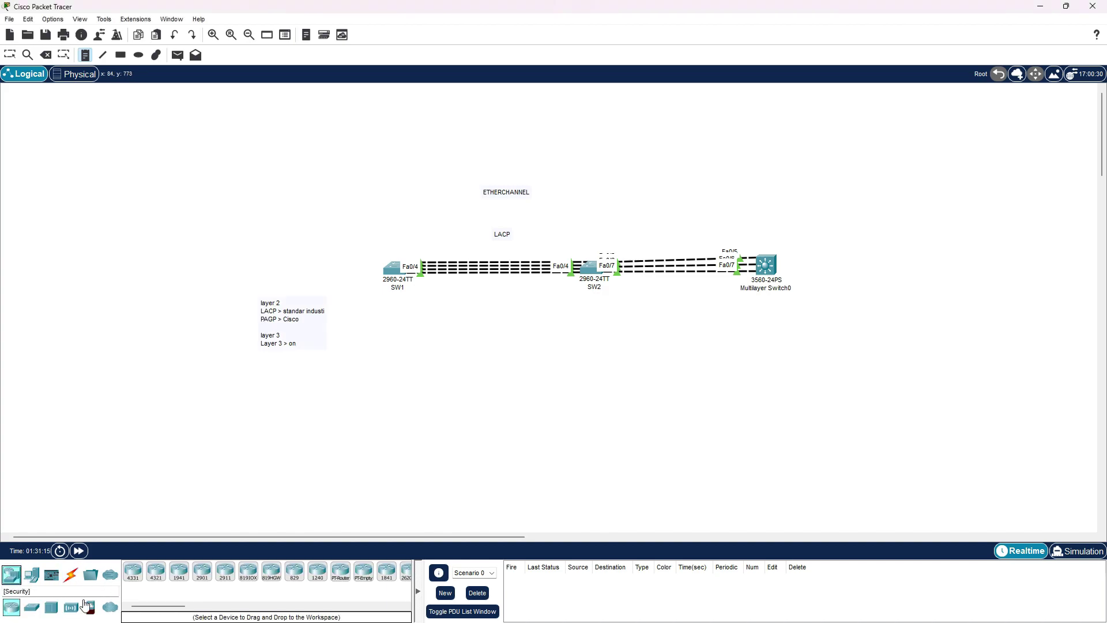
pyautogui.click(32, 606)
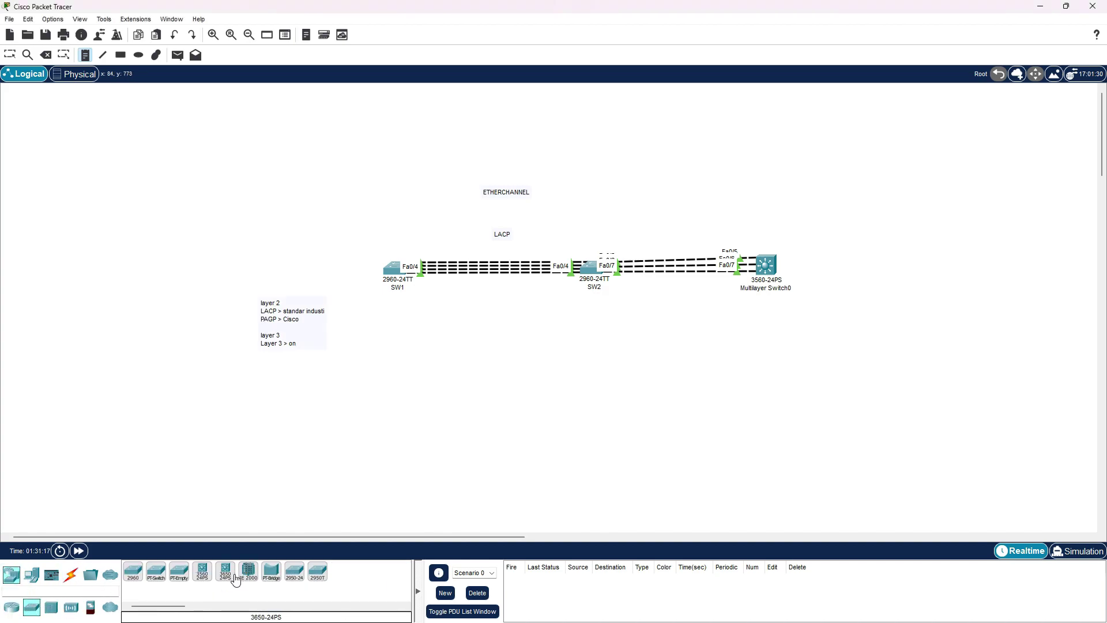
pyautogui.click(202, 571)
pyautogui.click(896, 267)
pyautogui.moveTo(897, 267); pyautogui.dragTo(916, 267)
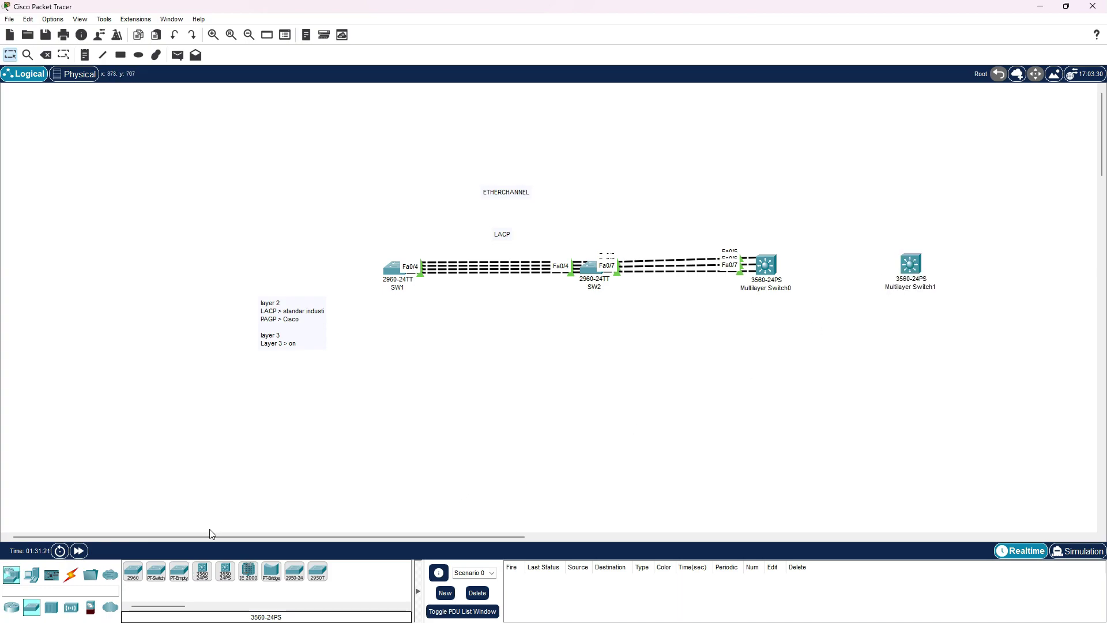
# Step: Connect FastEthernet0/1 of Multilayer Switch0 to FastEthernet0/1 of Multilayer Switch1 with a copper cross-over cable
pyautogui.click(70, 574)
pyautogui.click(202, 571)
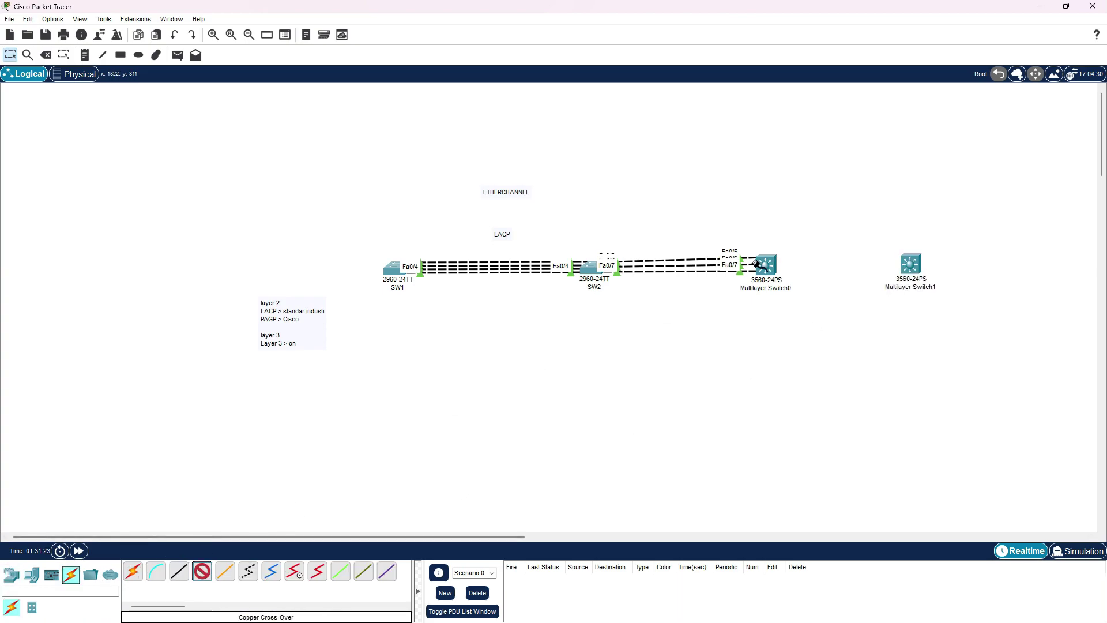
pyautogui.click(757, 263)
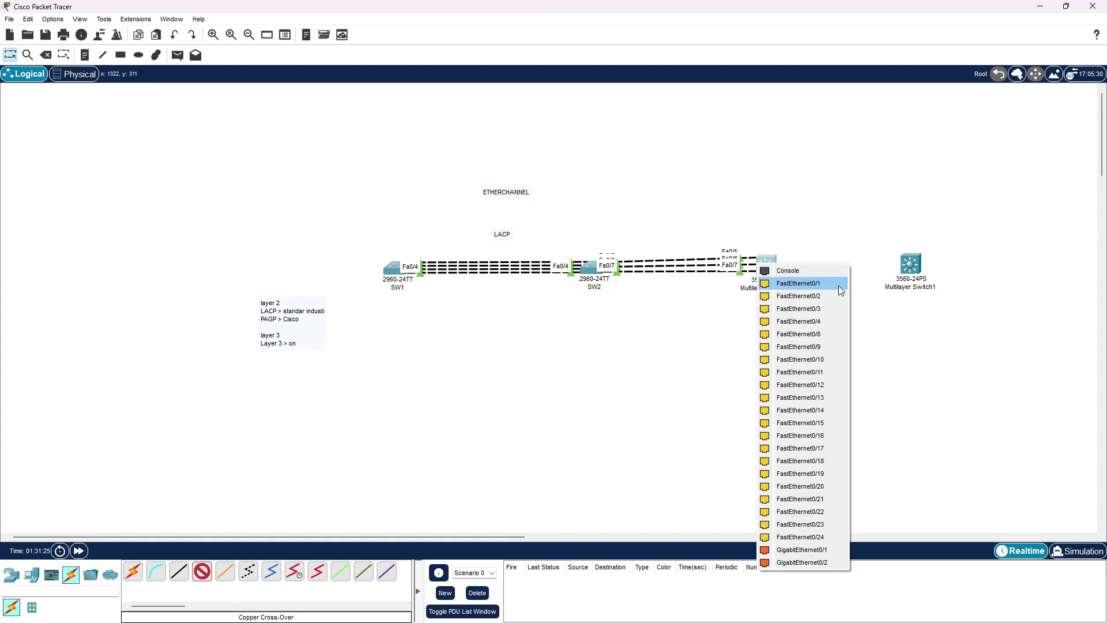
pyautogui.click(839, 291)
pyautogui.click(910, 264)
pyautogui.click(957, 283)
# Step: Connect FastEthernet0/2 of Multilayer Switch0 to FastEthernet0/2 of Multilayer Switch1 with a copper cross-over cable
pyautogui.click(202, 571)
pyautogui.click(766, 264)
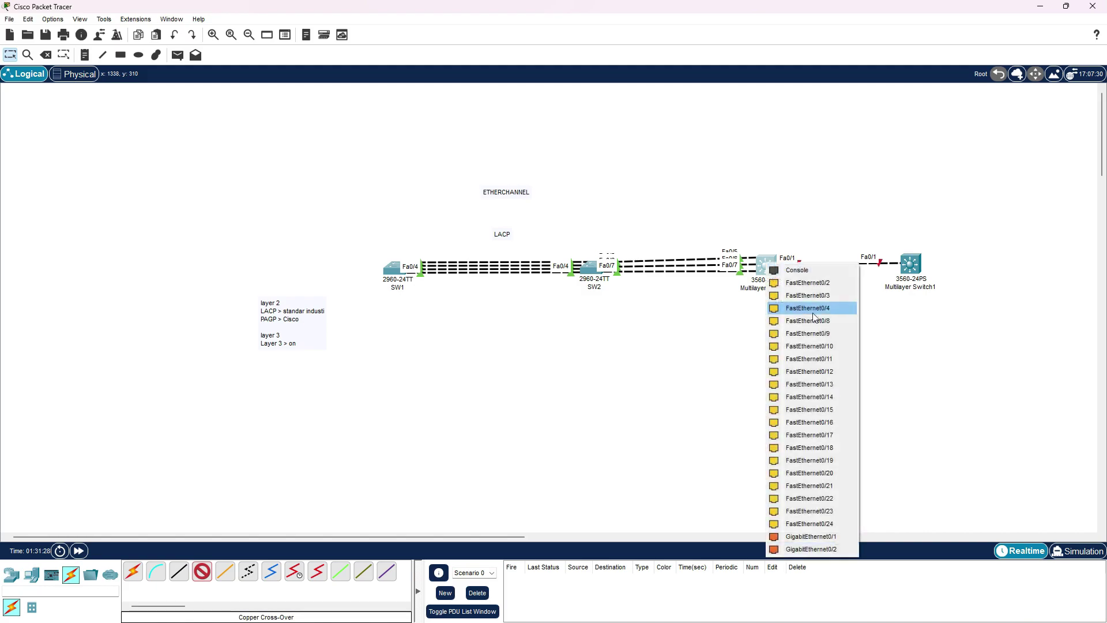
pyautogui.click(814, 283)
pyautogui.click(910, 264)
pyautogui.click(942, 283)
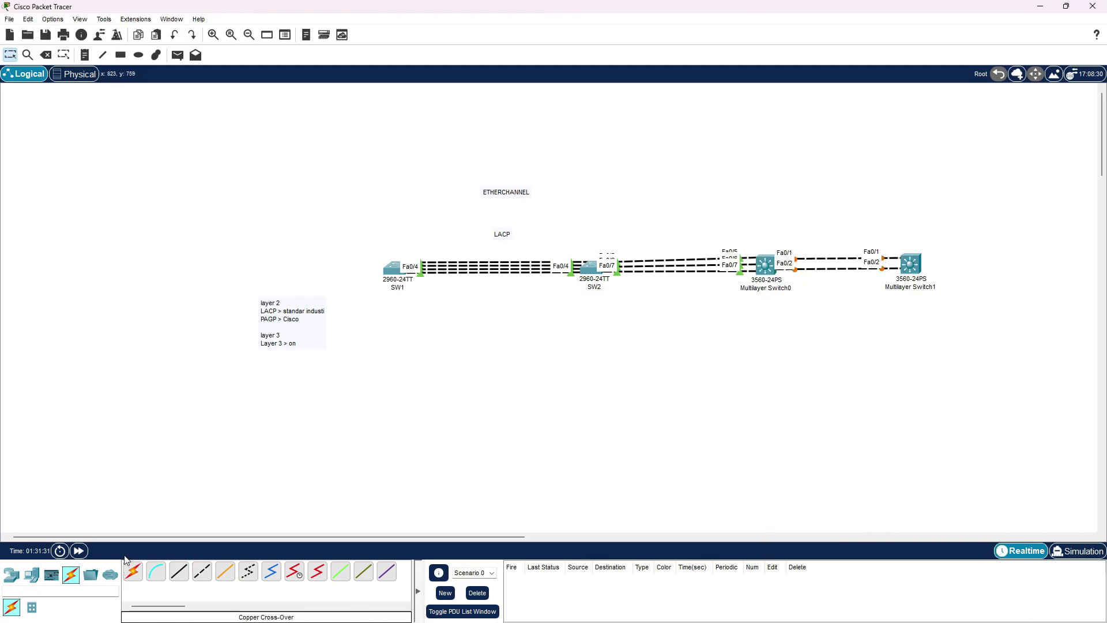
# Step: Connect FastEthernet0/3 of Multilayer Switch0 to FastEthernet0/3 of Multilayer Switch1 with a copper cross-over cable
pyautogui.click(201, 571)
pyautogui.click(767, 265)
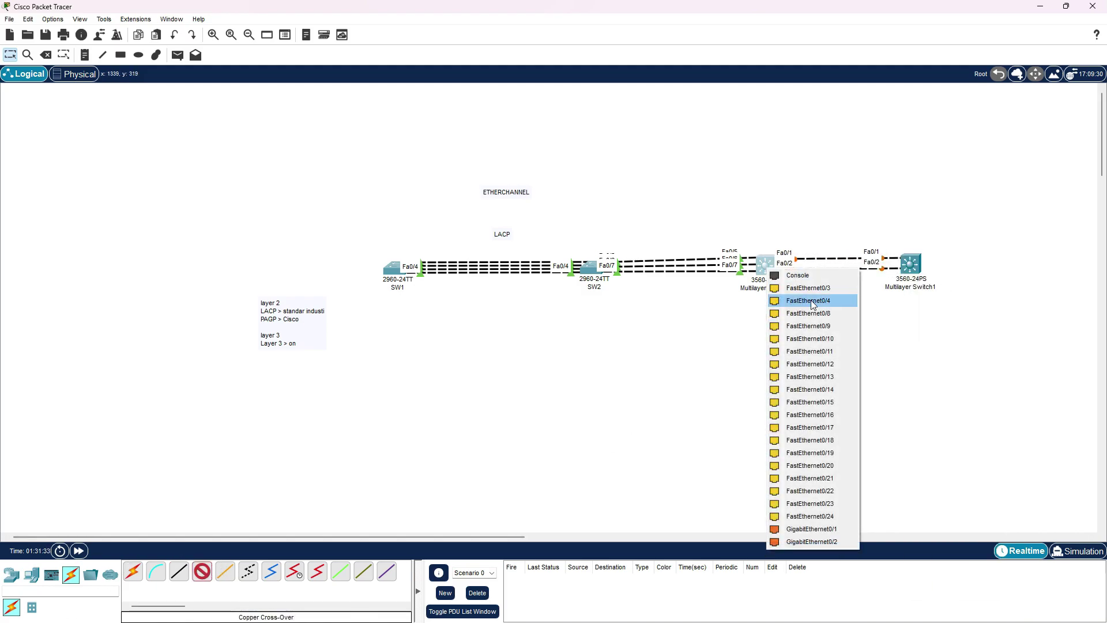
pyautogui.click(808, 288)
pyautogui.click(910, 264)
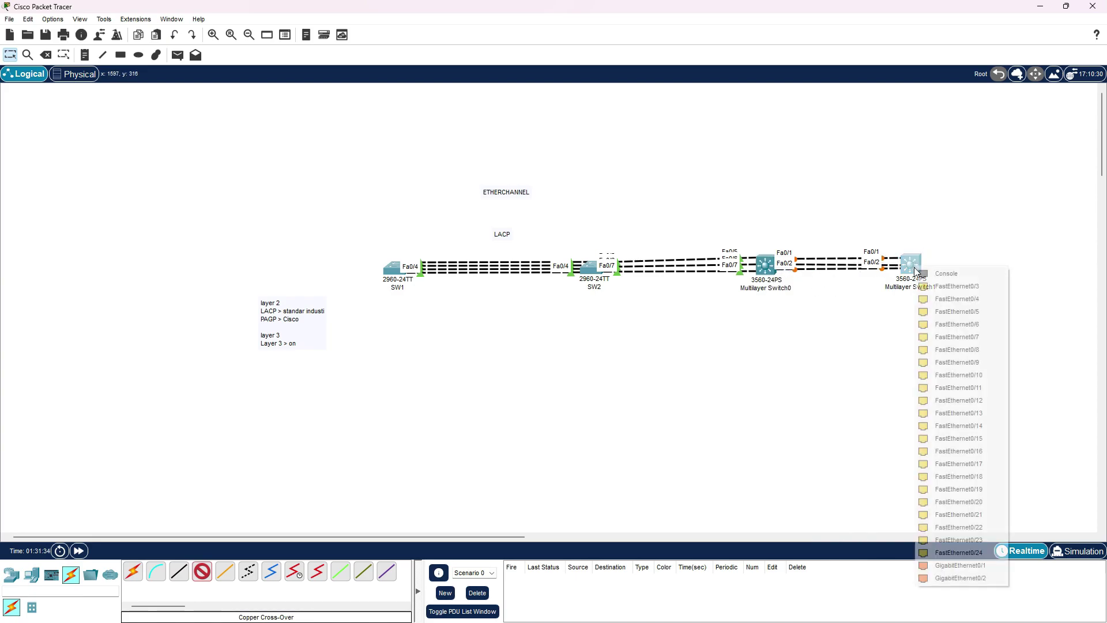
pyautogui.click(973, 286)
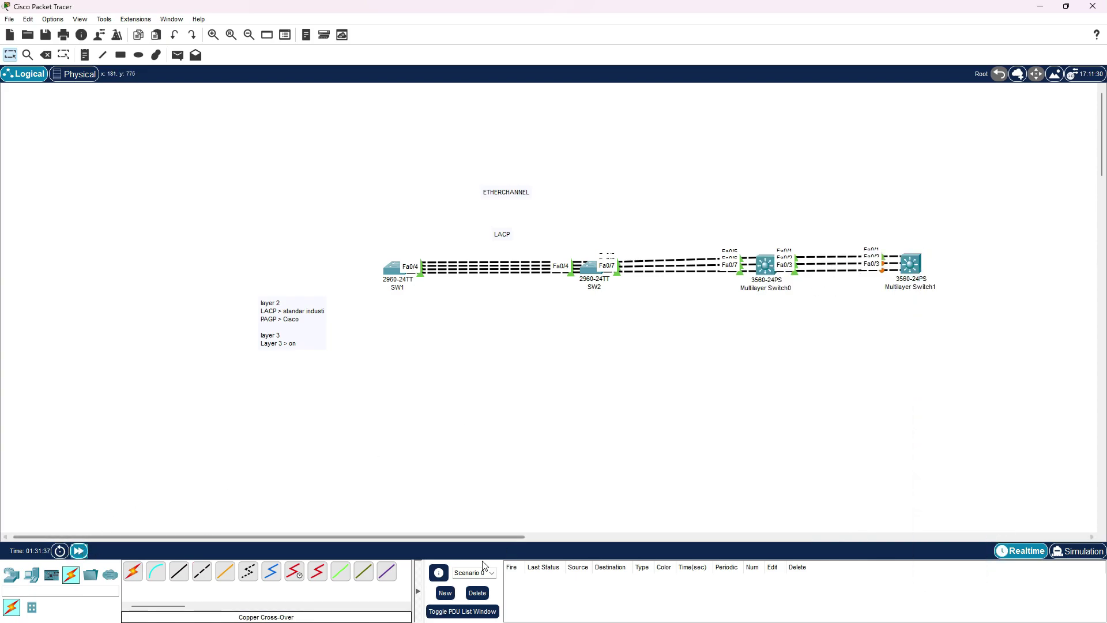
# Step: Move the layer 2 / layer 3 note above and to the left of SW1, clear of the topology
pyautogui.moveTo(393, 535); pyautogui.dragTo(434, 535)
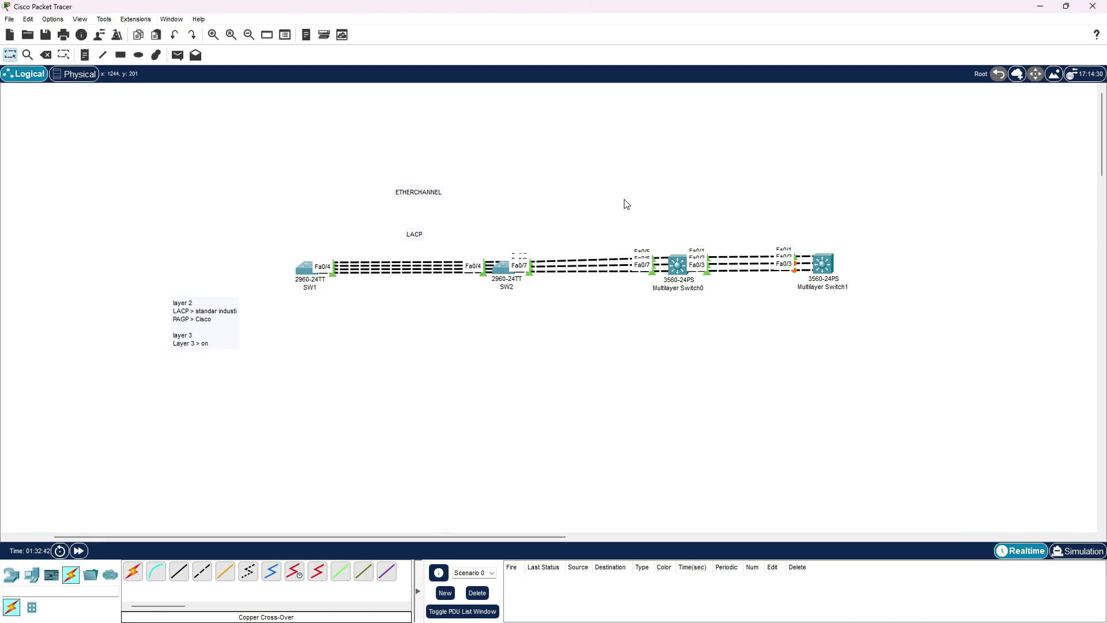
pyautogui.moveTo(222, 323); pyautogui.dragTo(169, 158)
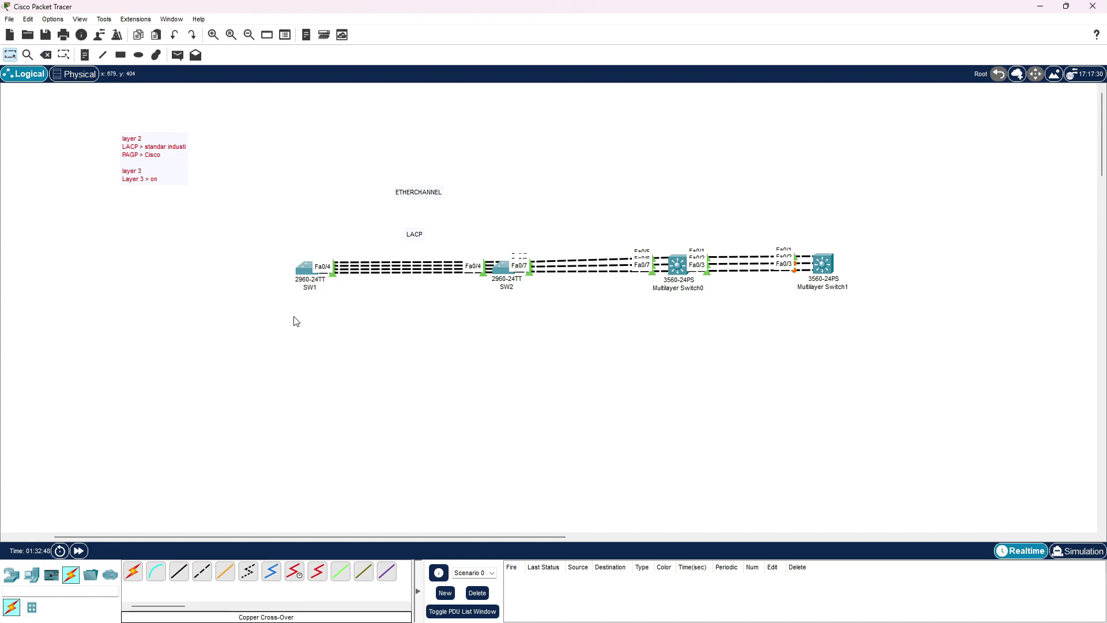
pyautogui.moveTo(242, 230); pyautogui.dragTo(597, 210)
pyautogui.moveTo(655, 217); pyautogui.dragTo(953, 372)
# Step: Add the note "IP ADDRESS" above the two multilayer switches
pyautogui.press('n')
pyautogui.click(697, 191)
pyautogui.write('IP')
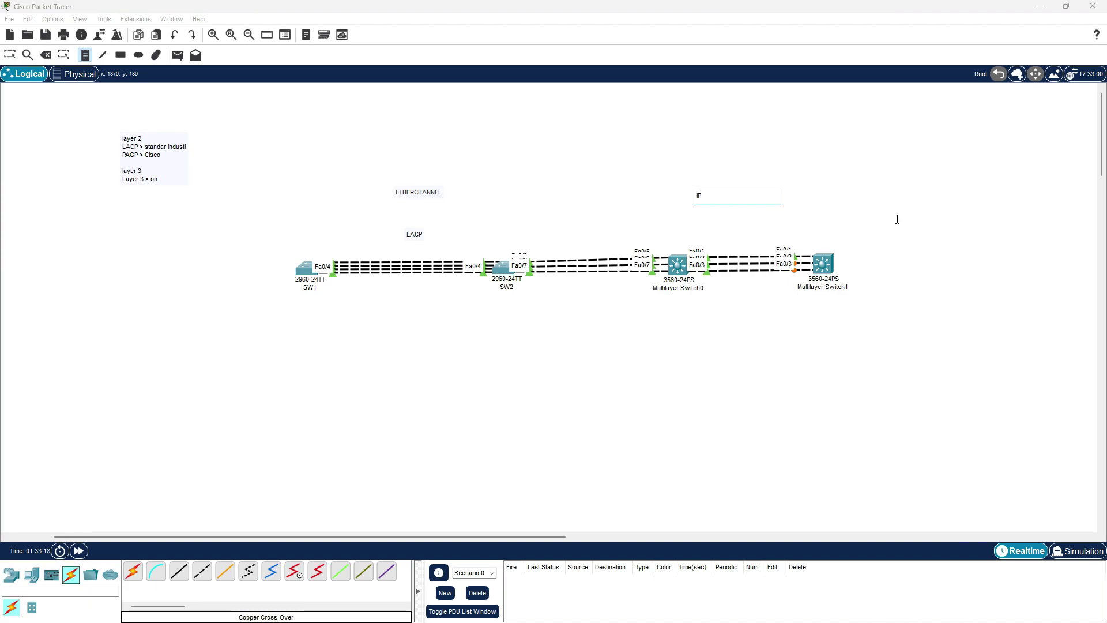
pyautogui.write(' ADDRESSS')
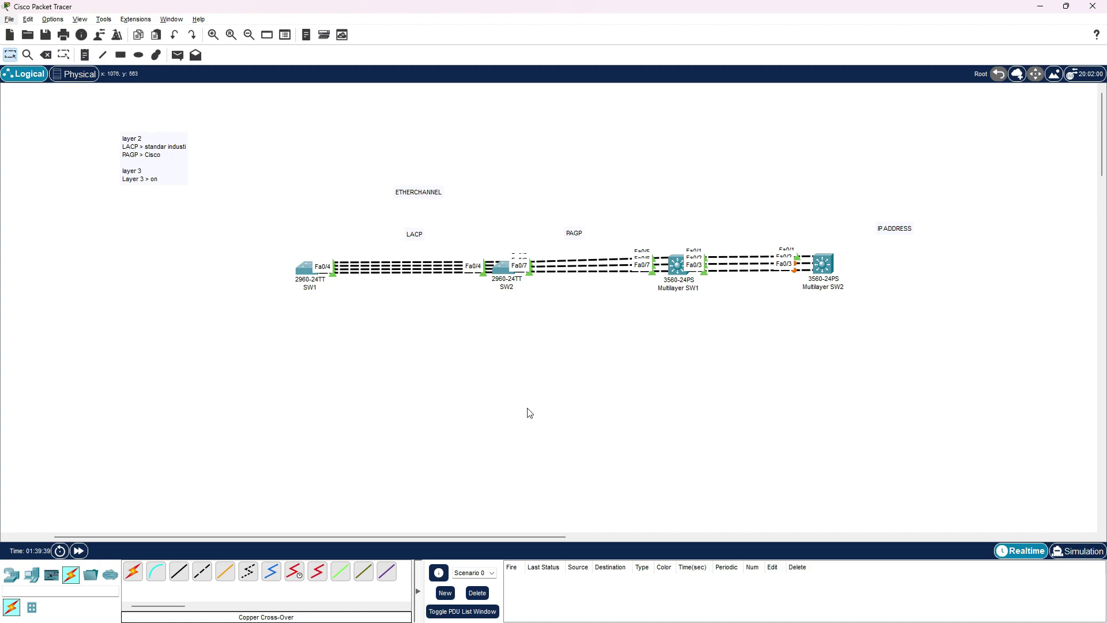
# Step: Add the note "10.10.10.1" above Multilayer SW1
pyautogui.click(85, 55)
pyautogui.click(676, 227)
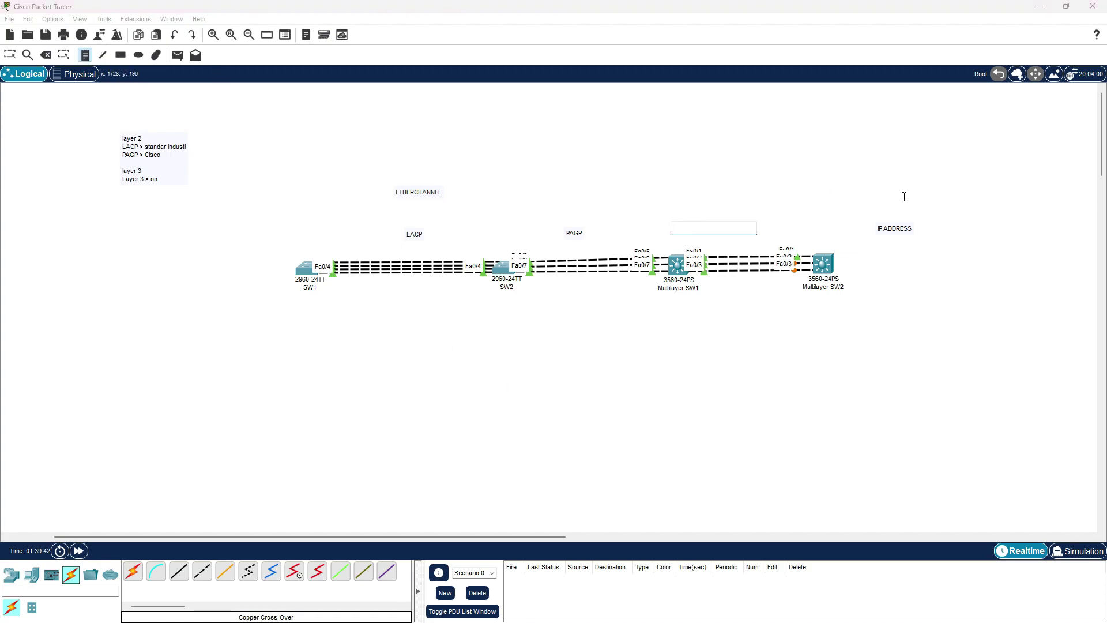
pyautogui.write('10.10.10.1')
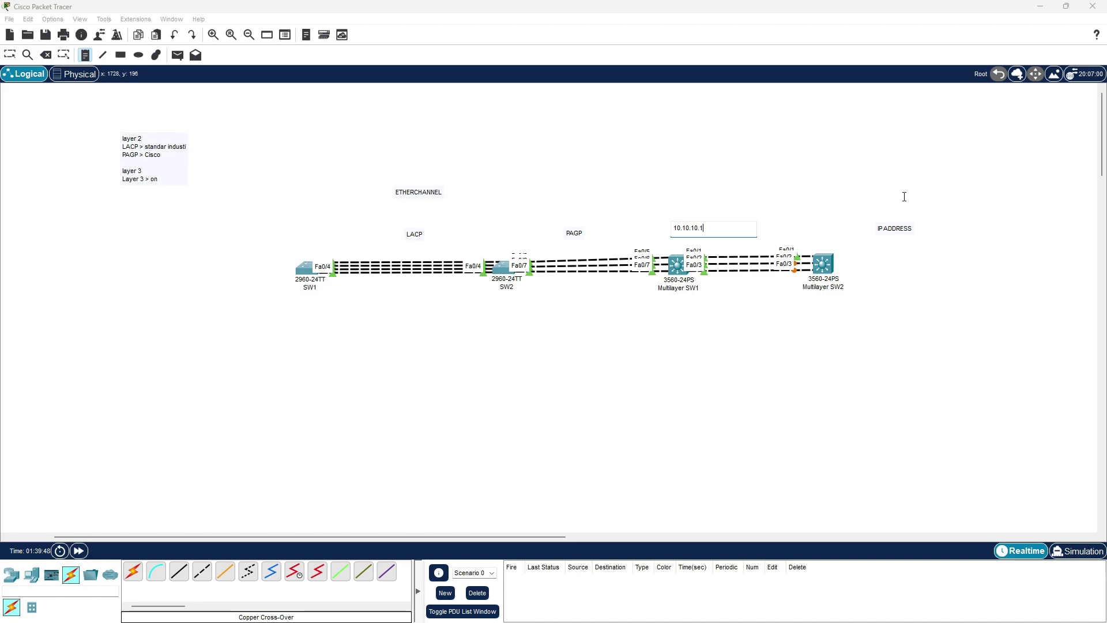
# Step: Add the note "10.10.10.2" above Multilayer SW2 and move the IP ADDRESS label between and above the two addresses
pyautogui.click(819, 225)
pyautogui.write('10.10.10.2')
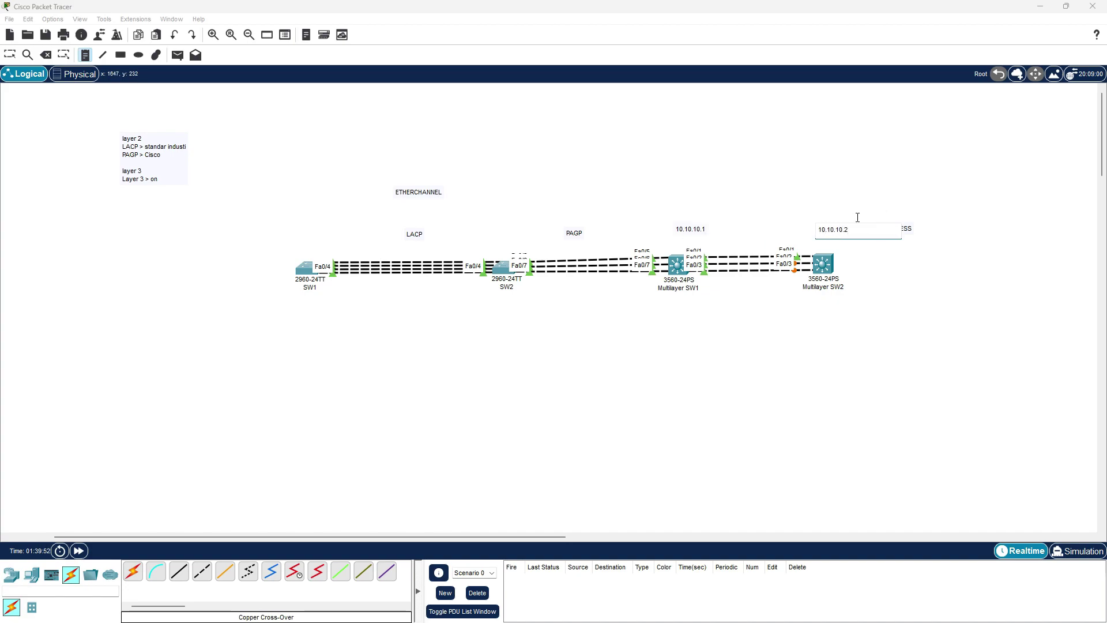
pyautogui.click(14, 55)
pyautogui.moveTo(905, 230); pyautogui.dragTo(773, 201)
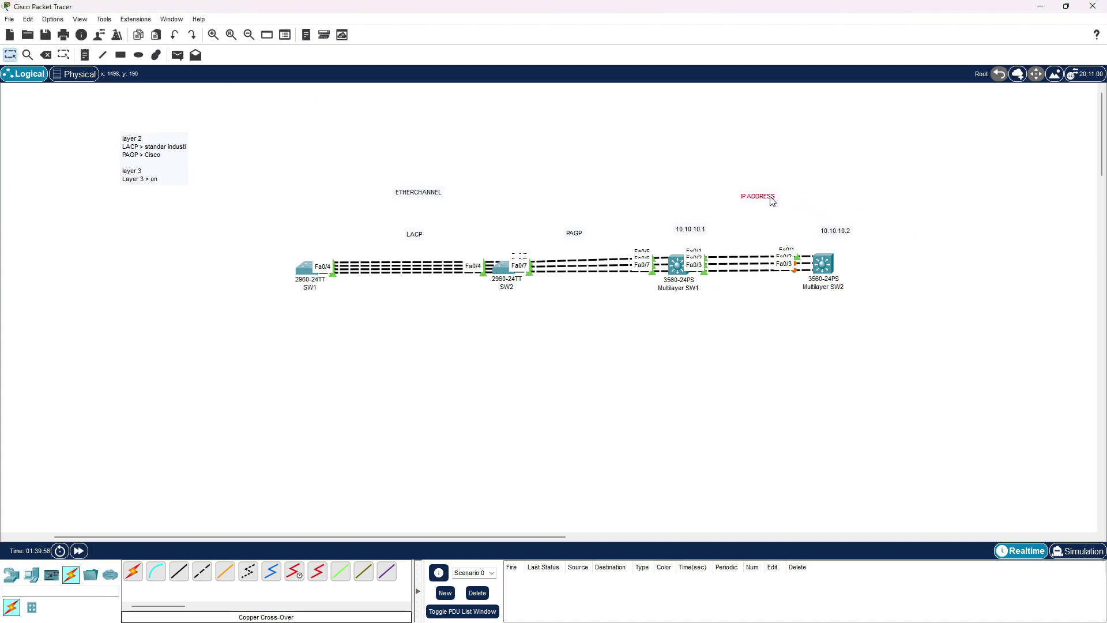
# Step: In Multilayer SW1's CLI, turn interfaces fa0/1-3 into routed ports with no switchport
pyautogui.click(676, 265)
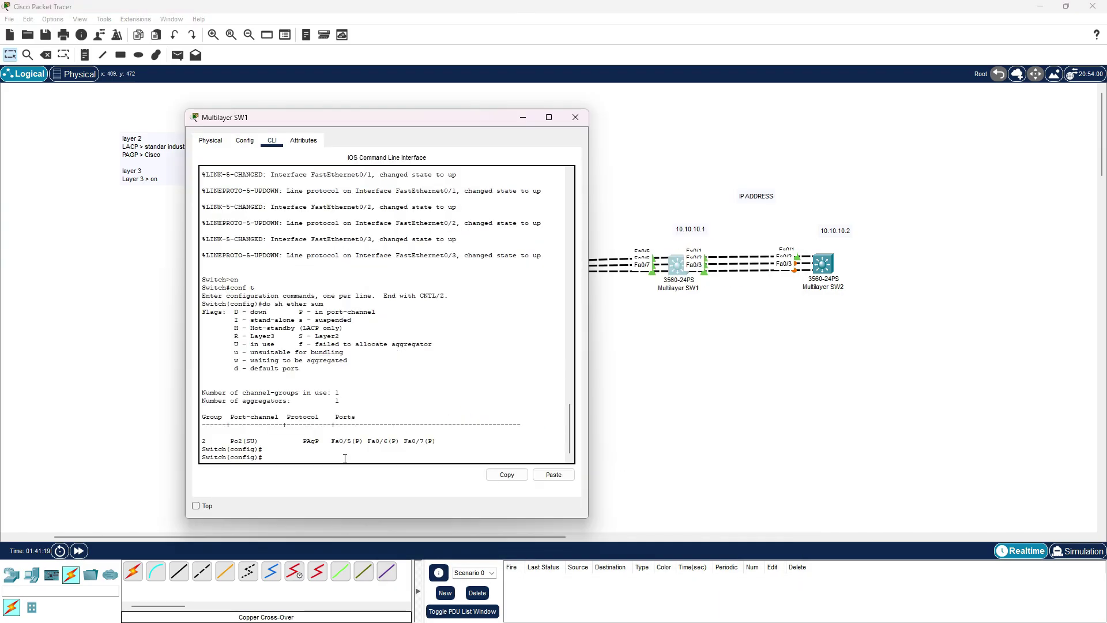
pyautogui.write('int ra fa0/1-3')
pyautogui.press('Return')
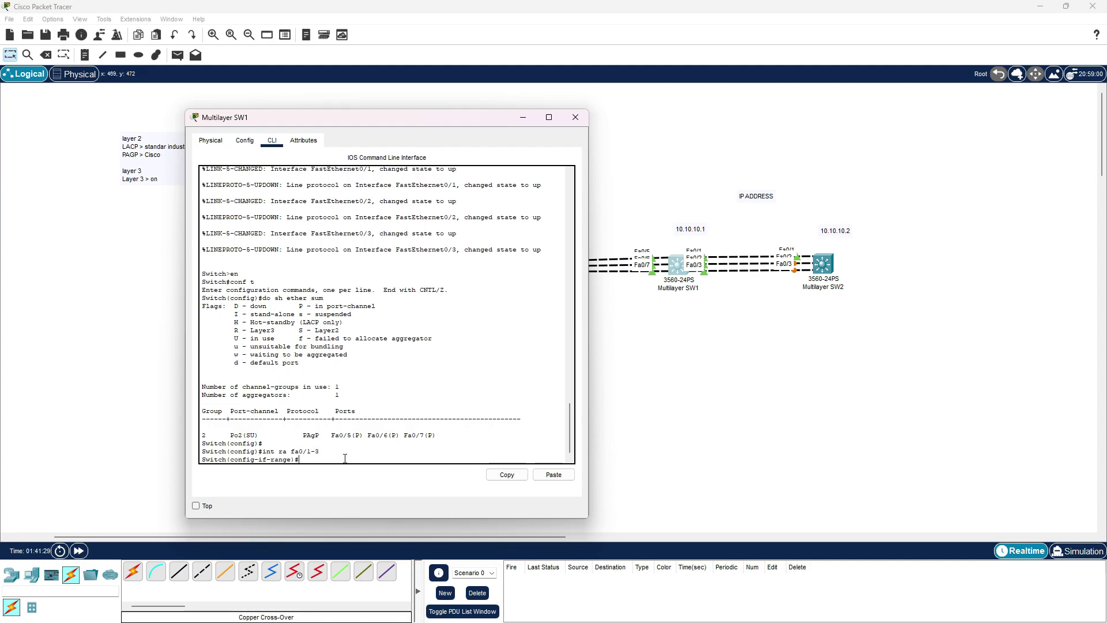
pyautogui.write('no switchport')
pyautogui.press('Return')
pyautogui.press('Return')
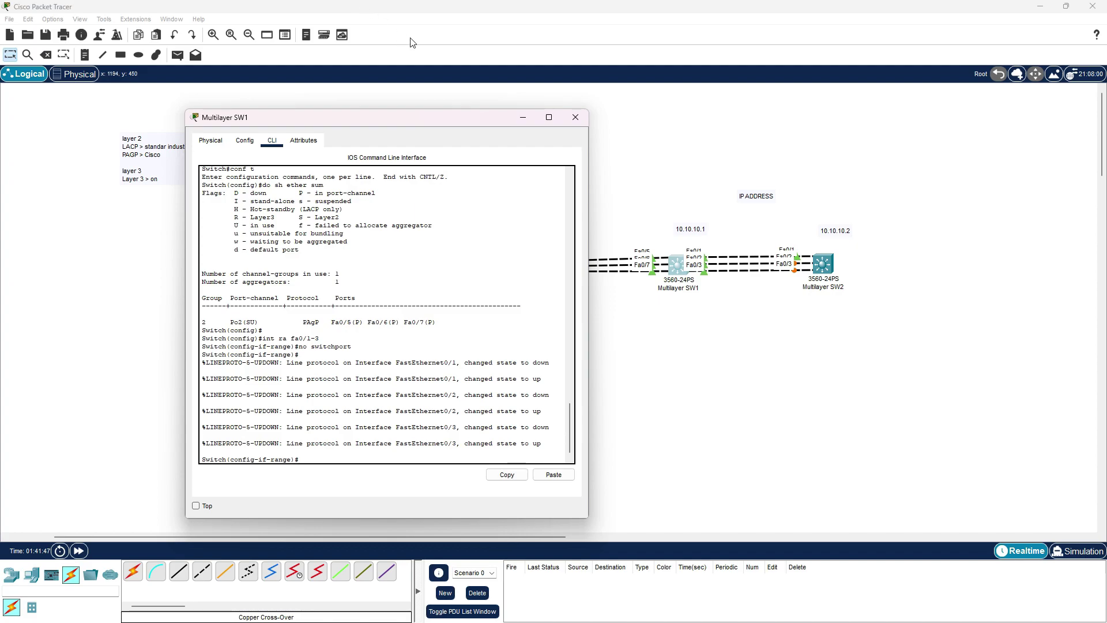
# Step: Begin the channel-group 3 command for fa0/1-3 on Multilayer SW1 and list the available modes
pyautogui.moveTo(418, 122); pyautogui.dragTo(455, 106)
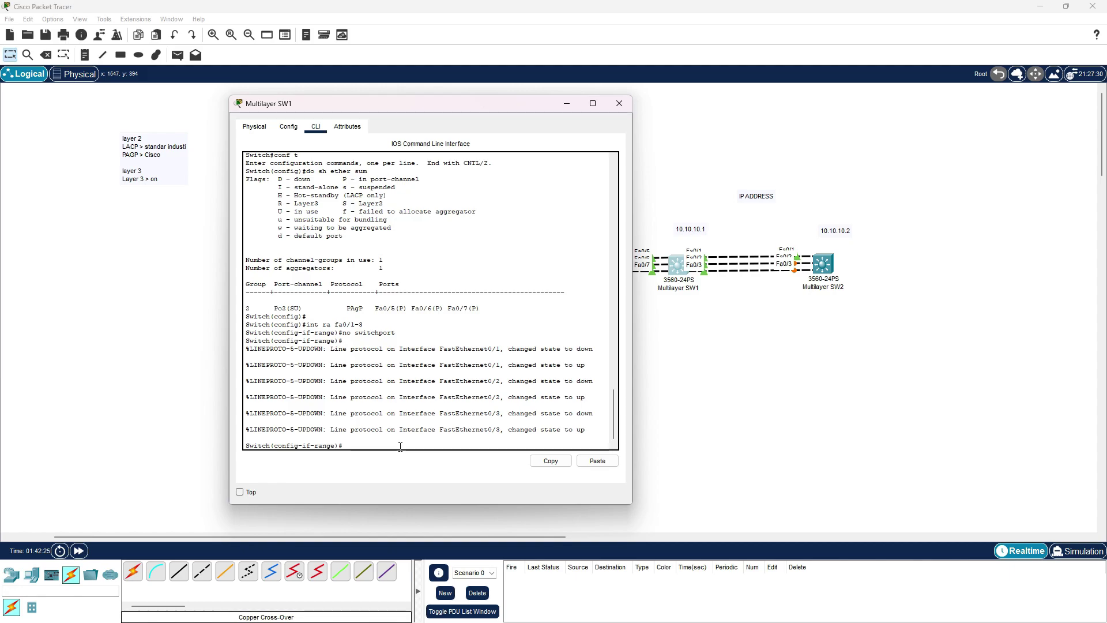
pyautogui.write('channel-group 3')
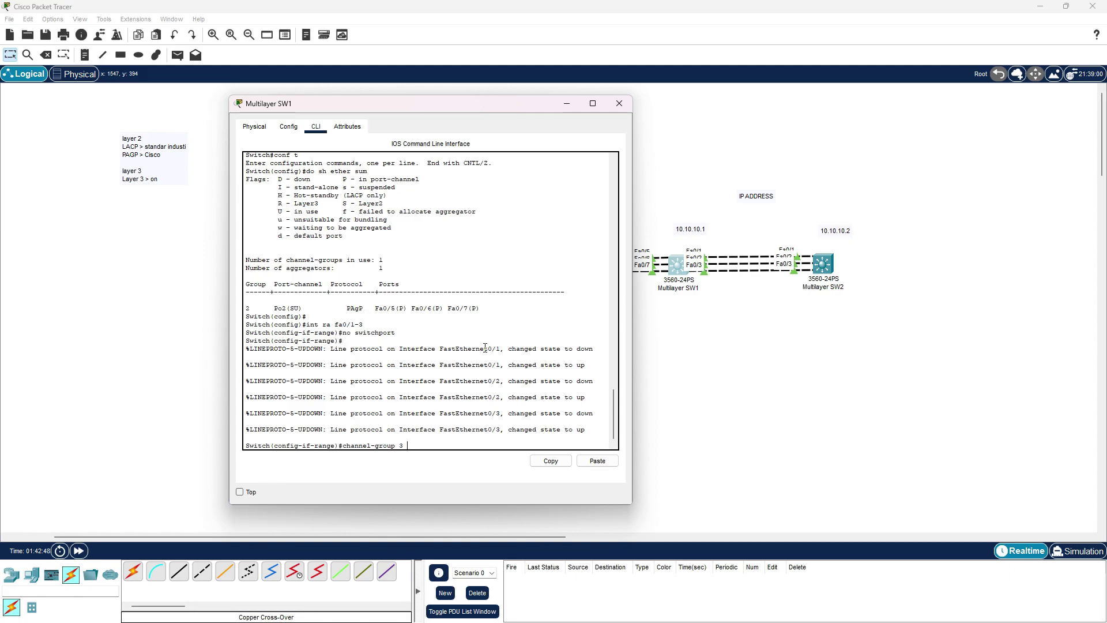
pyautogui.write('mode ?')
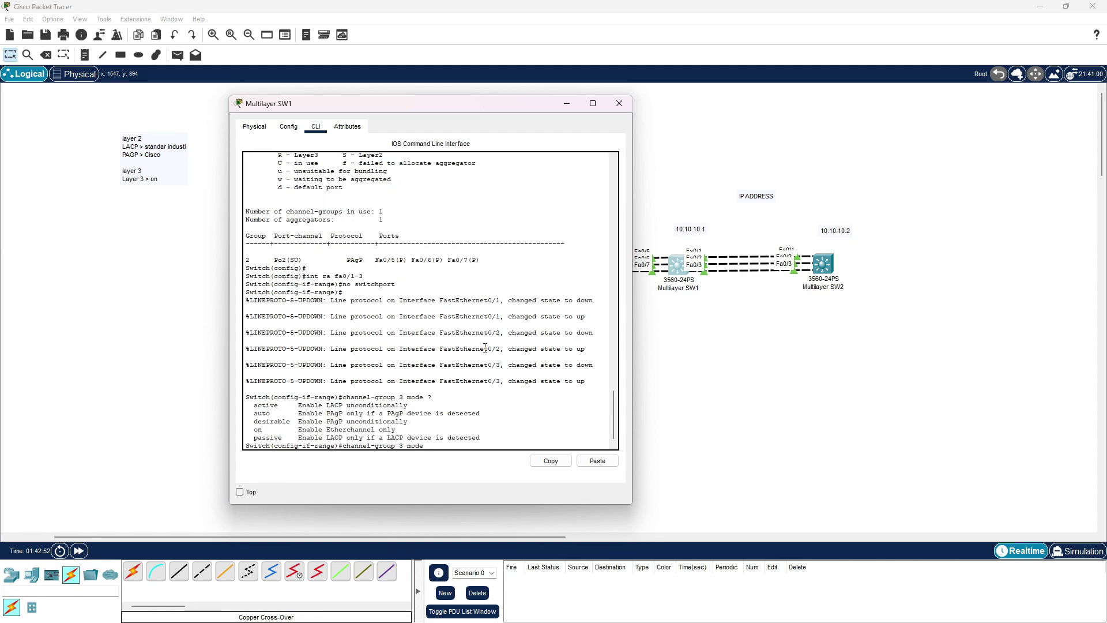
pyautogui.moveTo(472, 106); pyautogui.dragTo(652, 92)
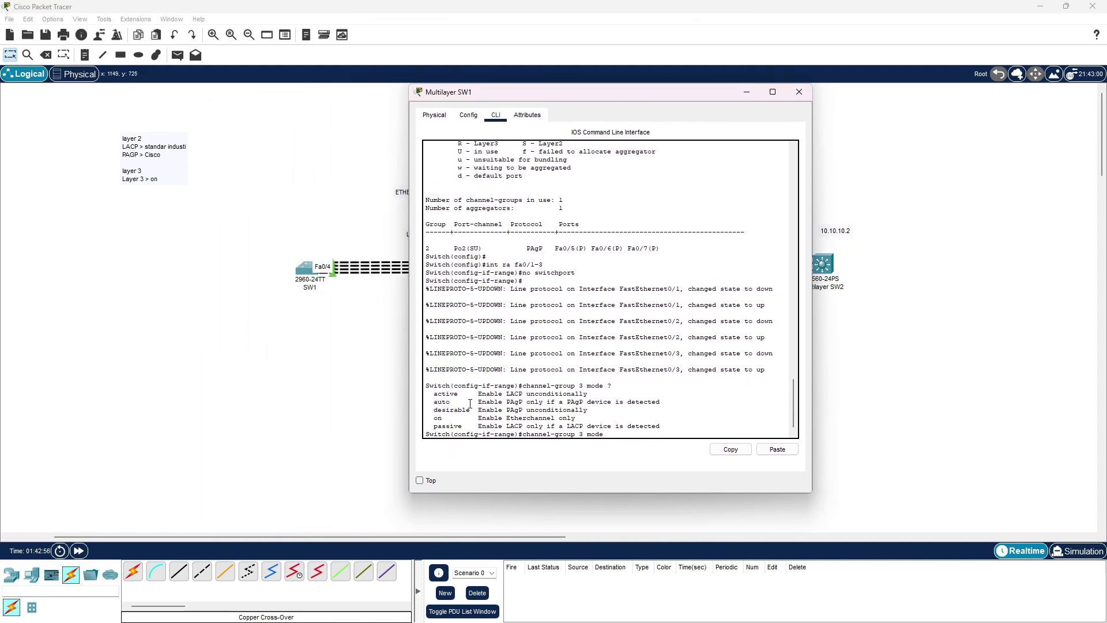
# Step: Move the layer 2 / layer 3 note below SW1 and return to Multilayer SW1's CLI
pyautogui.click(157, 155)
pyautogui.moveTo(157, 154); pyautogui.dragTo(303, 328)
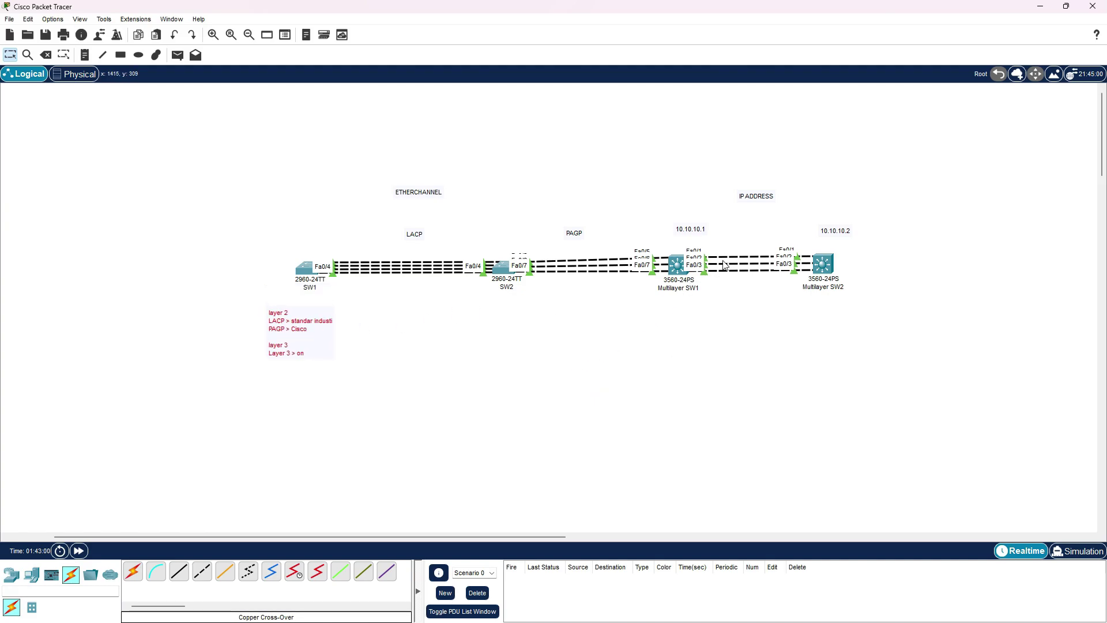
pyautogui.click(679, 267)
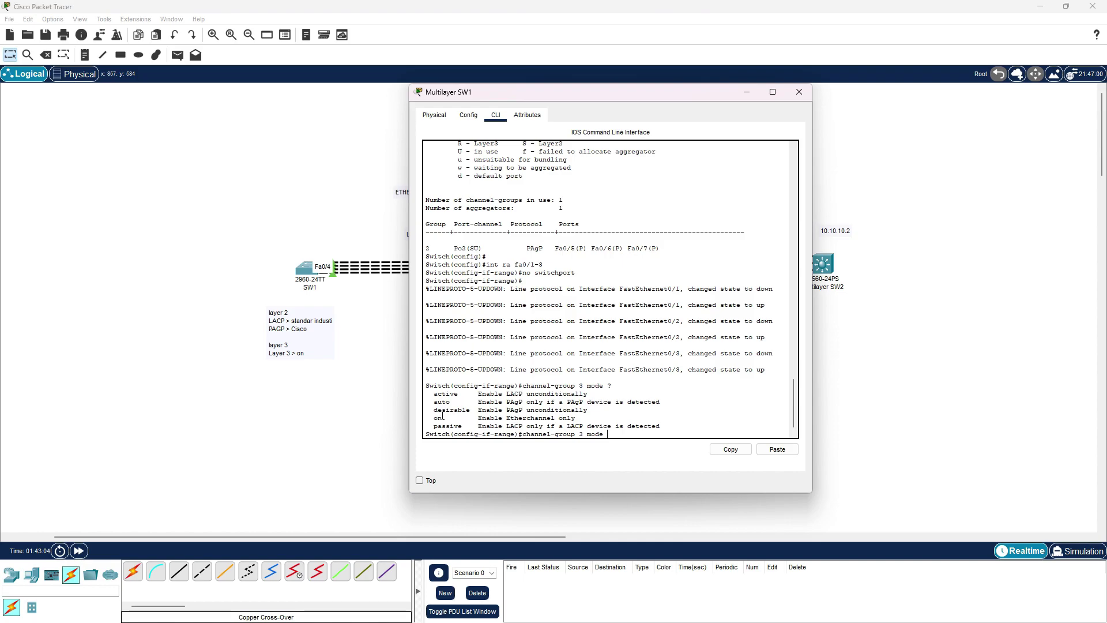
# Step: Complete the channel-group 3 command on Multilayer SW1 with mode on
pyautogui.moveTo(434, 418)
pyautogui.mouseDown()
pyautogui.moveTo(580, 418)
pyautogui.moveTo(437, 419)
pyautogui.mouseUp()
pyautogui.press('Return')
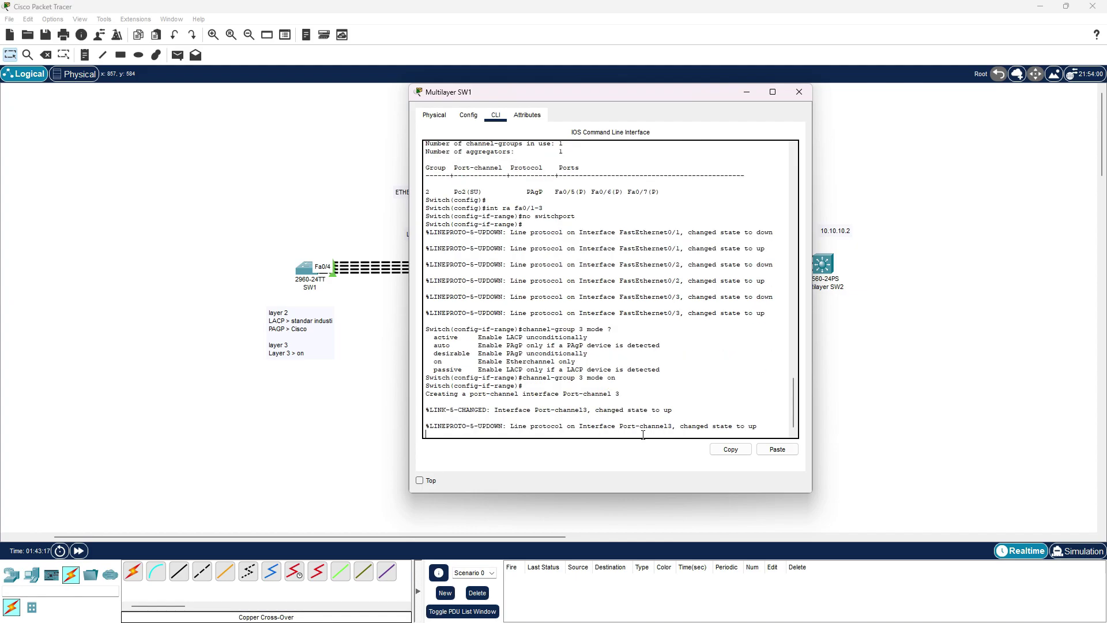
pyautogui.press('Return')
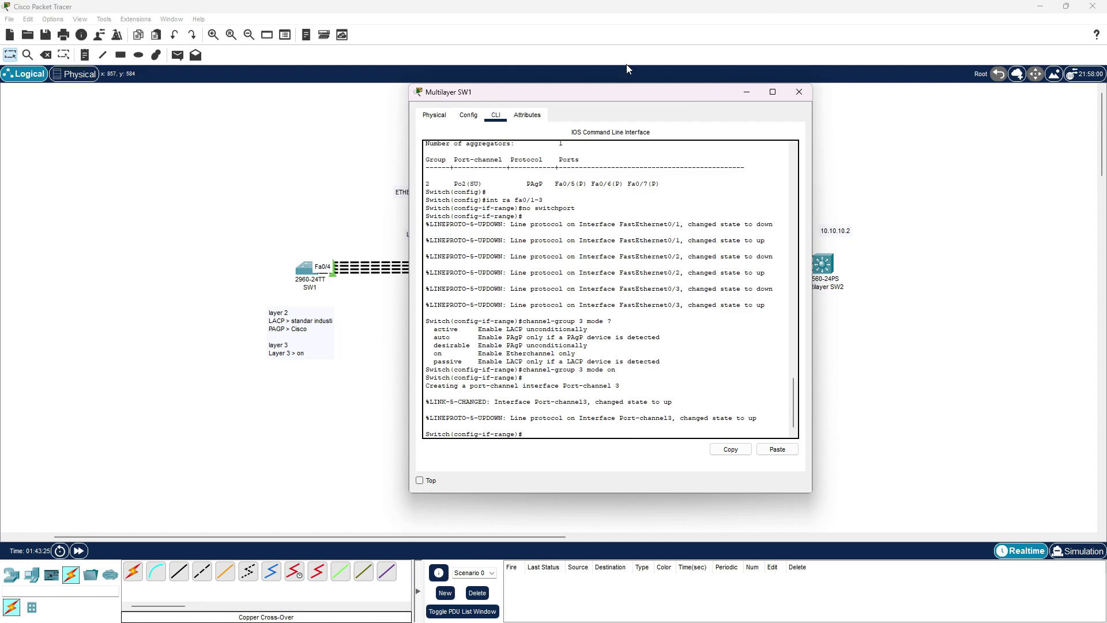
pyautogui.moveTo(646, 92); pyautogui.dragTo(558, 101)
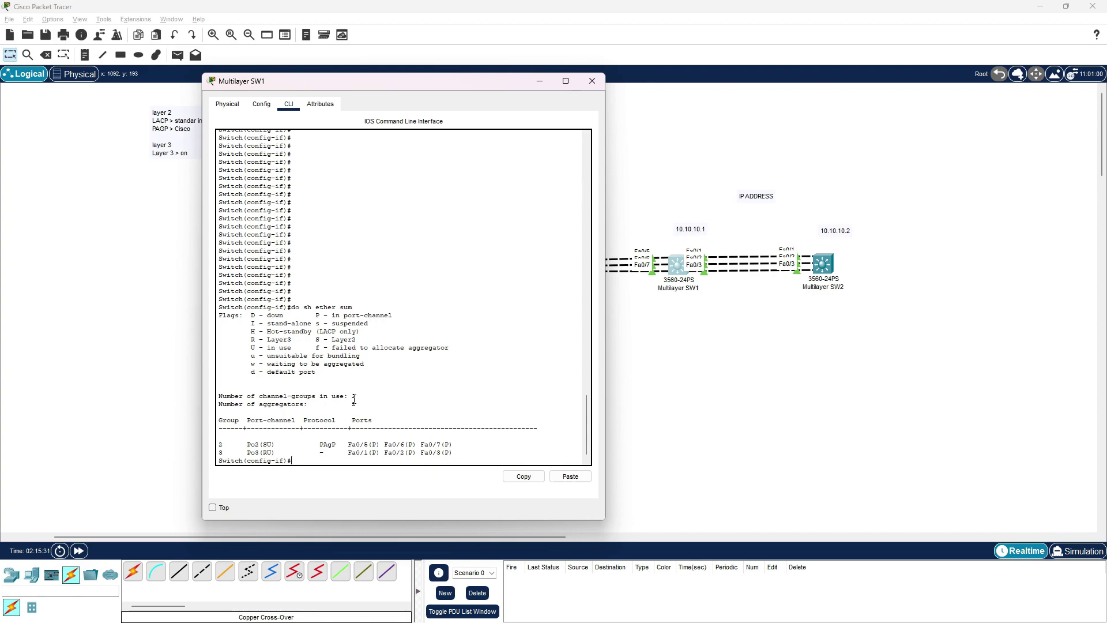
# Step: Assign IP address 10.10.10.1 with mask 255.255.255.0 to interface po3 on Multilayer SW1
pyautogui.write('ex')
pyautogui.press('Return')
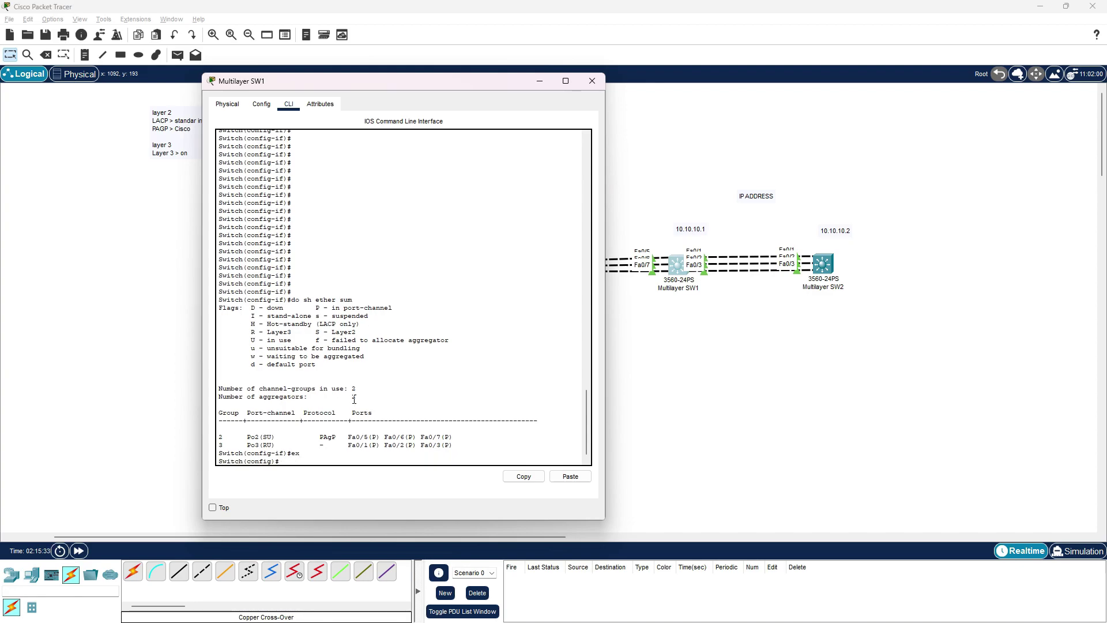
pyautogui.write('int po3')
pyautogui.press('Return')
pyautogui.write('ip add 10.10.10.1 255.25')
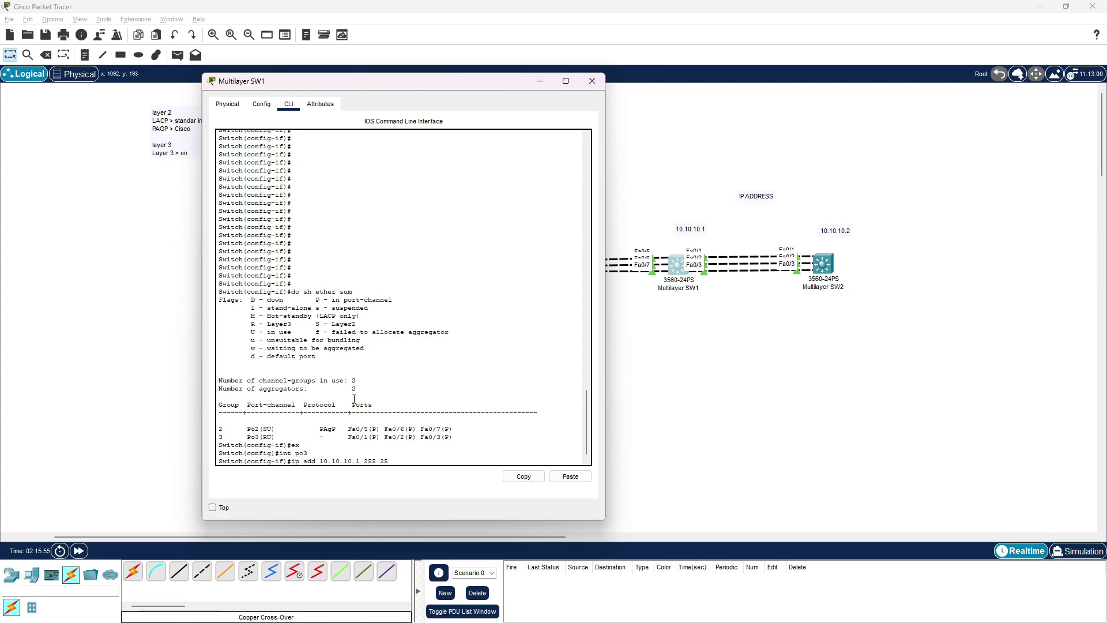
pyautogui.write('5.255.0')
pyautogui.press('Return')
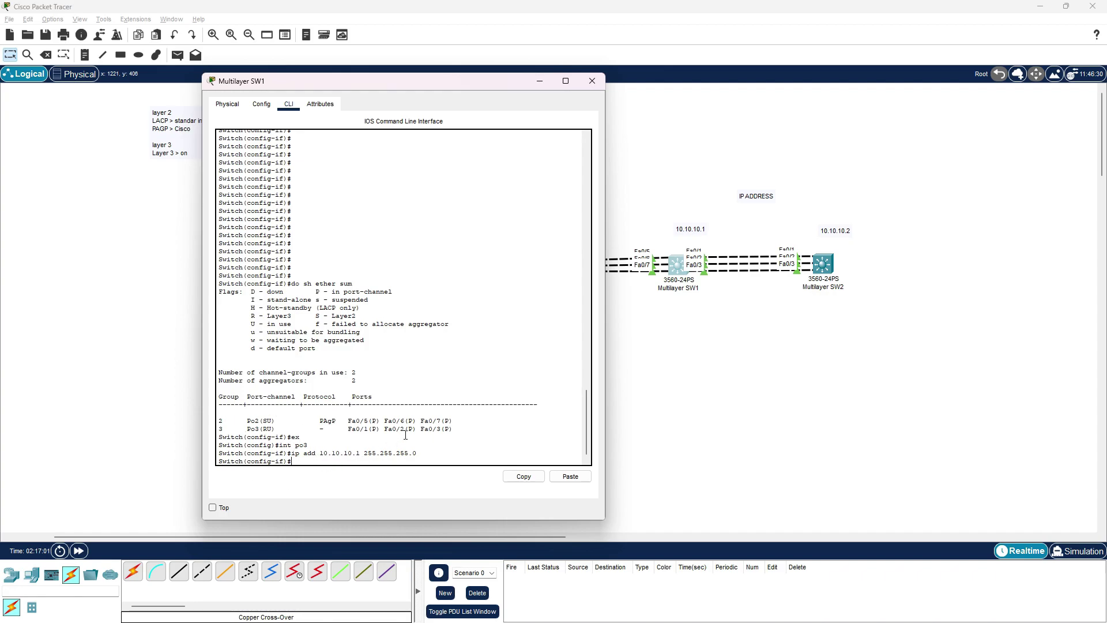
# Step: Open Multilayer SW2's CLI and enter global configuration mode
pyautogui.moveTo(518, 79); pyautogui.dragTo(435, 100)
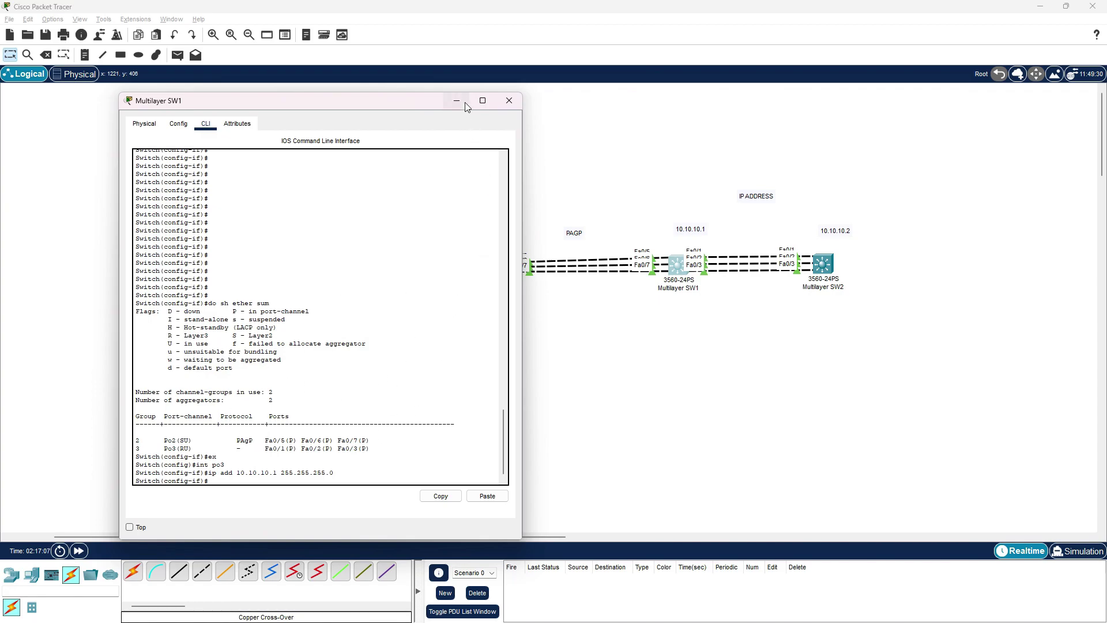
pyautogui.click(824, 268)
pyautogui.press('Return')
pyautogui.write('en')
pyautogui.press('Return')
pyautogui.write('conf t')
pyautogui.press('Return')
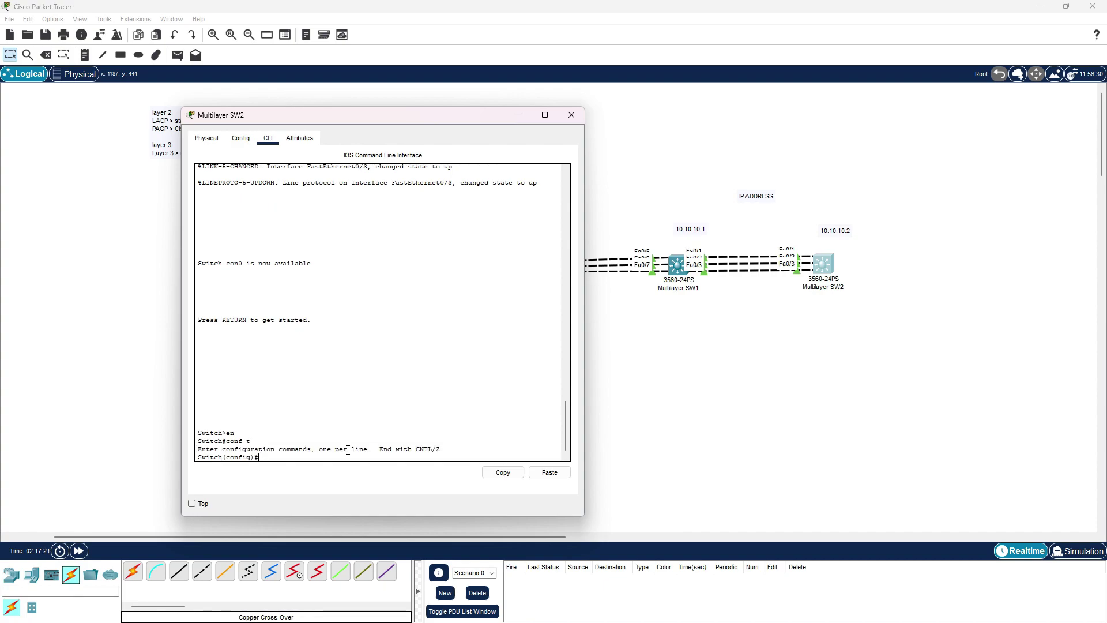
# Step: Turn interfaces fa0/1-3 of Multilayer SW2 into routed ports with the no switchport command
pyautogui.write('int')
pyautogui.write('ra fa0')
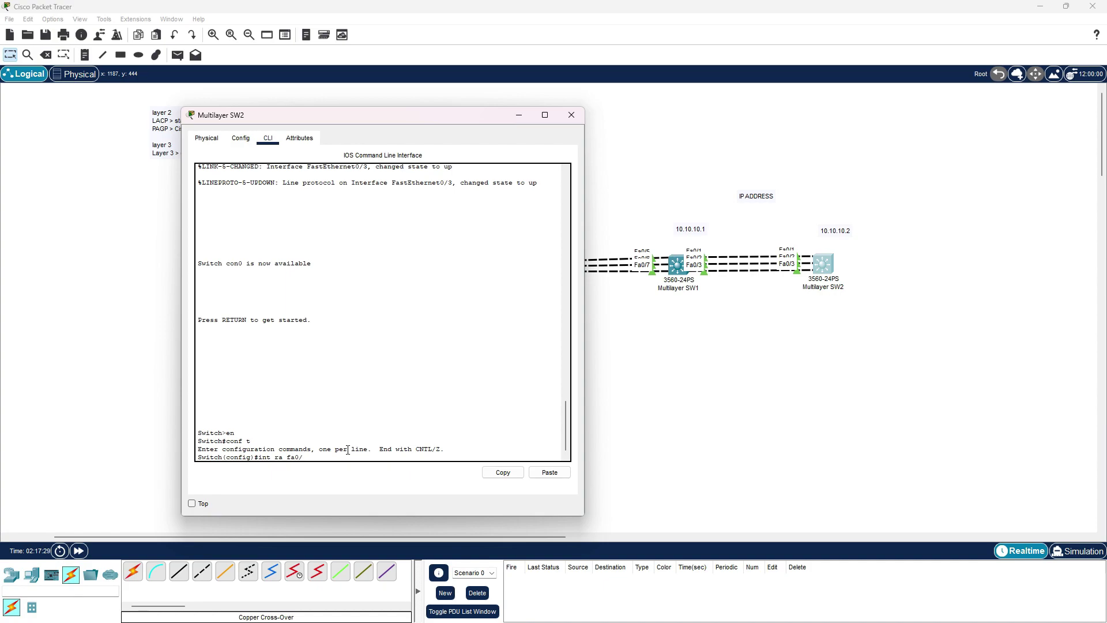
pyautogui.write('/1-3')
pyautogui.press('Return')
pyautogui.write('no sw')
pyautogui.press('Return')
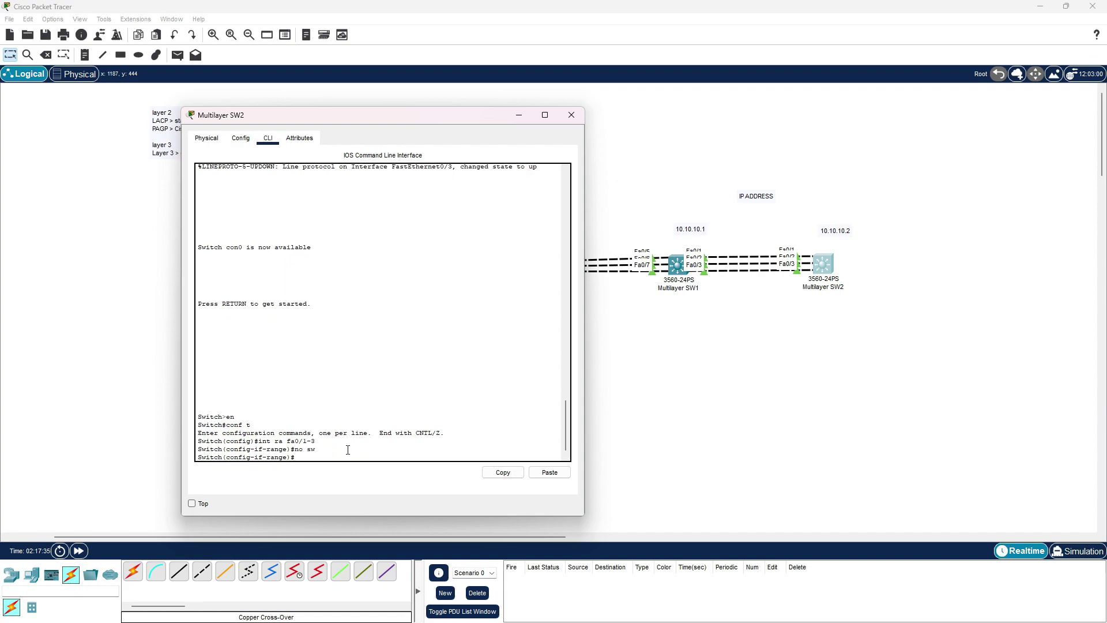
pyautogui.write('ex')
pyautogui.press('Return')
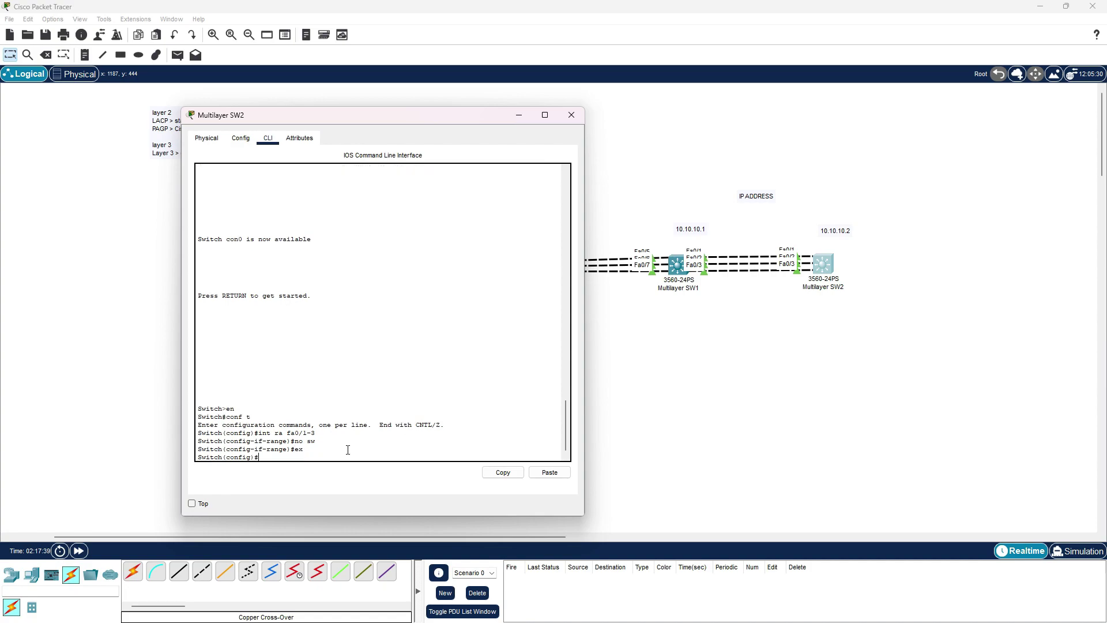
pyautogui.write('int po3')
pyautogui.press('BackSpace')
pyautogui.press('BackSpace')
pyautogui.press('BackSpace')
pyautogui.press('BackSpace')
pyautogui.press('BackSpace')
pyautogui.press('BackSpace')
pyautogui.press('Up')
pyautogui.press('Up')
pyautogui.press('Up')
pyautogui.press('Return')
# Step: List the channel-group modes and assign fa0/1-3 of Multilayer SW2 to channel-group 3 with mode on
pyautogui.write('channel-group')
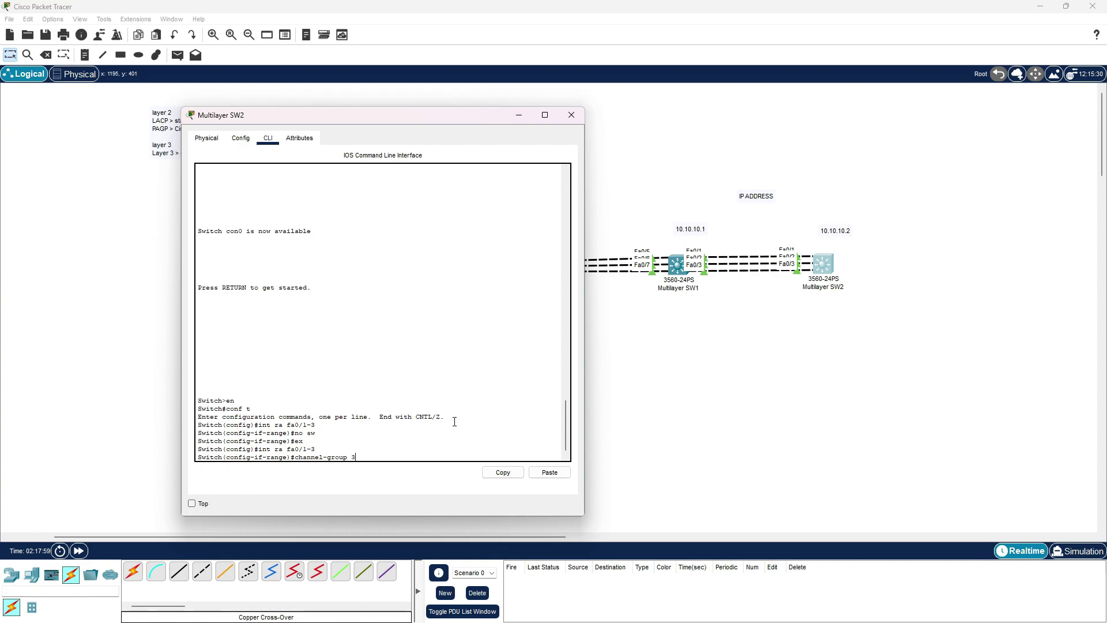
pyautogui.write('3 mode')
pyautogui.write(' ?')
pyautogui.write('on')
pyautogui.press('Return')
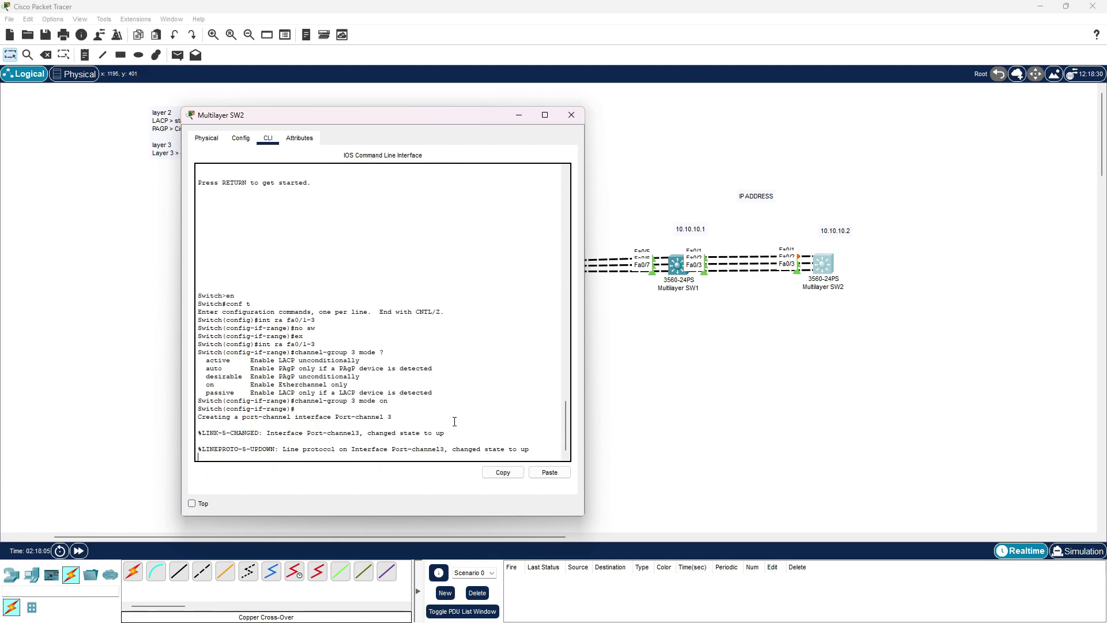
pyautogui.press('Return')
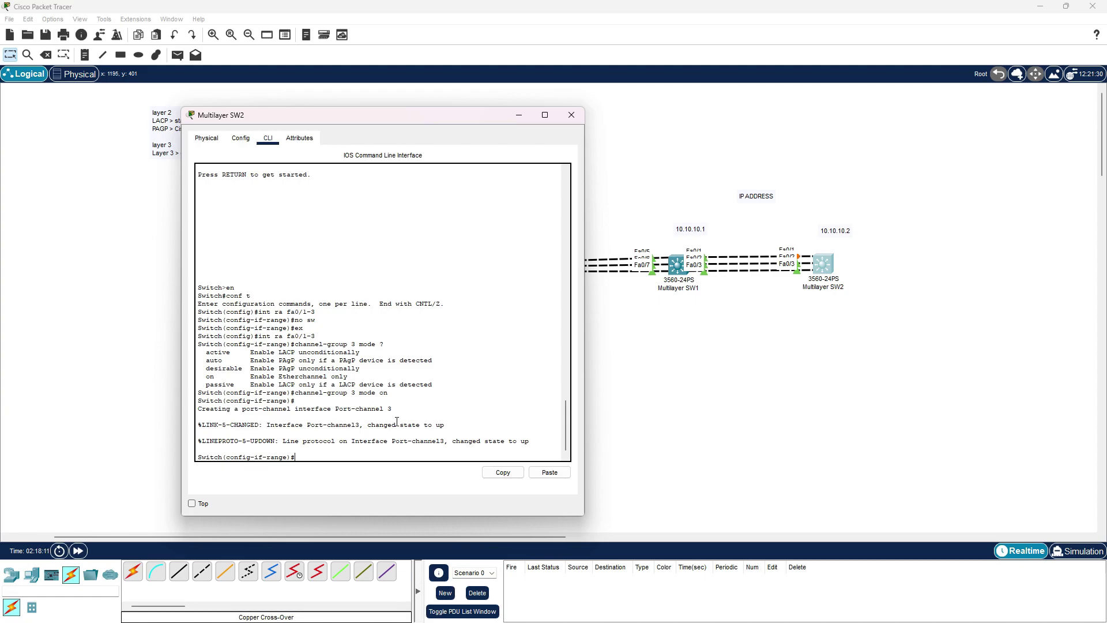
# Step: Assign IP address 10.10.10.2 with mask 255.255.255.0 to interface po3 on Multilayer SW2
pyautogui.write('ex')
pyautogui.press('Return')
pyautogui.write('int')
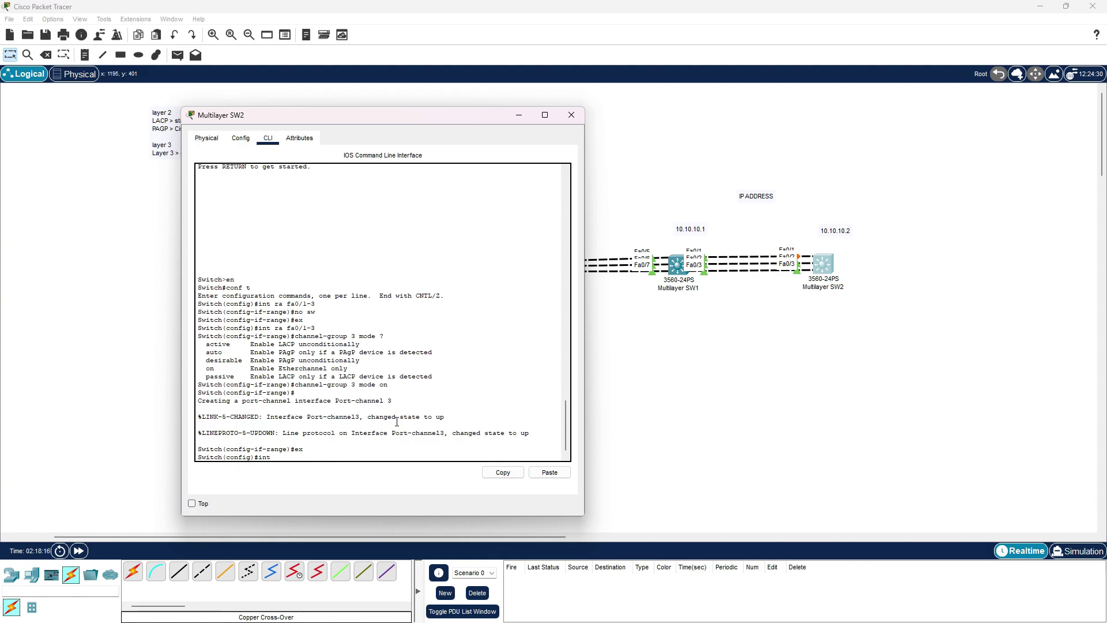
pyautogui.write(' ra fa0/1-')
pyautogui.write('3')
pyautogui.press('Return')
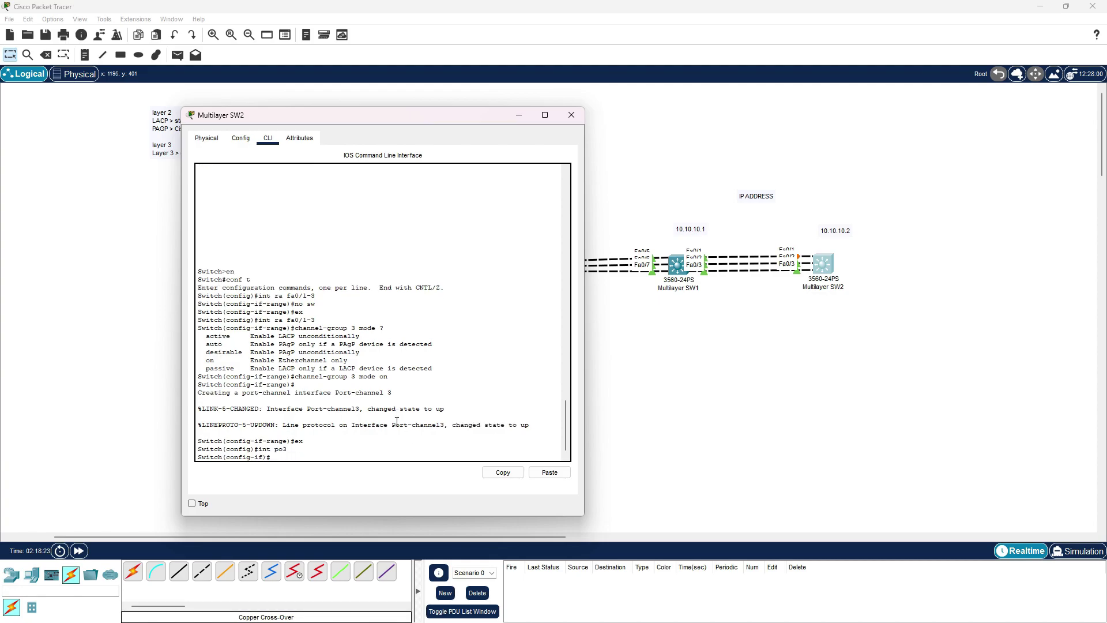
pyautogui.write('ip add 10.1.10.2 255.255.255.0')
pyautogui.press('Return')
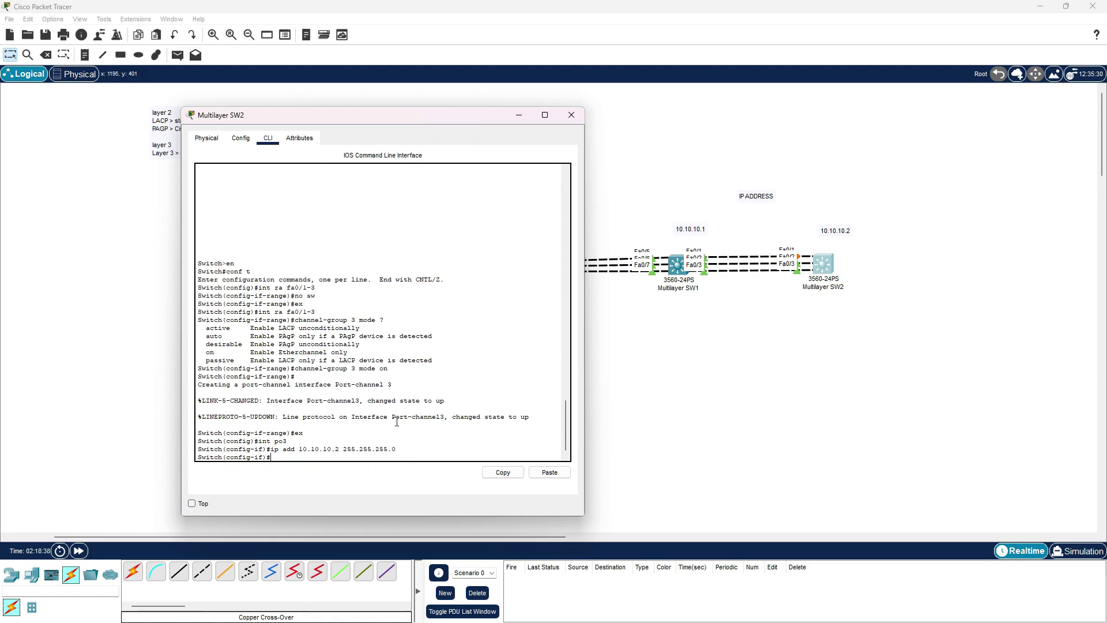
# Step: Display the EtherChannel summary on Multilayer SW2 from within interface configuration mode
pyautogui.write('do sh')
pyautogui.press('BackSpace')
pyautogui.write('ether sum')
pyautogui.press('Return')
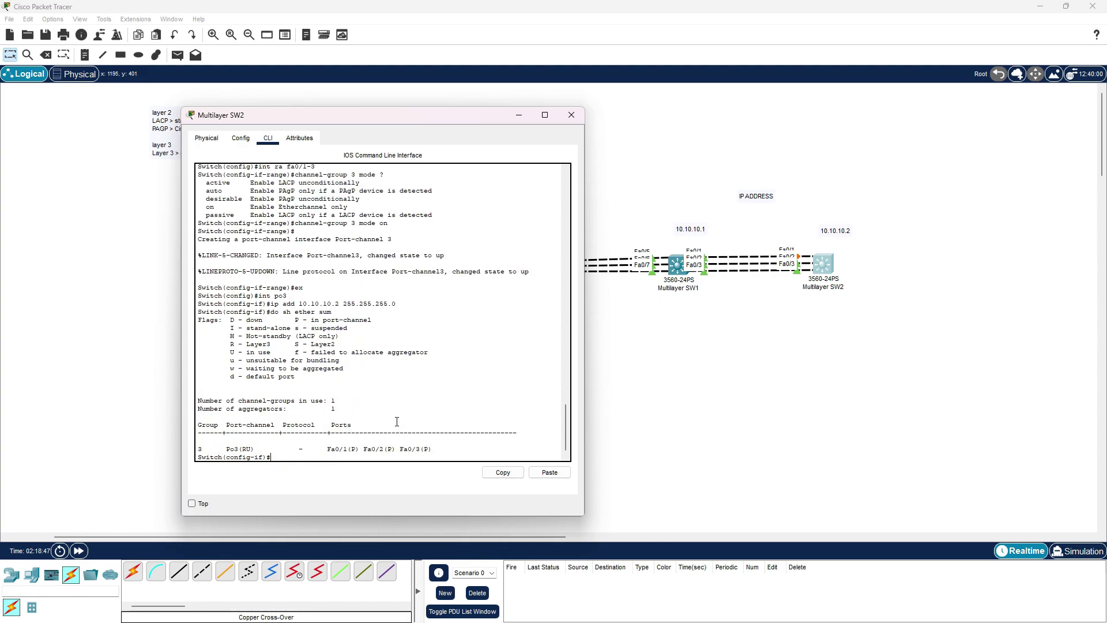
pyautogui.moveTo(406, 119); pyautogui.dragTo(474, 109)
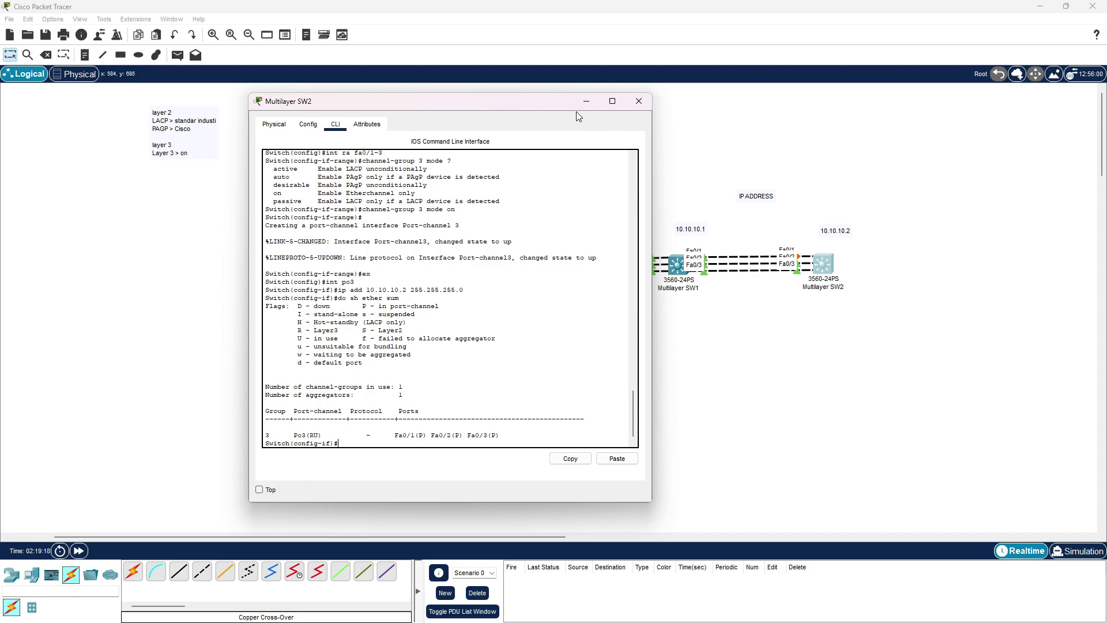
# Step: Display the EtherChannel summary again on Multilayer SW1 and close its device window
pyautogui.moveTo(551, 105); pyautogui.dragTo(329, 116)
pyautogui.click(674, 259)
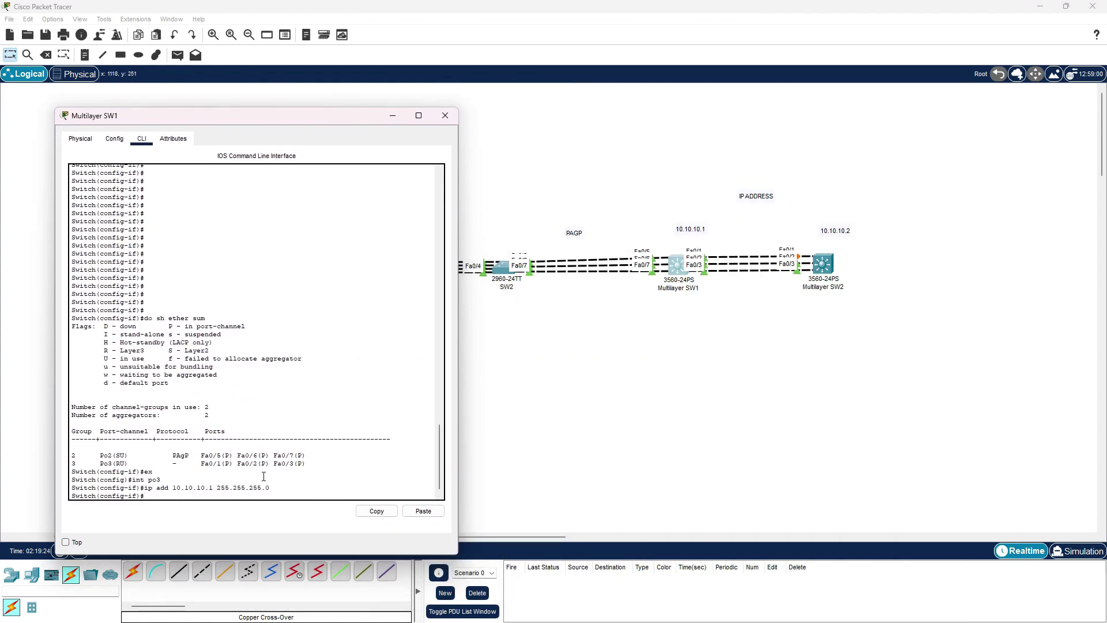
pyautogui.press('Up')
pyautogui.press('Up')
pyautogui.press('Up')
pyautogui.press('Up')
pyautogui.press('Return')
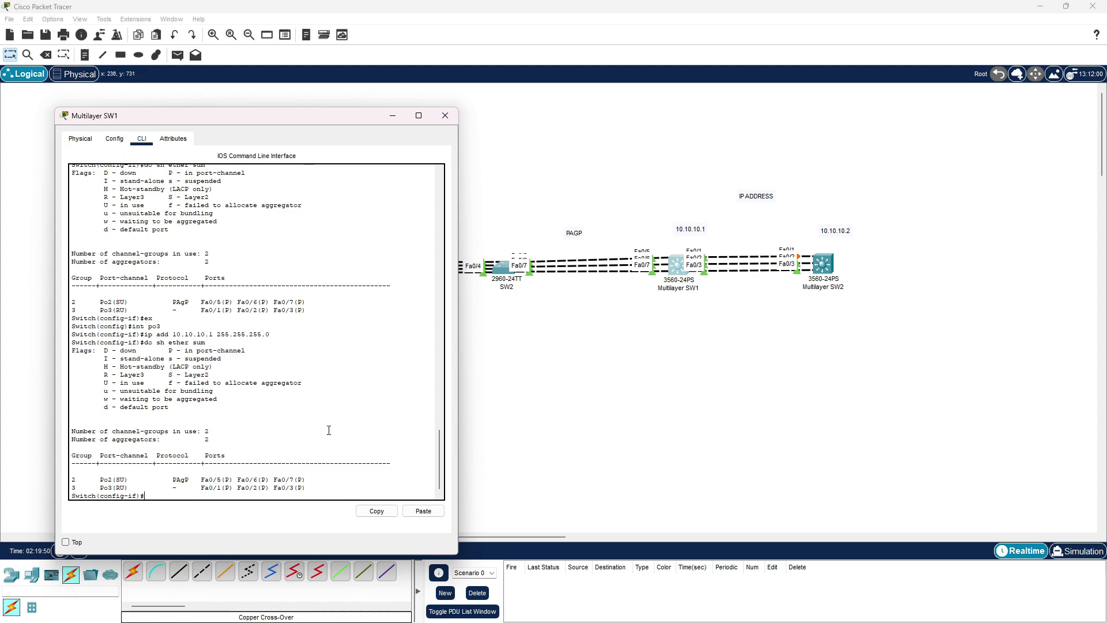
pyautogui.click(445, 115)
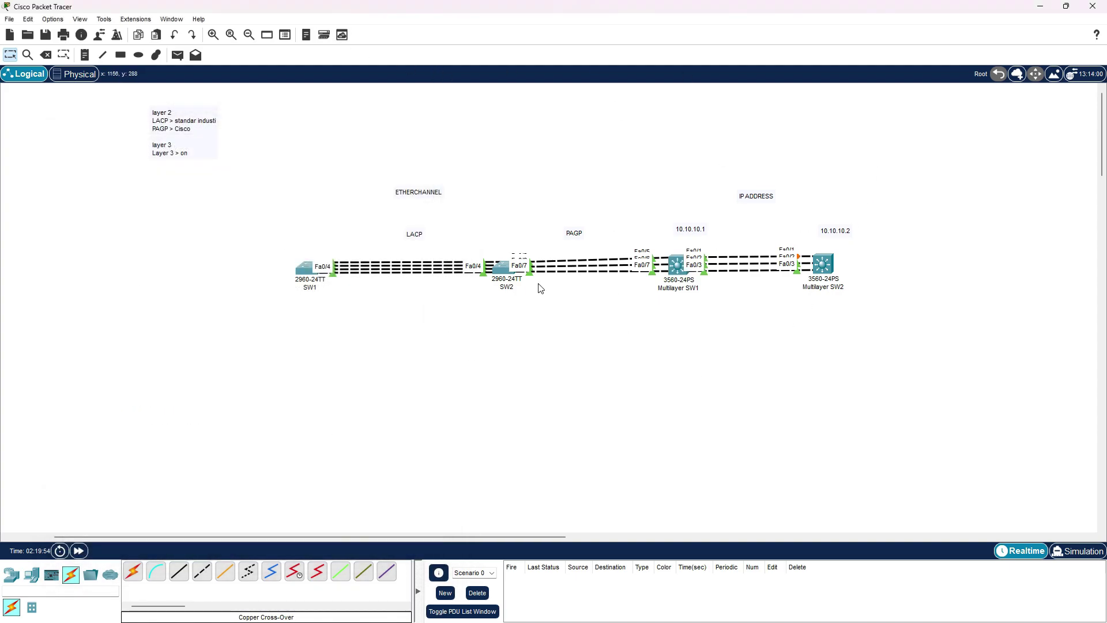
# Step: Move the ETHERCHANNEL label up so it sits above the middle of the whole topology
pyautogui.moveTo(427, 193); pyautogui.dragTo(557, 124)
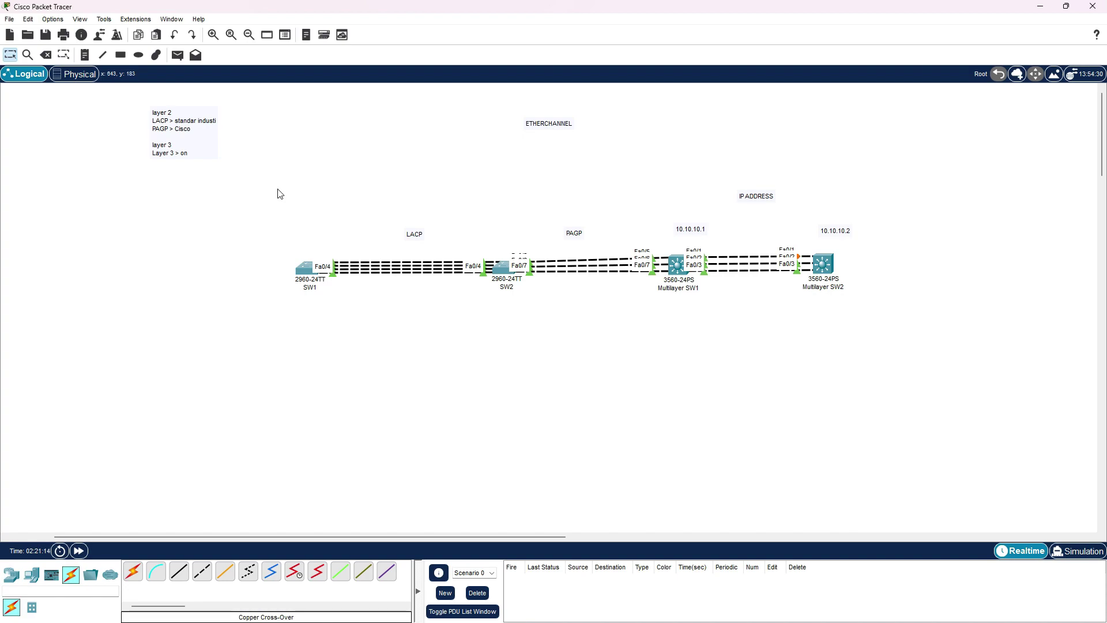
pyautogui.moveTo(452, 184); pyautogui.dragTo(199, 435)
pyautogui.click(356, 138)
pyautogui.moveTo(799, 148); pyautogui.dragTo(758, 144)
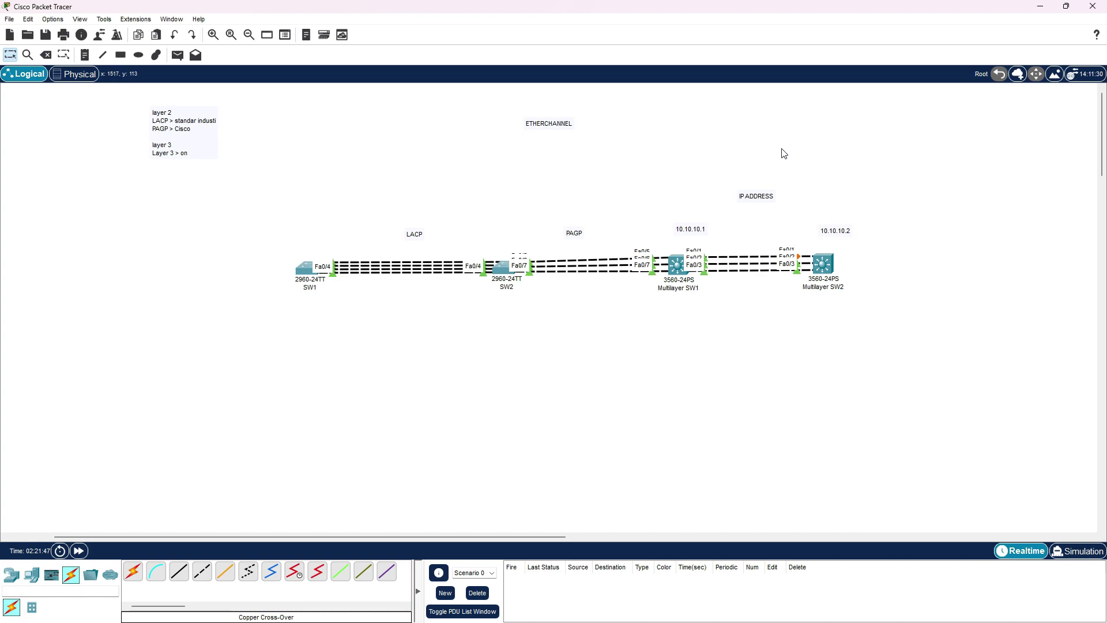
pyautogui.moveTo(654, 173); pyautogui.dragTo(890, 379)
pyautogui.click(833, 148)
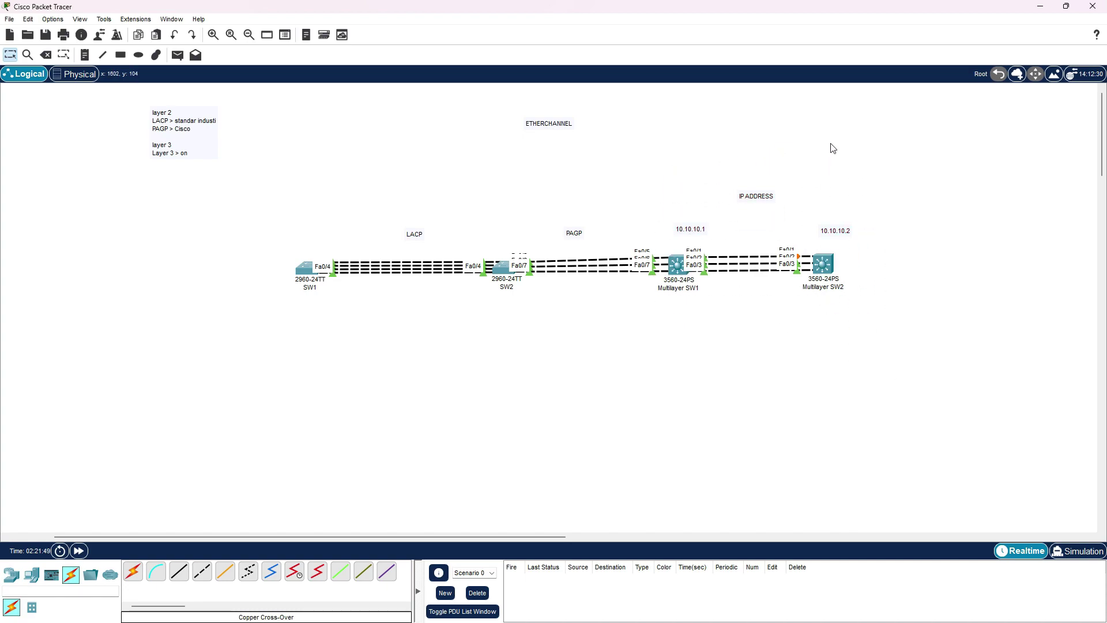